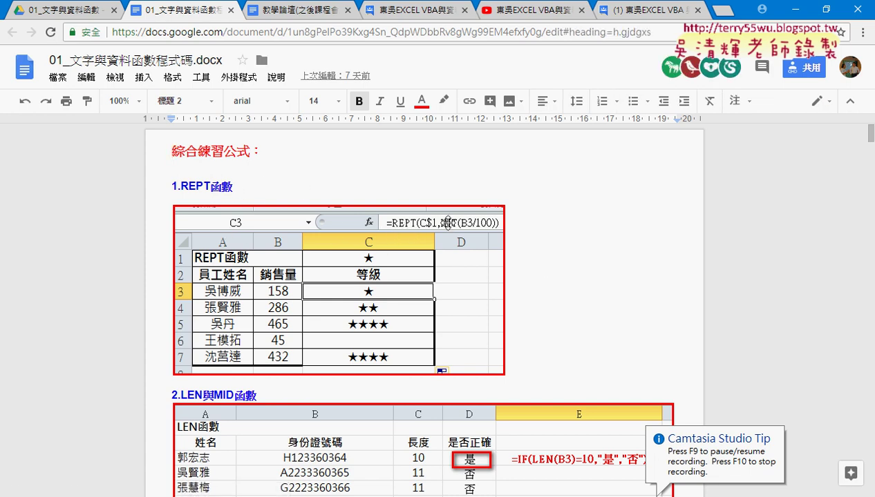
Scroll to 4.綜合練習 and highlight the 方法1 formula, pointing out its REPT and LEN parts
{"action": "scroll", "coordinate": [675, 290], "scroll_direction": "down", "scroll_amount": 5}
{"action": "scroll", "coordinate": [675, 290], "scroll_direction": "down", "scroll_amount": 10}
{"action": "scroll", "coordinate": [675, 290], "scroll_direction": "down", "scroll_amount": 6}
{"action": "scroll", "coordinate": [674, 290], "scroll_direction": "down", "scroll_amount": 4}
{"action": "scroll", "coordinate": [674, 290], "scroll_direction": "down", "scroll_amount": 3}
{"action": "scroll", "coordinate": [335, 293], "scroll_direction": "up", "scroll_amount": 3}
{"action": "left_click_drag", "start_coordinate": [172, 253], "coordinate": [599, 253]}
{"action": "left_click", "coordinate": [399, 431]}
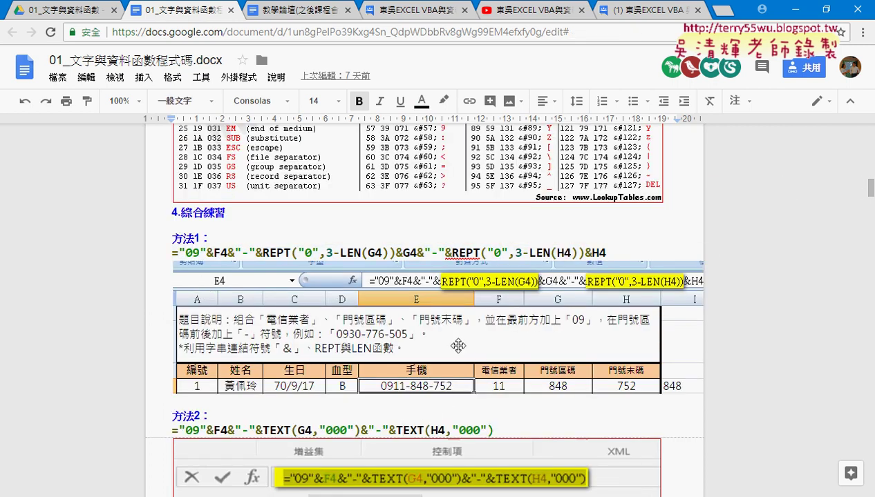
{"action": "left_click_drag", "start_coordinate": [263, 253], "coordinate": [361, 250]}
{"action": "left_click", "coordinate": [341, 251]}
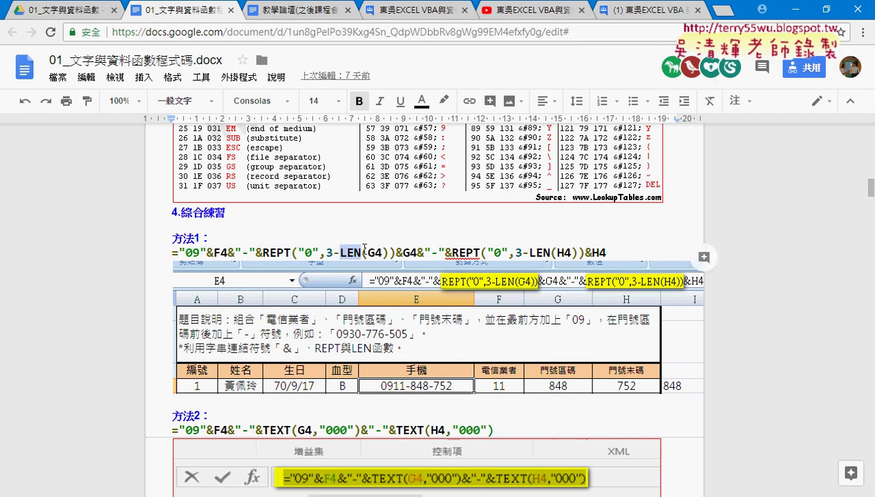
Highlight REPT, the argument 3, the second G4 and LEN in the 方法1 formula
{"action": "scroll", "coordinate": [364, 253], "scroll_direction": "down", "scroll_amount": 1}
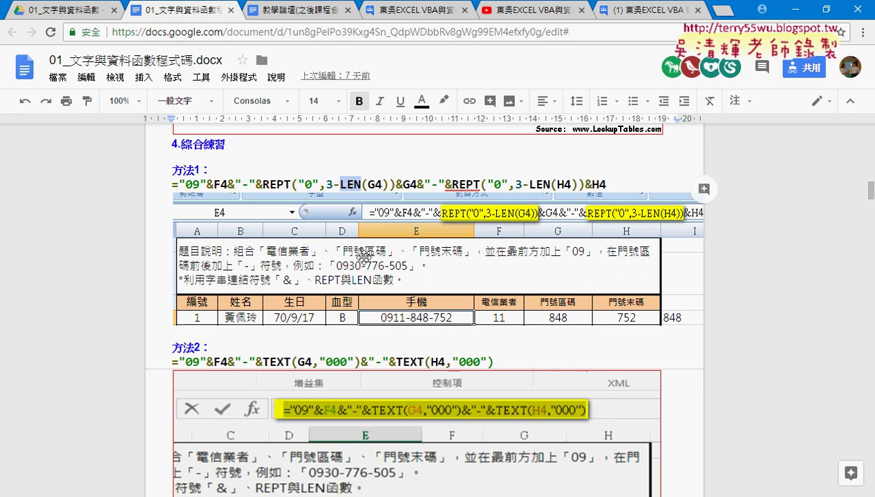
{"action": "left_click_drag", "start_coordinate": [263, 181], "coordinate": [318, 181]}
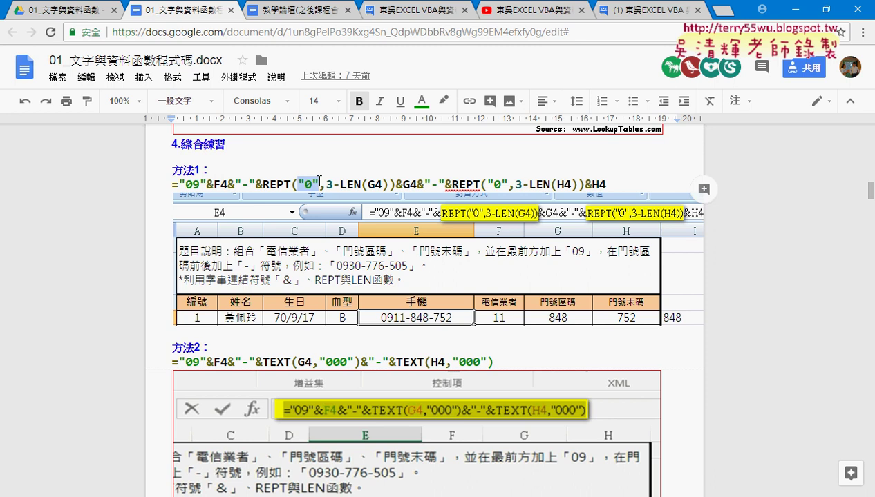
{"action": "left_click_drag", "start_coordinate": [327, 181], "coordinate": [380, 183]}
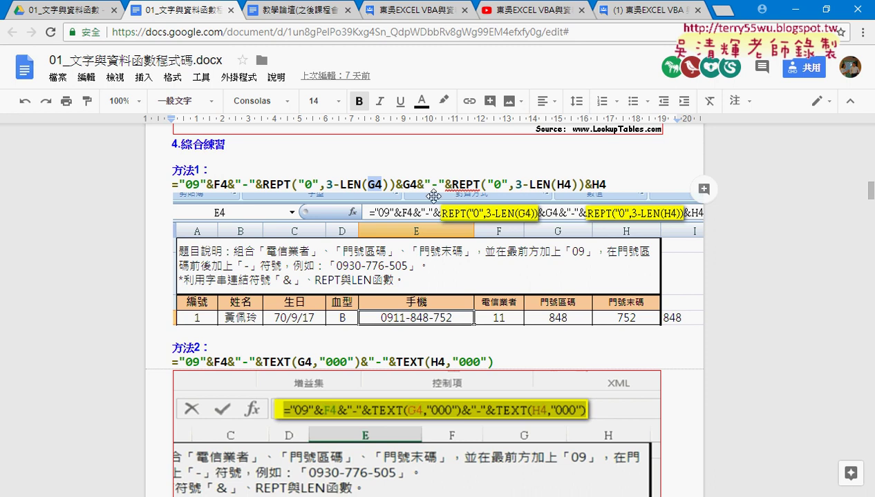
{"action": "left_click_drag", "start_coordinate": [403, 184], "coordinate": [415, 185]}
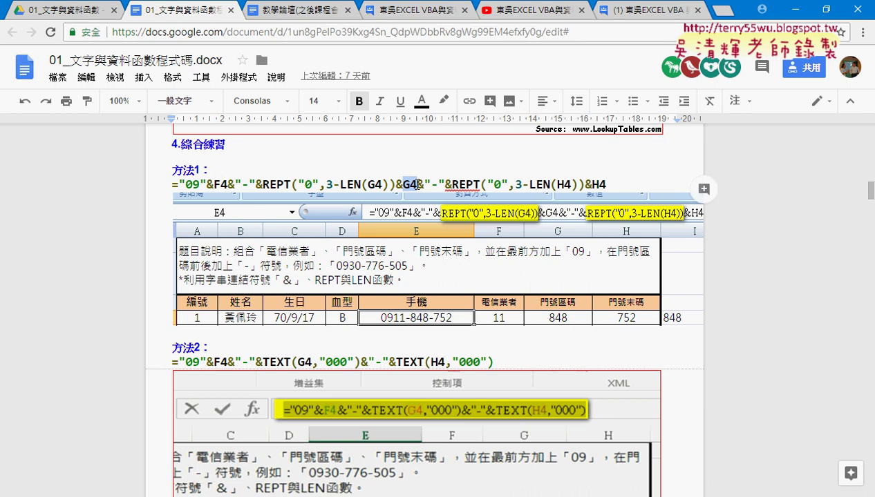
{"action": "scroll", "coordinate": [416, 183], "scroll_direction": "down", "scroll_amount": 1}
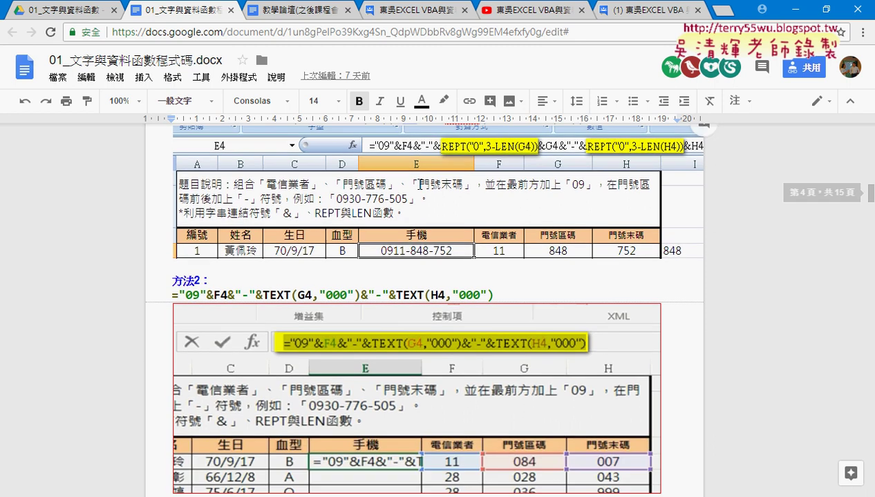
{"action": "scroll", "coordinate": [417, 183], "scroll_direction": "up", "scroll_amount": 2}
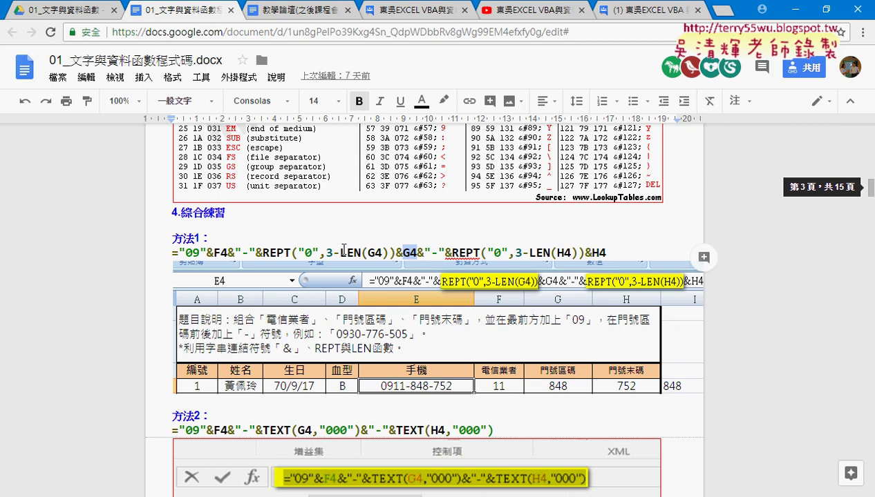
{"action": "left_click_drag", "start_coordinate": [340, 253], "coordinate": [360, 251]}
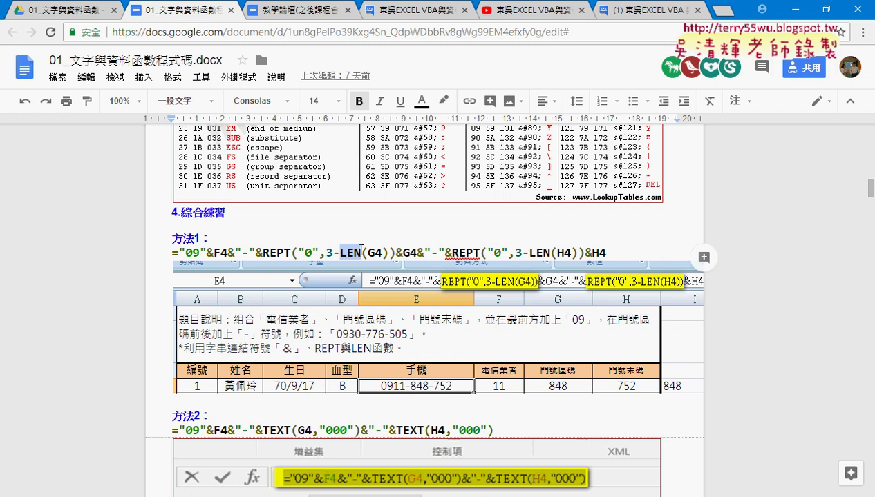
{"action": "scroll", "coordinate": [360, 248], "scroll_direction": "down", "scroll_amount": 2}
{"action": "left_click_drag", "start_coordinate": [261, 293], "coordinate": [278, 291]}
{"action": "double_click", "coordinate": [278, 291]}
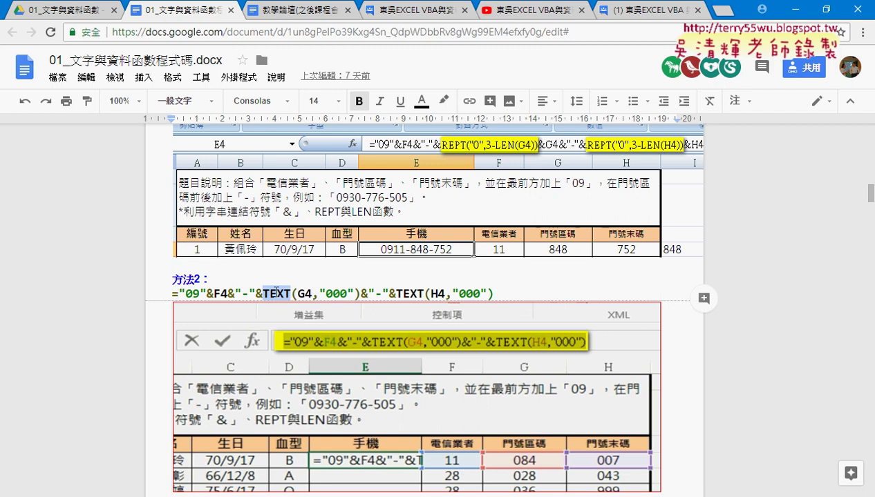
{"action": "scroll", "coordinate": [348, 188], "scroll_direction": "up", "scroll_amount": 1}
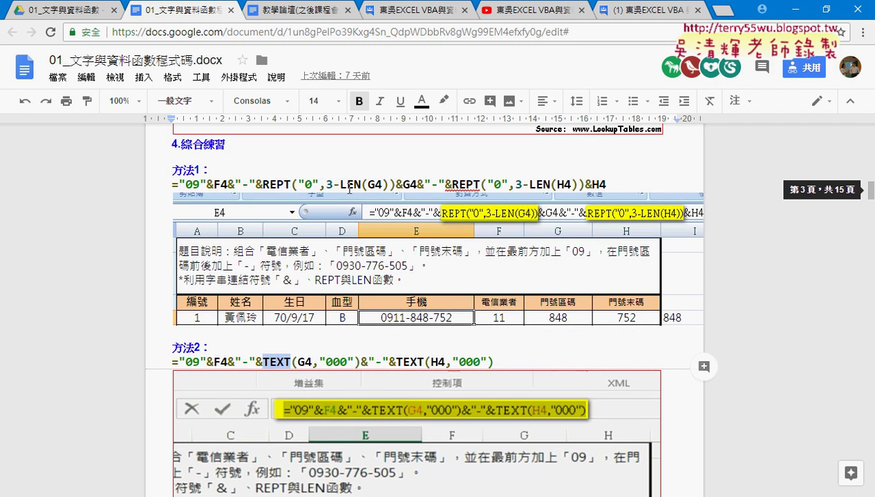
{"action": "left_click_drag", "start_coordinate": [262, 361], "coordinate": [358, 361]}
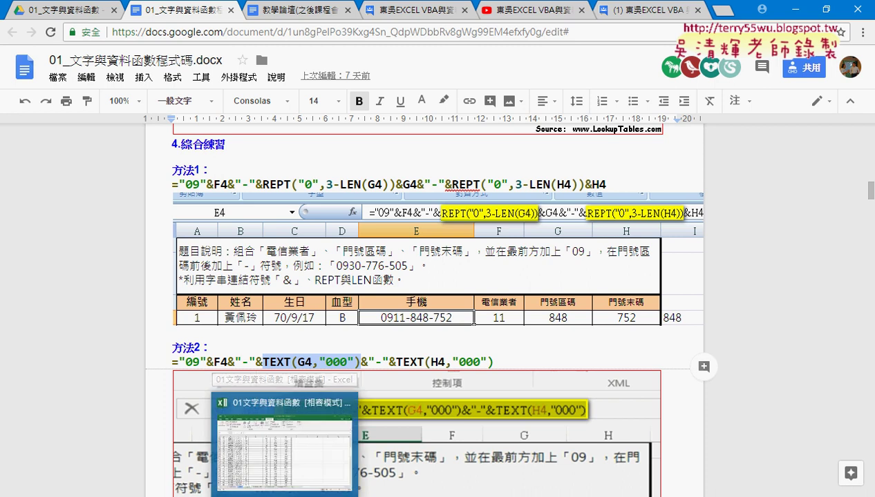
Show reference-book slide 13 in PowerPoint, then bring the Excel workbook to the front
{"action": "mouse_move", "coordinate": [258, 496]}
{"action": "left_click", "coordinate": [257, 446]}
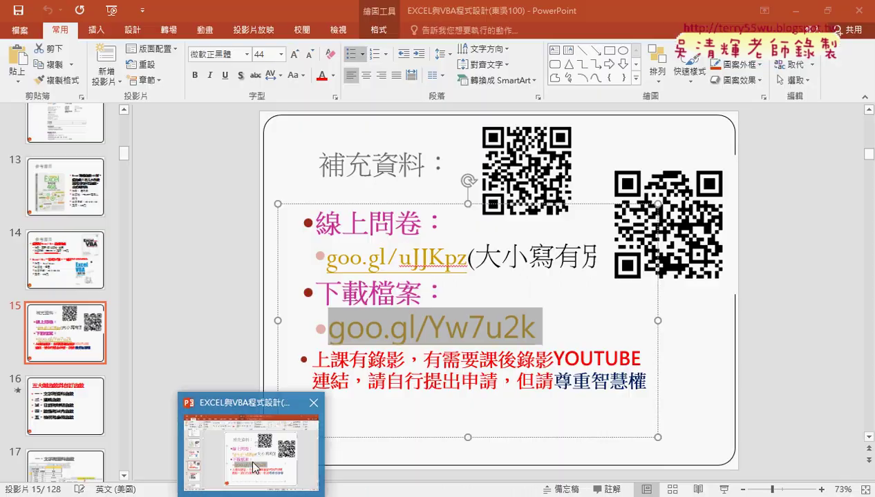
{"action": "left_click", "coordinate": [91, 185]}
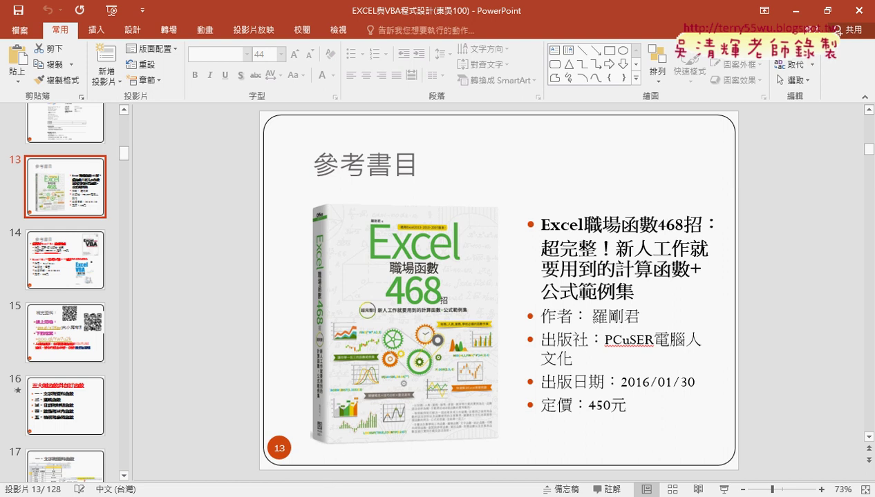
{"action": "left_click", "coordinate": [289, 460]}
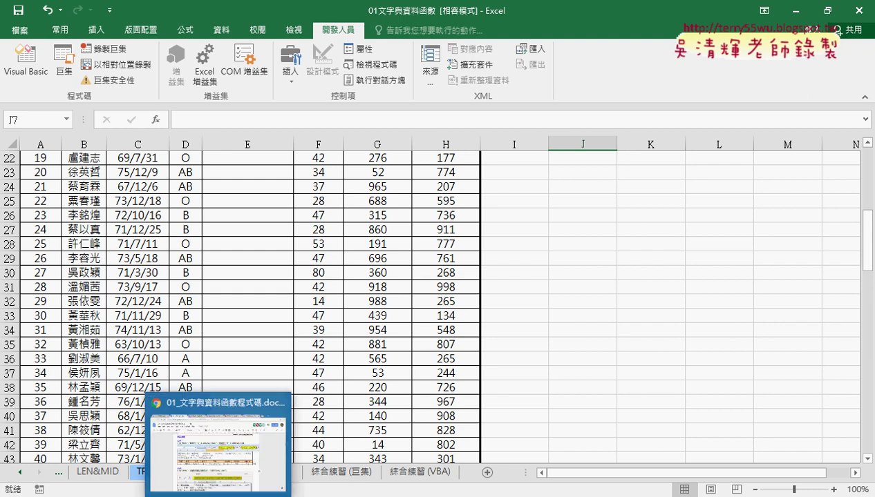
Copy the 方法1 REPT/LEN formula from Docs into cell J7, removing the extra blank line
{"action": "left_click", "coordinate": [332, 492]}
{"action": "left_click_drag", "start_coordinate": [171, 184], "coordinate": [623, 187]}
{"action": "key", "text": "ctrl+c"}
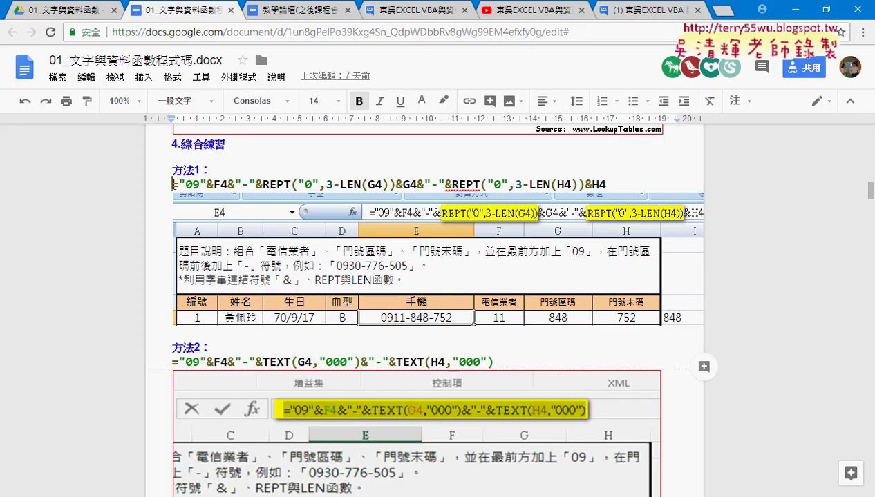
{"action": "left_click", "coordinate": [793, 10]}
{"action": "scroll", "coordinate": [391, 181], "scroll_direction": "up", "scroll_amount": 6}
{"action": "scroll", "coordinate": [391, 181], "scroll_direction": "up", "scroll_amount": 1}
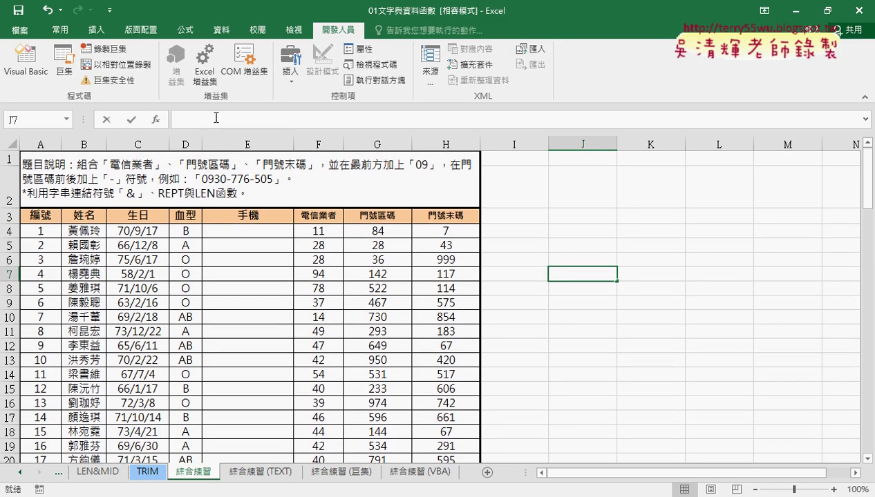
{"action": "left_click", "coordinate": [266, 128]}
{"action": "key", "text": "ctrl+v"}
{"action": "left_click", "coordinate": [865, 120]}
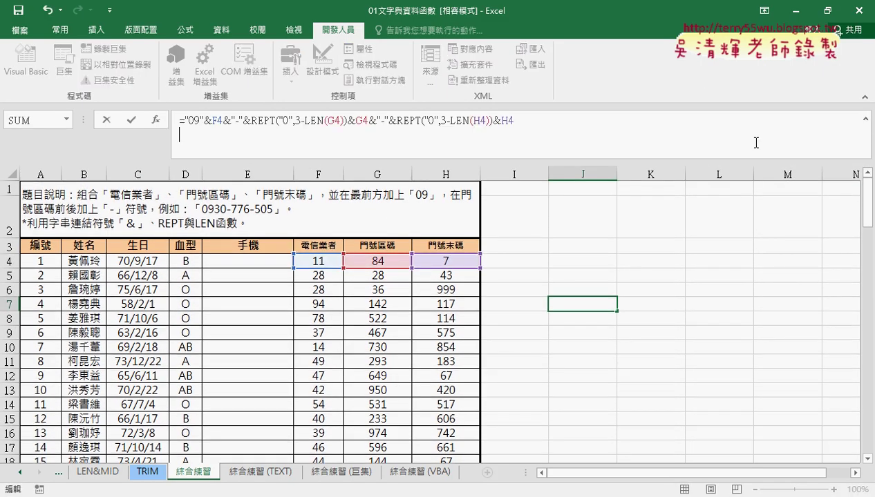
{"action": "key", "text": "BackSpace"}
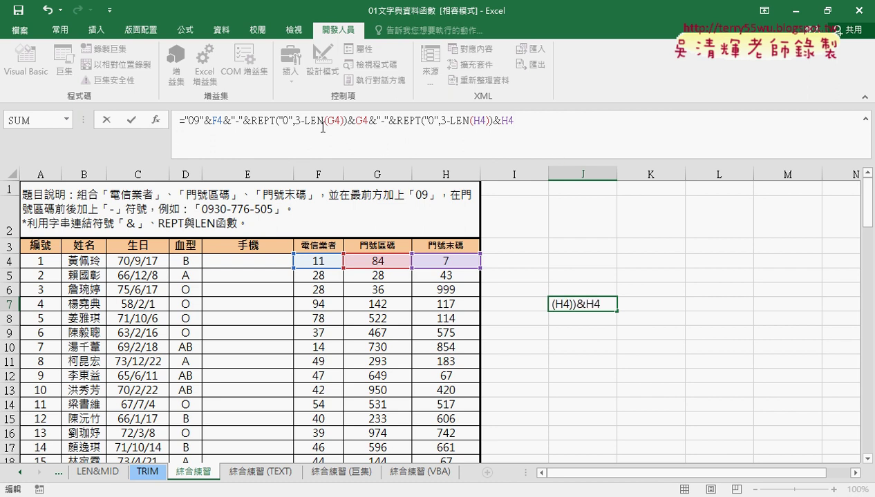
{"action": "left_click", "coordinate": [131, 120]}
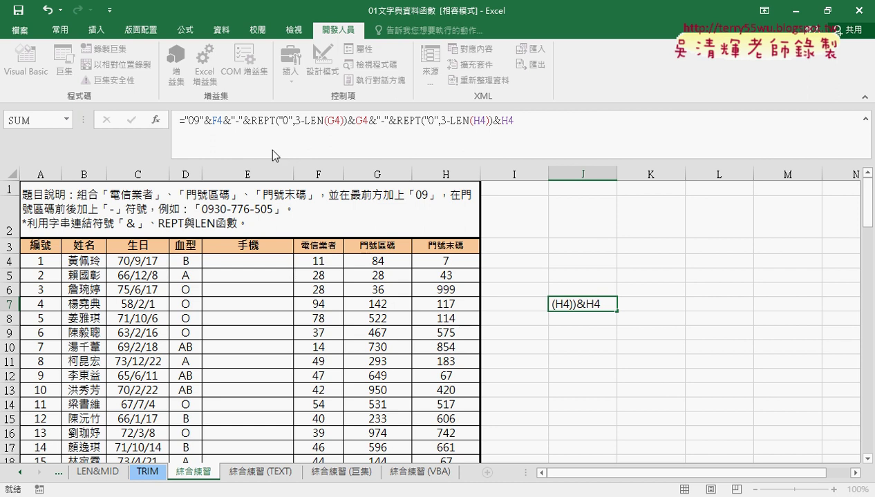
{"action": "left_click", "coordinate": [283, 266]}
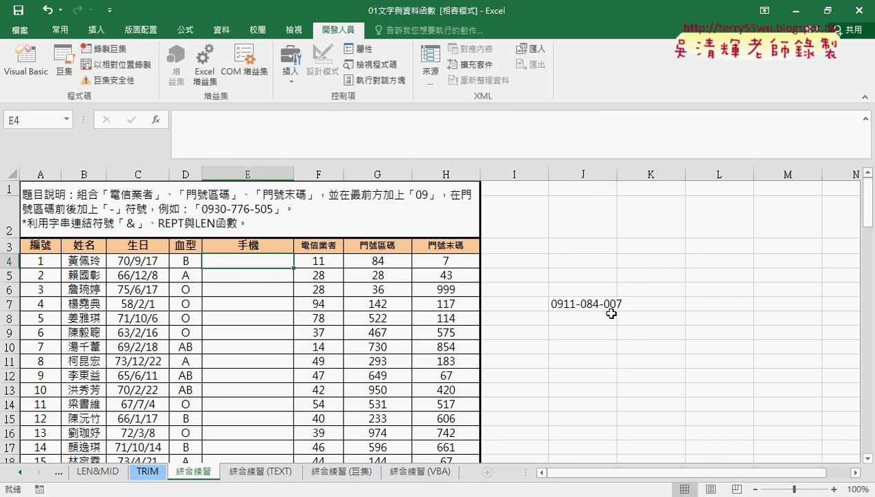
{"action": "left_click", "coordinate": [591, 303]}
{"action": "key", "text": "ctrl+c"}
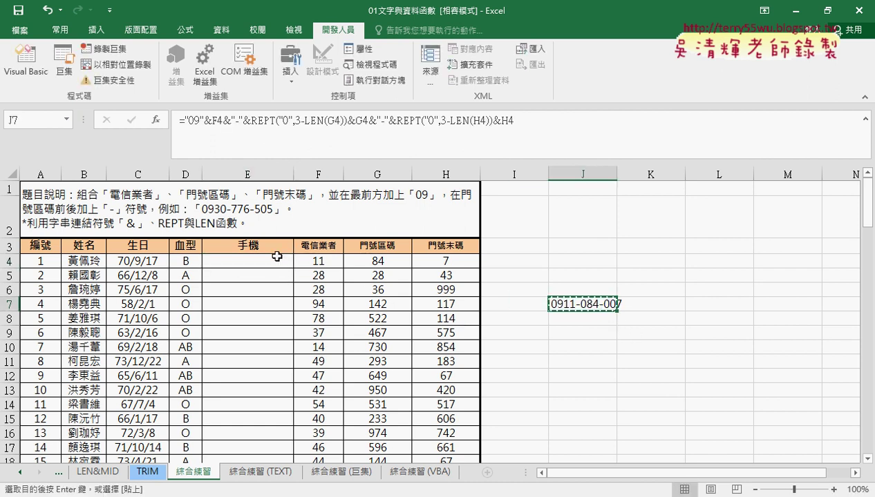
{"action": "left_click", "coordinate": [270, 254]}
{"action": "key", "text": "ctrl+v"}
{"action": "left_click", "coordinate": [507, 122]}
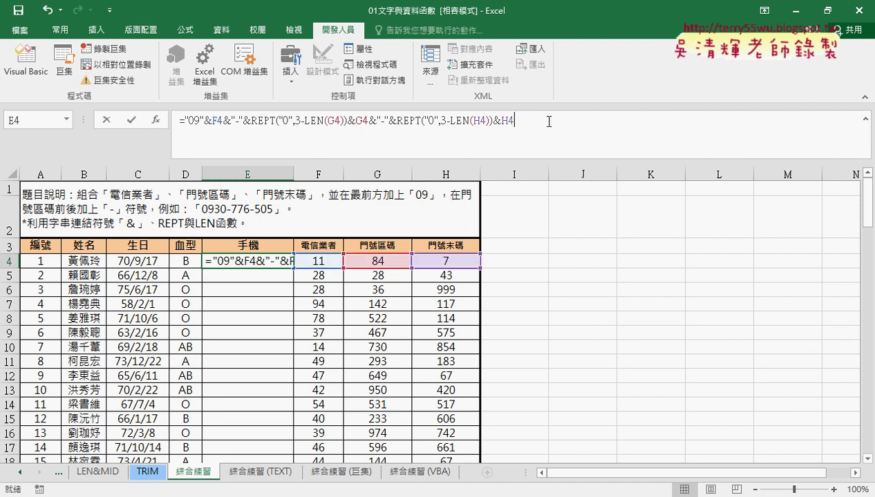
{"action": "key", "text": "Return"}
{"action": "left_click", "coordinate": [276, 261]}
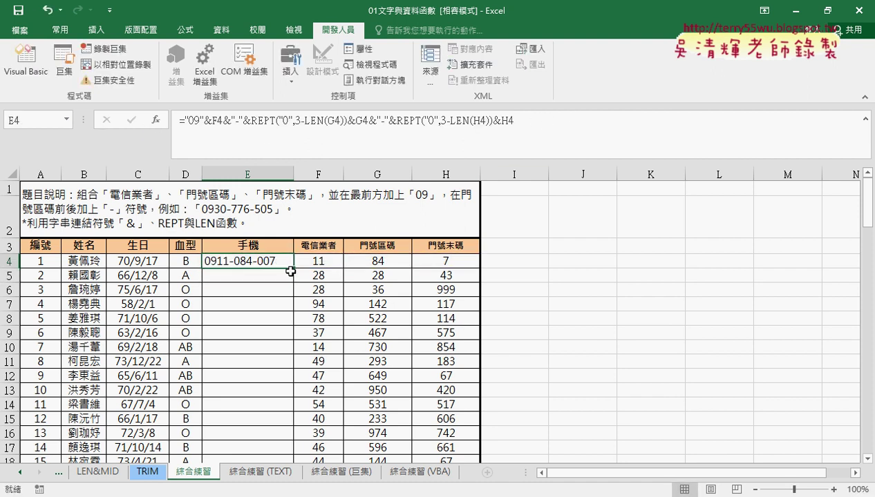
{"action": "double_click", "coordinate": [293, 268]}
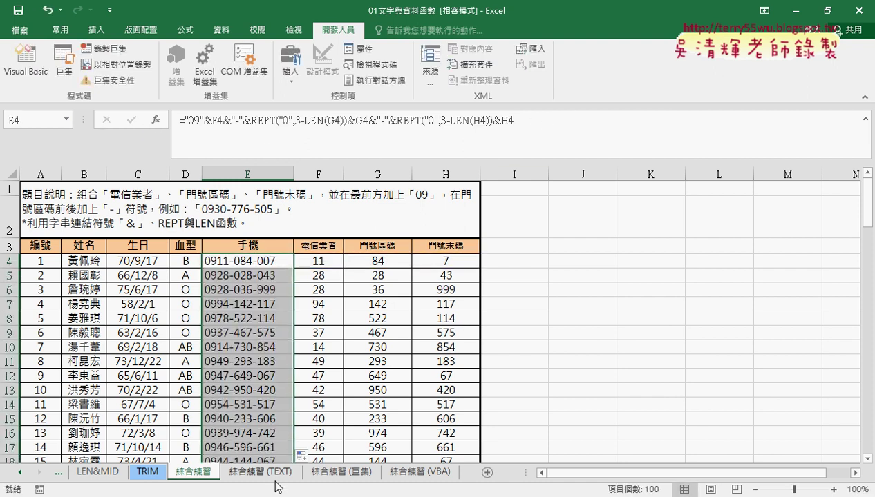
{"action": "left_click", "coordinate": [275, 475]}
{"action": "key", "text": "alt+Tab"}
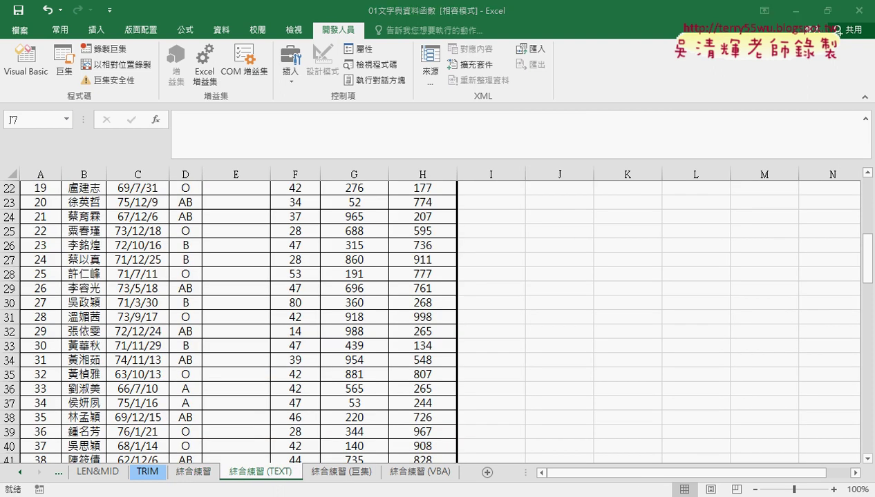
{"action": "left_click_drag", "start_coordinate": [172, 360], "coordinate": [493, 363]}
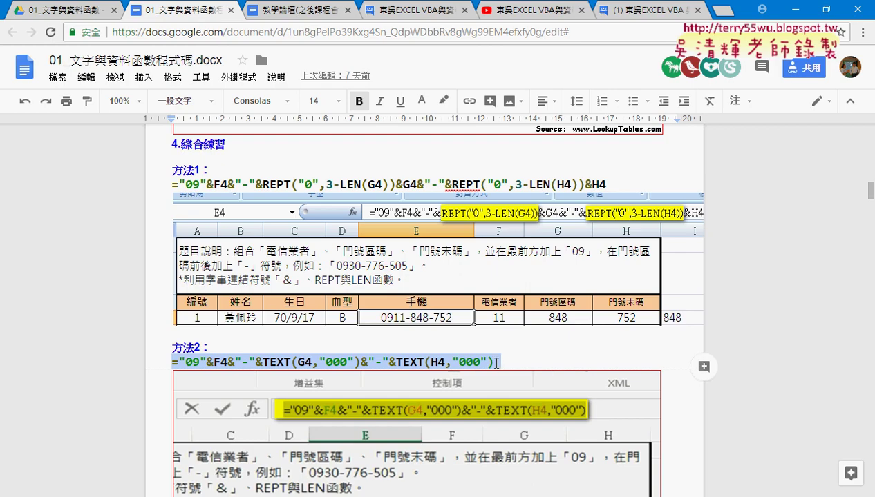
{"action": "left_click", "coordinate": [801, 14]}
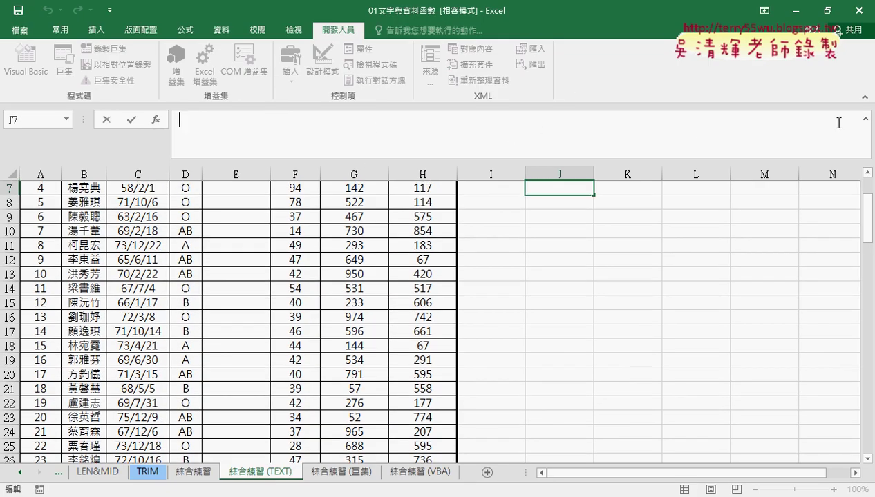
{"action": "left_click", "coordinate": [864, 119]}
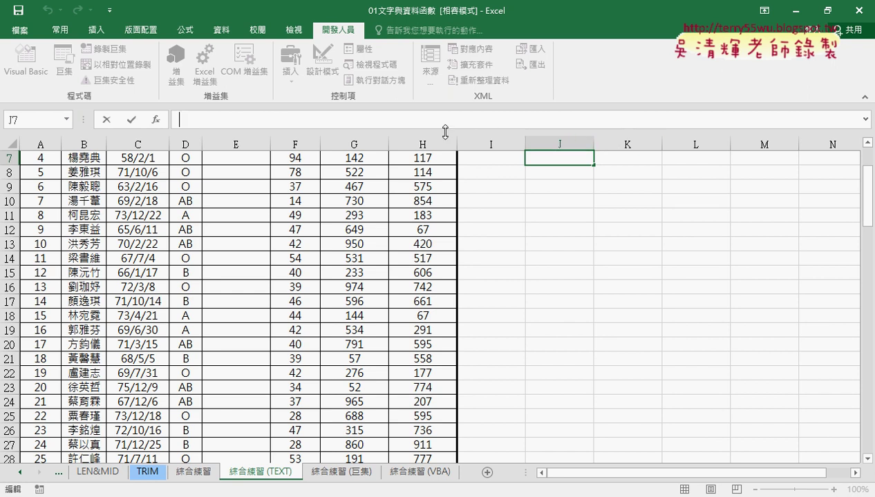
{"action": "left_click", "coordinate": [864, 118]}
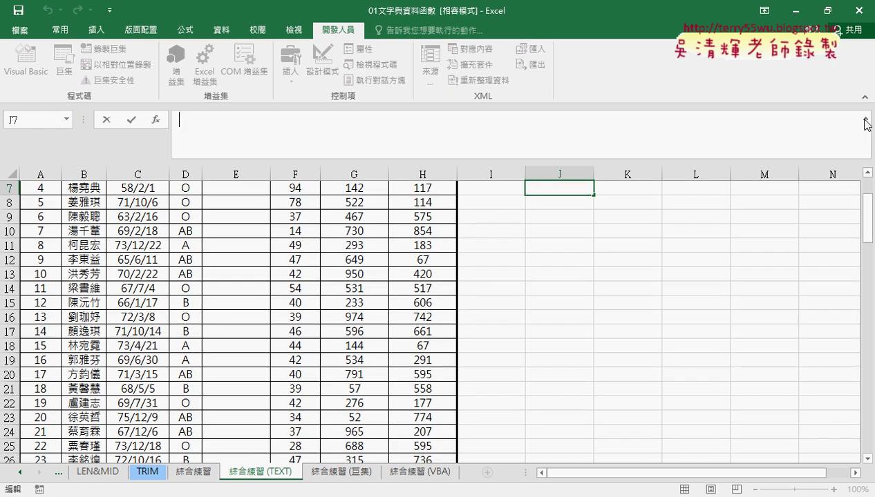
{"action": "key", "text": "alt+Tab"}
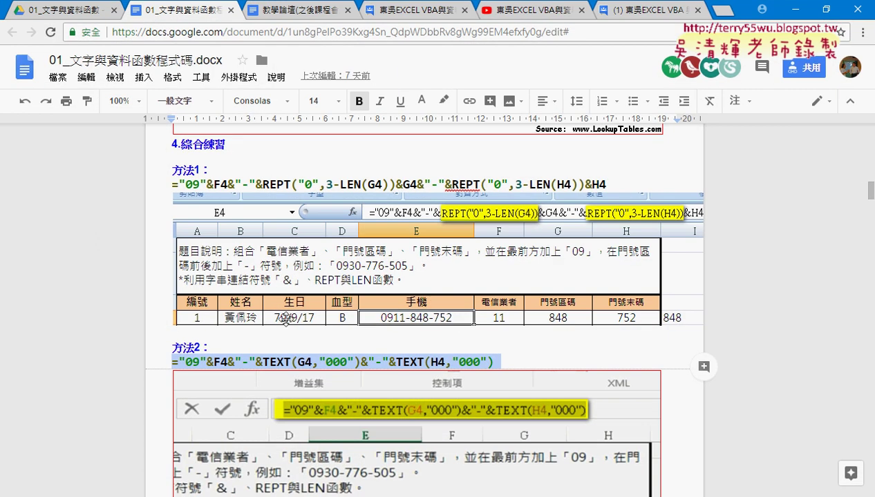
{"action": "left_click", "coordinate": [497, 362]}
{"action": "left_click_drag", "start_coordinate": [172, 362], "coordinate": [503, 360]}
{"action": "left_click", "coordinate": [794, 10]}
{"action": "key", "text": "ctrl+v"}
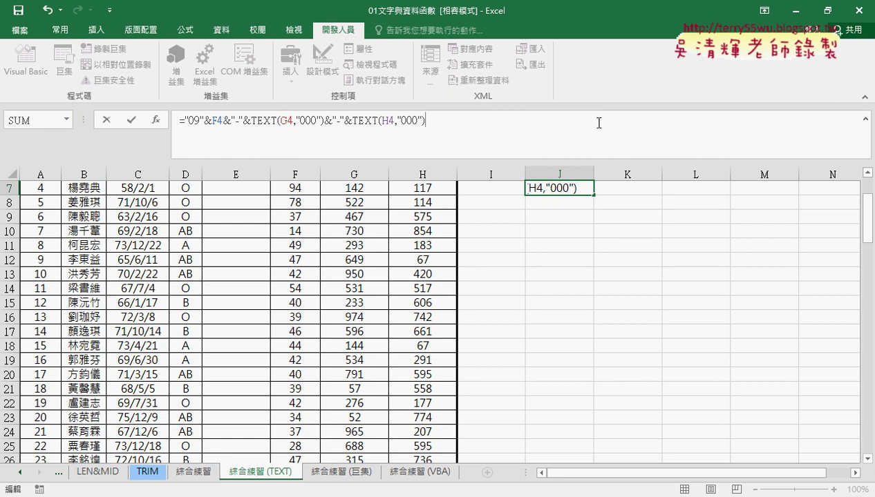
{"action": "left_click", "coordinate": [131, 121]}
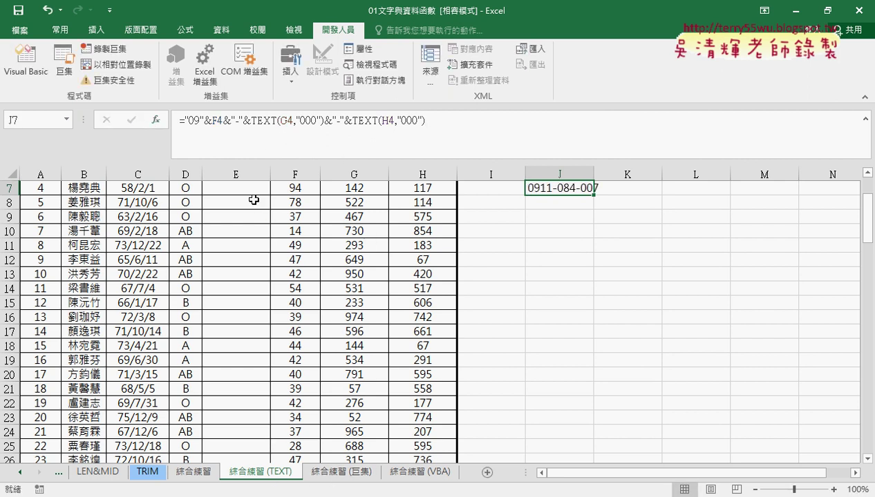
Copy the J7 formula into E4 and fill it down the 手機 column
{"action": "key", "text": "ctrl+c"}
{"action": "scroll", "coordinate": [313, 232], "scroll_direction": "up", "scroll_amount": 2}
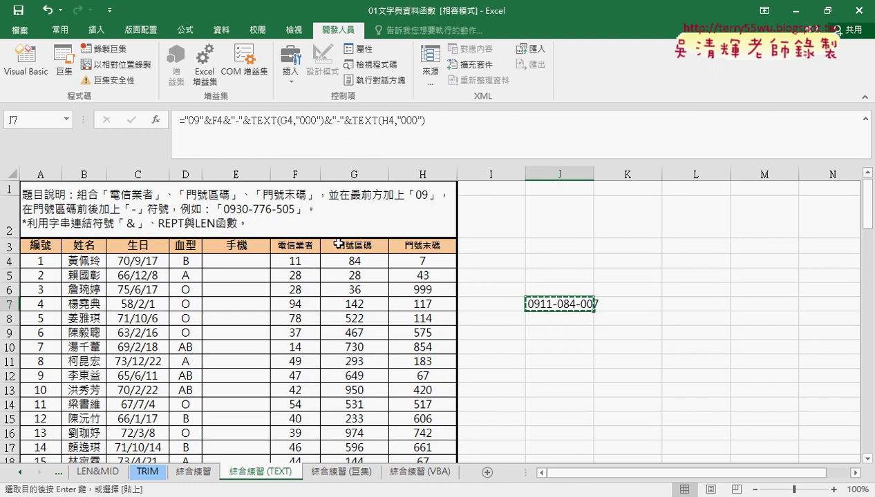
{"action": "left_click", "coordinate": [245, 262]}
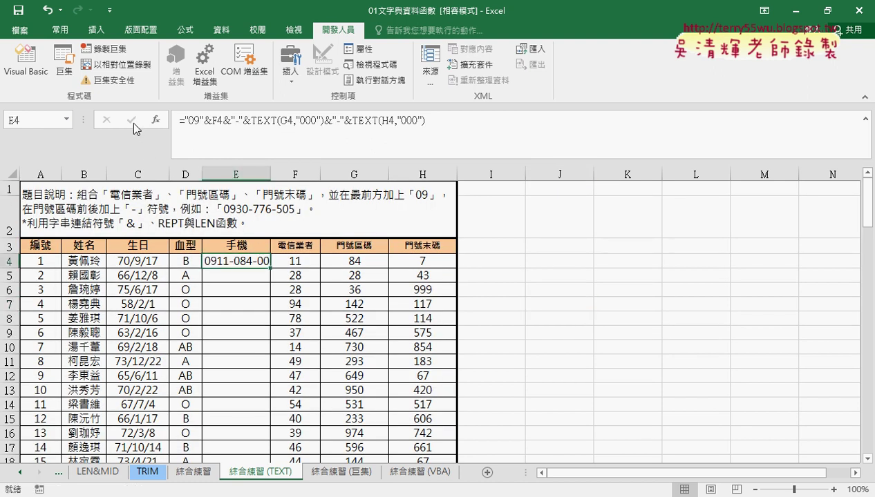
{"action": "left_click", "coordinate": [449, 124]}
{"action": "key", "text": "Return"}
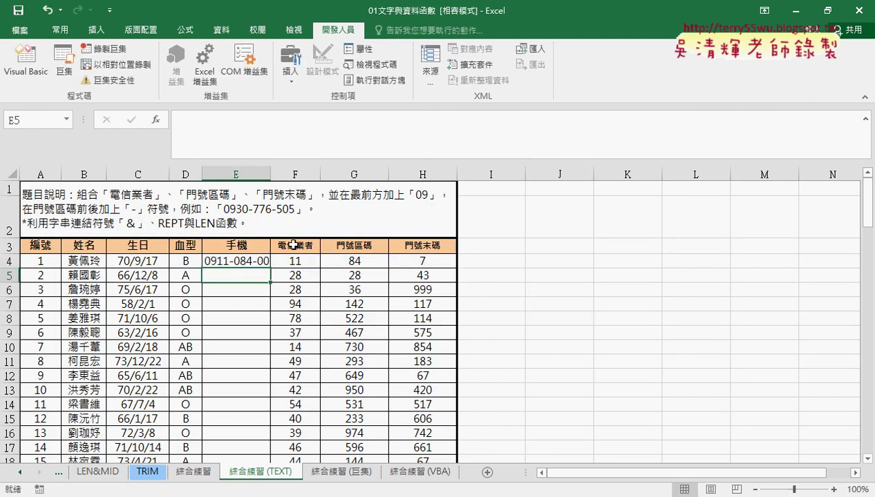
{"action": "left_click", "coordinate": [260, 261]}
{"action": "double_click", "coordinate": [270, 268]}
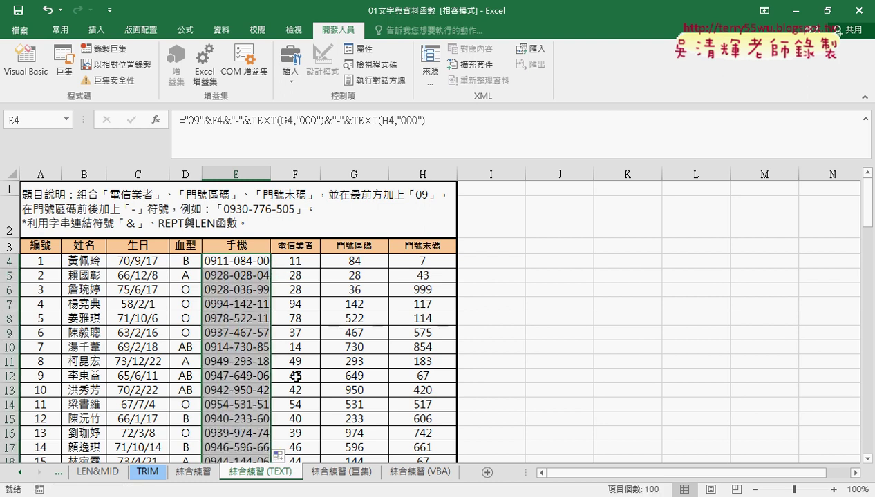
{"action": "left_click", "coordinate": [337, 471]}
{"action": "left_click_drag", "start_coordinate": [867, 259], "coordinate": [867, 201]}
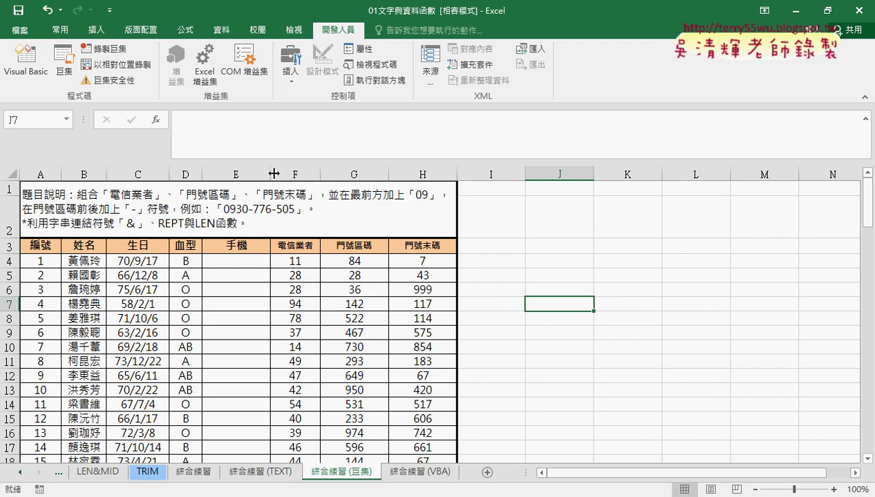
Widen column E on 綜合練習 (巨集), then show the 綜合練習 (VBA) sheet from row 1
{"action": "left_click_drag", "start_coordinate": [270, 174], "coordinate": [296, 175]}
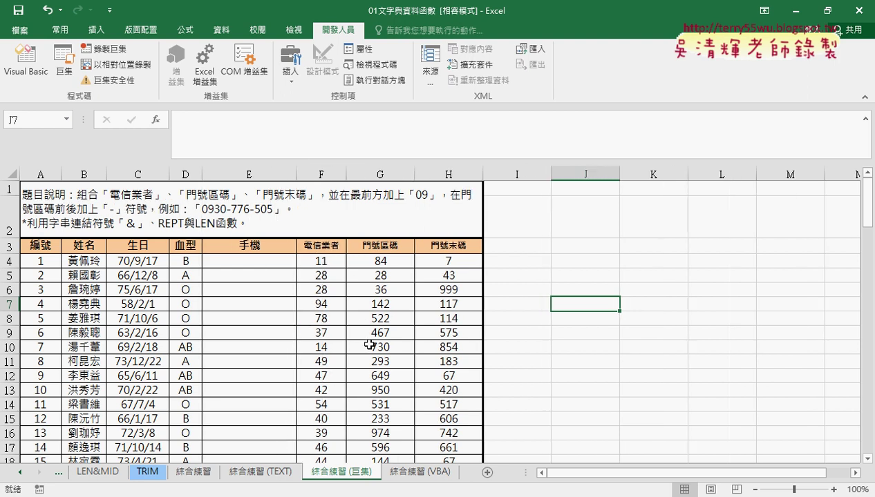
{"action": "left_click", "coordinate": [423, 472]}
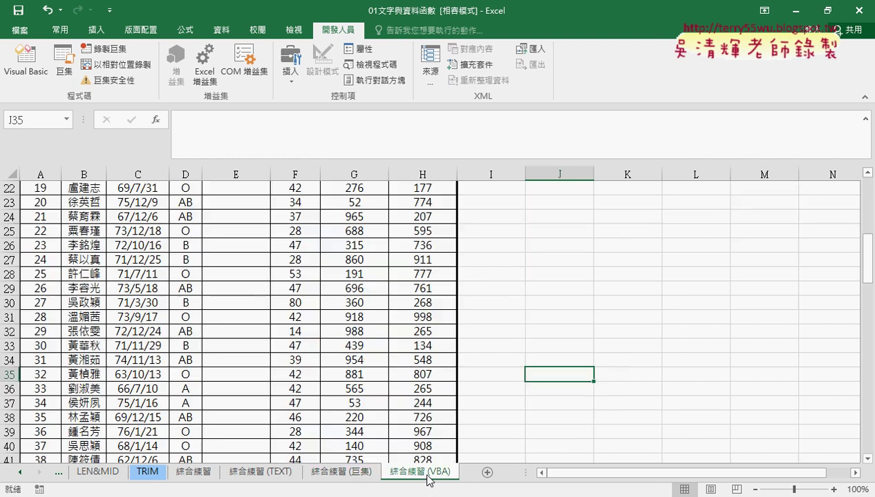
{"action": "left_click_drag", "start_coordinate": [871, 266], "coordinate": [871, 197]}
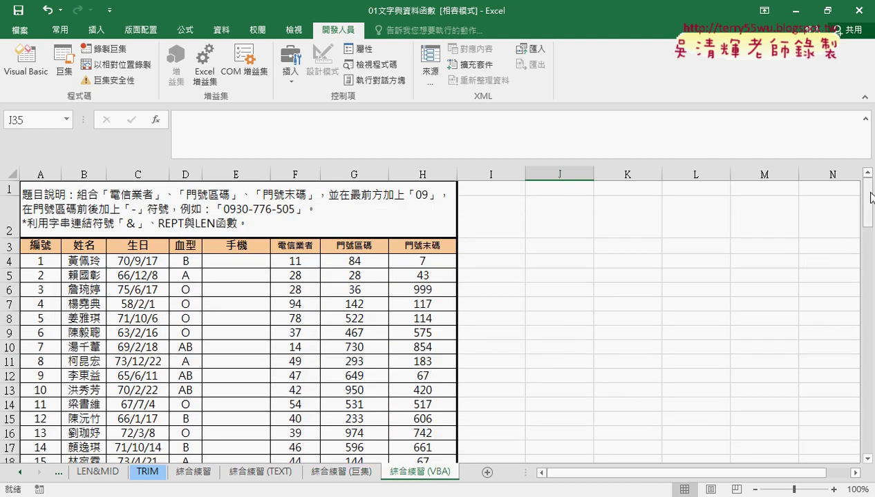
{"action": "mouse_move", "coordinate": [492, 257]}
{"action": "left_mouse_down"}
{"action": "mouse_move", "coordinate": [494, 240]}
{"action": "mouse_move", "coordinate": [501, 256]}
{"action": "mouse_move", "coordinate": [491, 297]}
{"action": "left_mouse_up"}
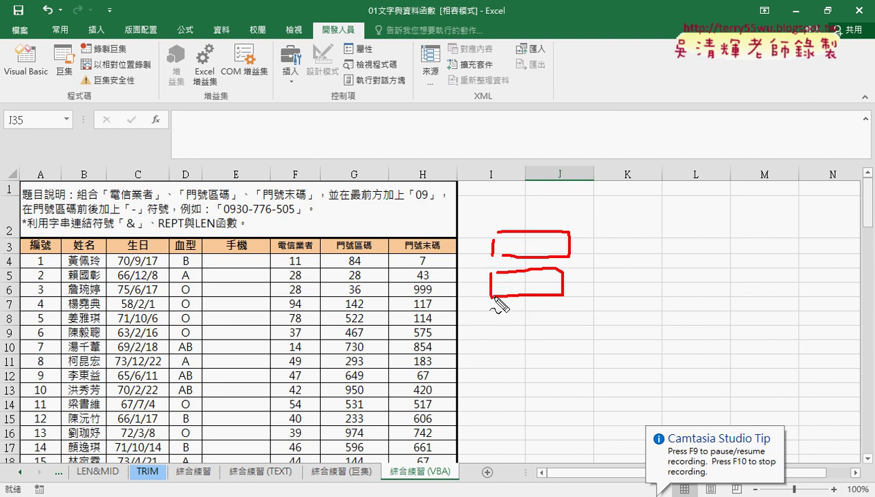
{"action": "mouse_move", "coordinate": [415, 196]}
{"action": "left_mouse_down"}
{"action": "mouse_move", "coordinate": [495, 235]}
{"action": "mouse_move", "coordinate": [520, 225]}
{"action": "left_mouse_up"}
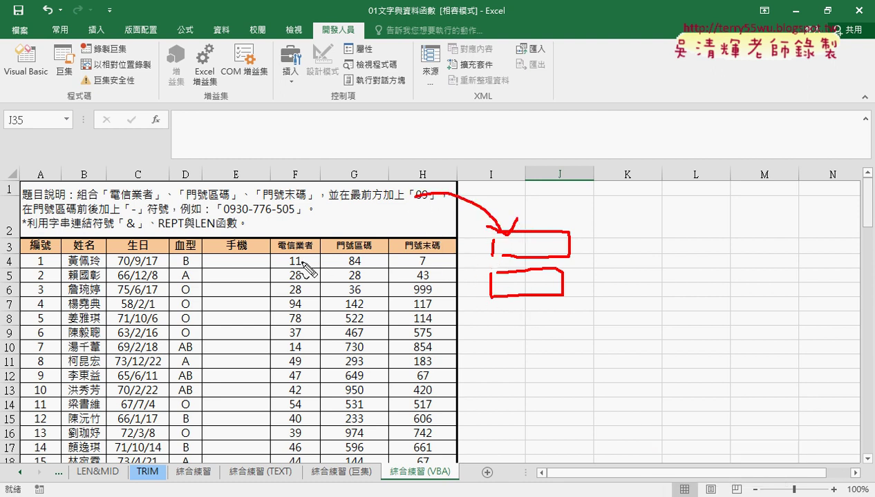
{"action": "mouse_move", "coordinate": [234, 261]}
{"action": "left_mouse_down"}
{"action": "mouse_move", "coordinate": [244, 343]}
{"action": "mouse_move", "coordinate": [269, 318]}
{"action": "left_mouse_up"}
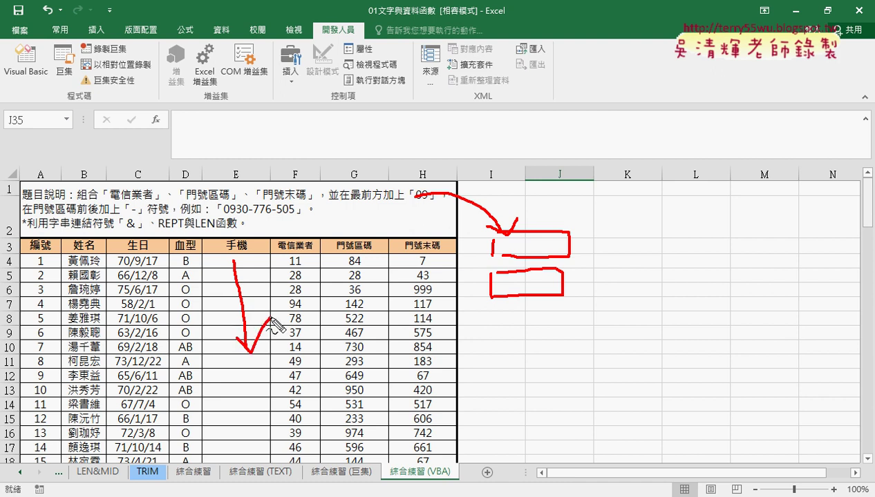
{"action": "mouse_move", "coordinate": [264, 275]}
{"action": "left_mouse_down"}
{"action": "mouse_move", "coordinate": [222, 304]}
{"action": "mouse_move", "coordinate": [262, 305]}
{"action": "left_mouse_up"}
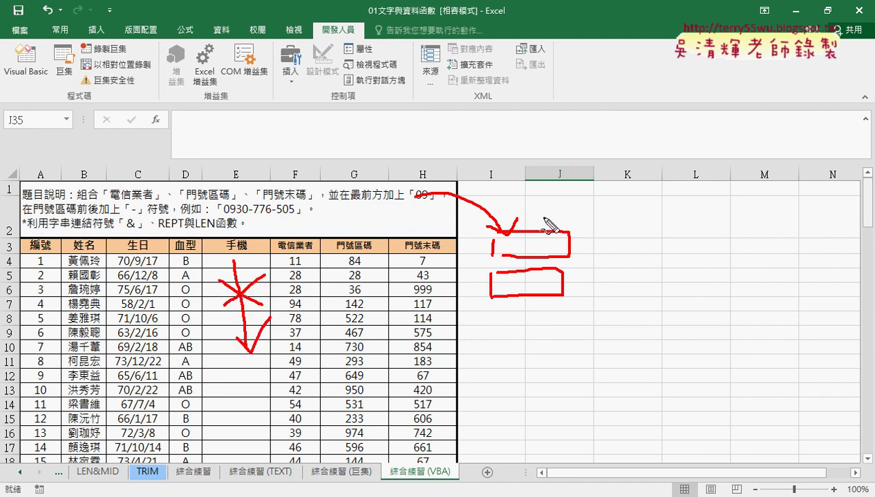
{"action": "left_click_drag", "start_coordinate": [537, 157], "coordinate": [538, 188]}
{"action": "left_click_drag", "start_coordinate": [541, 181], "coordinate": [554, 188]}
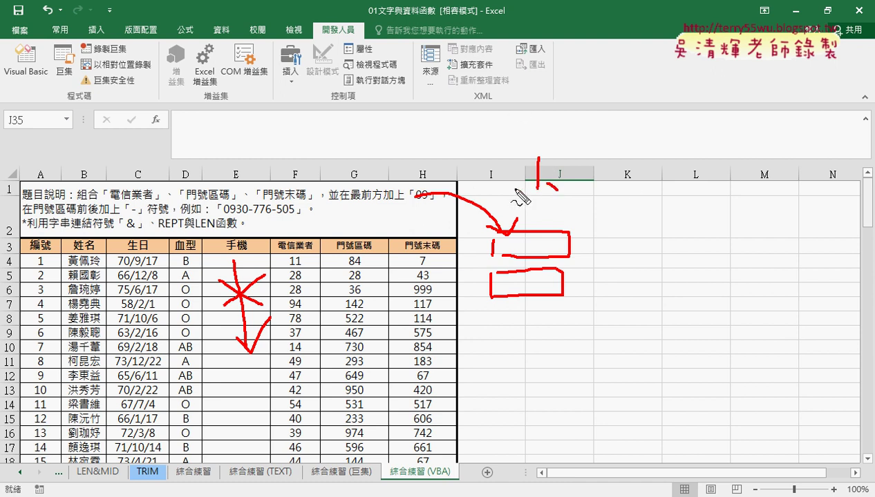
{"action": "mouse_move", "coordinate": [147, 116]}
{"action": "left_mouse_down"}
{"action": "mouse_move", "coordinate": [184, 132]}
{"action": "mouse_move", "coordinate": [181, 153]}
{"action": "left_mouse_up"}
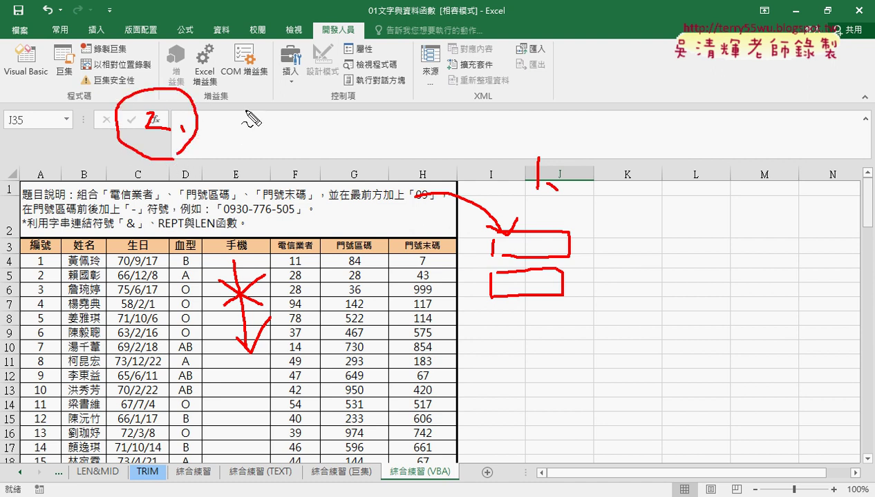
{"action": "mouse_move", "coordinate": [342, 88]}
{"action": "left_mouse_down"}
{"action": "mouse_move", "coordinate": [357, 88]}
{"action": "mouse_move", "coordinate": [199, 109]}
{"action": "left_mouse_up"}
{"action": "mouse_move", "coordinate": [243, 86]}
{"action": "left_mouse_down"}
{"action": "mouse_move", "coordinate": [199, 108]}
{"action": "mouse_move", "coordinate": [231, 114]}
{"action": "left_mouse_up"}
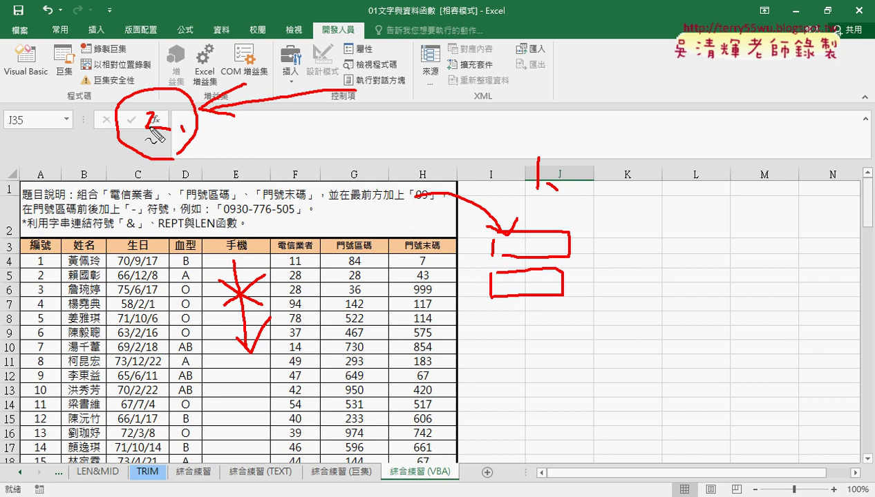
Widen column E on the VBA sheet and enable the 開發人員 (Developer) ribbon tab in Excel Options
{"action": "key", "text": "Escape"}
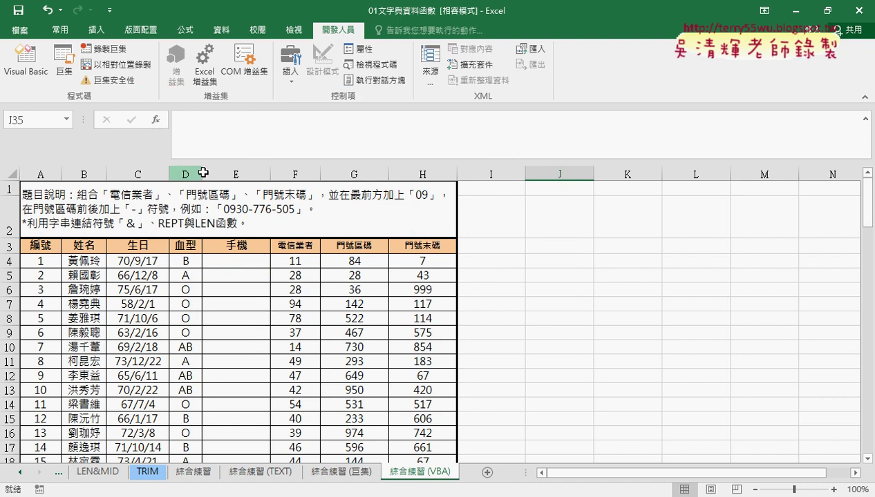
{"action": "left_click_drag", "start_coordinate": [270, 174], "coordinate": [288, 174]}
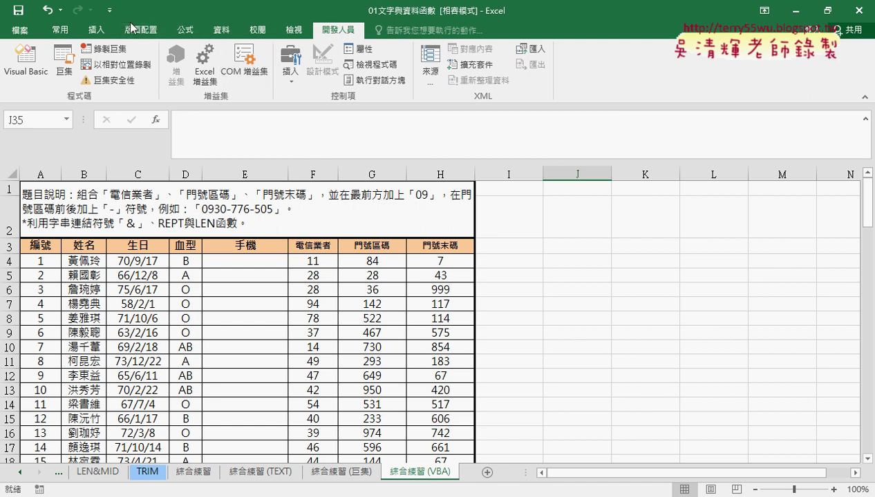
{"action": "left_click", "coordinate": [109, 10]}
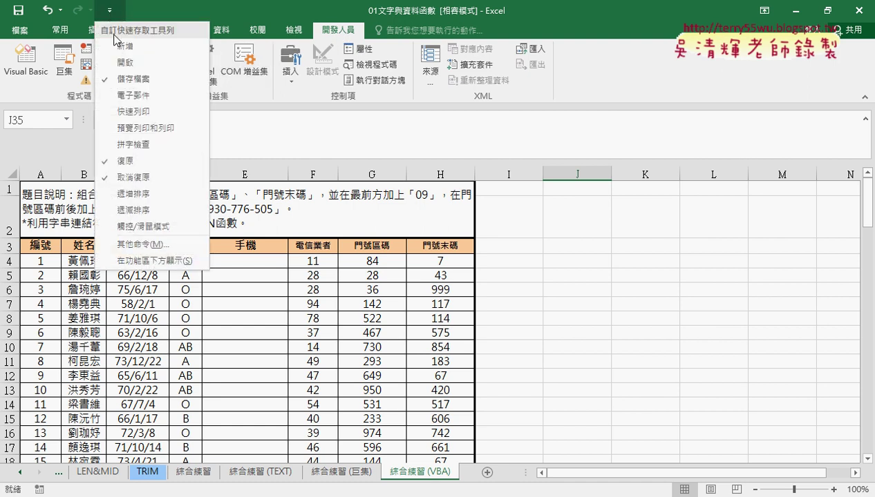
{"action": "left_click", "coordinate": [145, 244]}
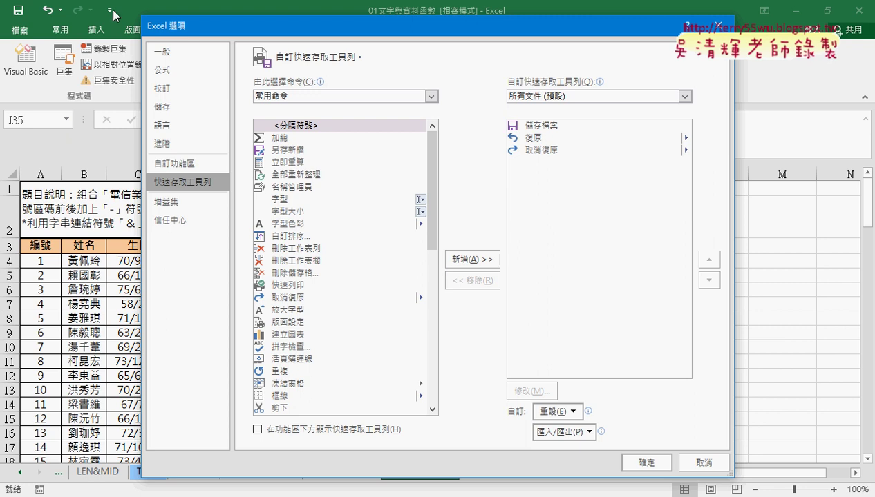
{"action": "left_click", "coordinate": [181, 164]}
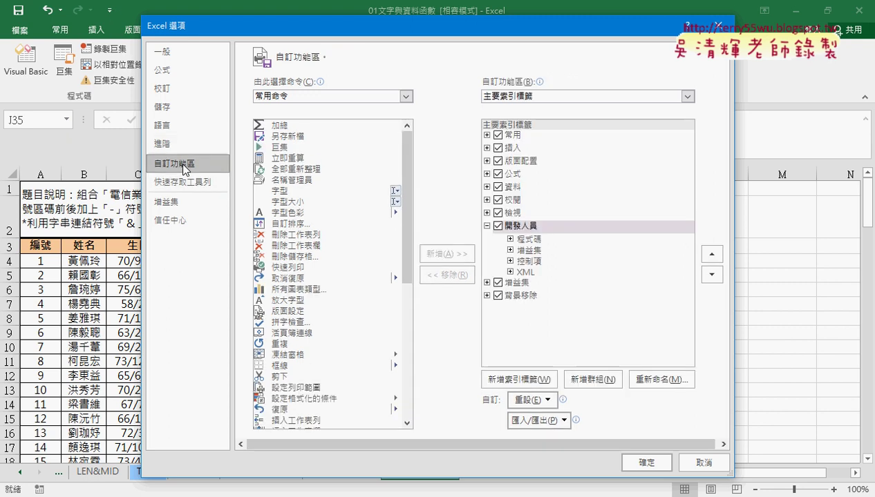
{"action": "left_click", "coordinate": [491, 226]}
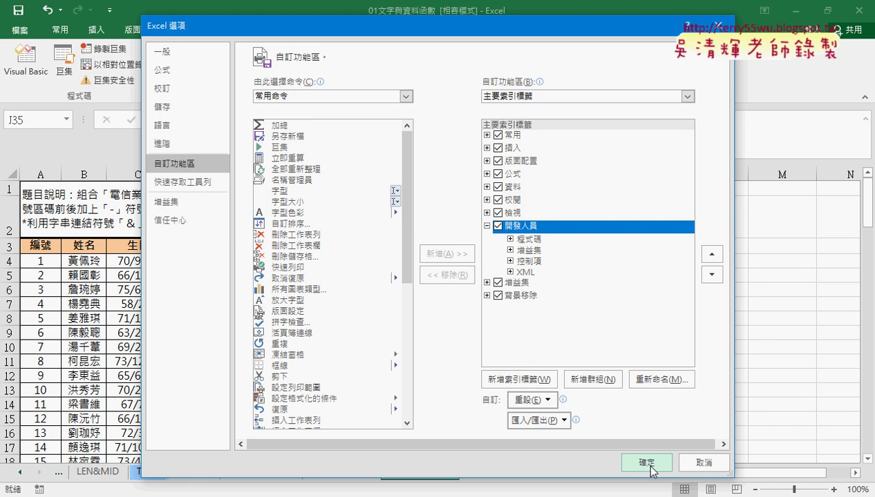
{"action": "left_click", "coordinate": [647, 463]}
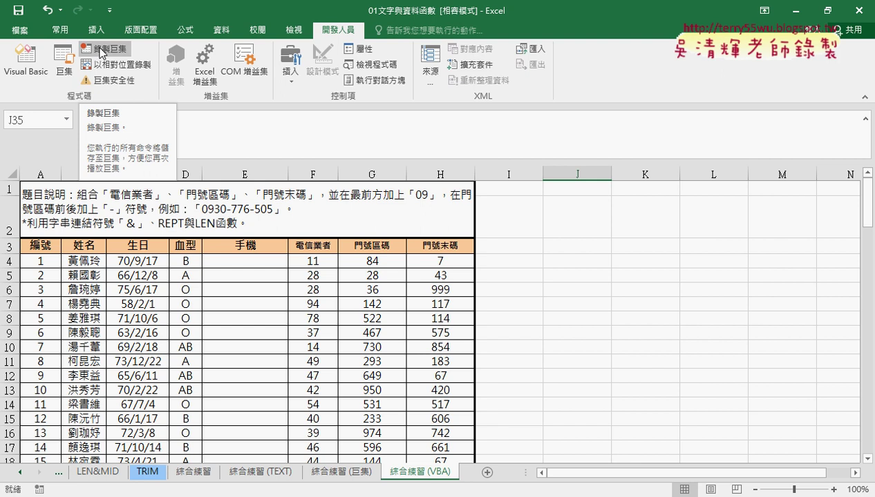
{"action": "left_click", "coordinate": [102, 53]}
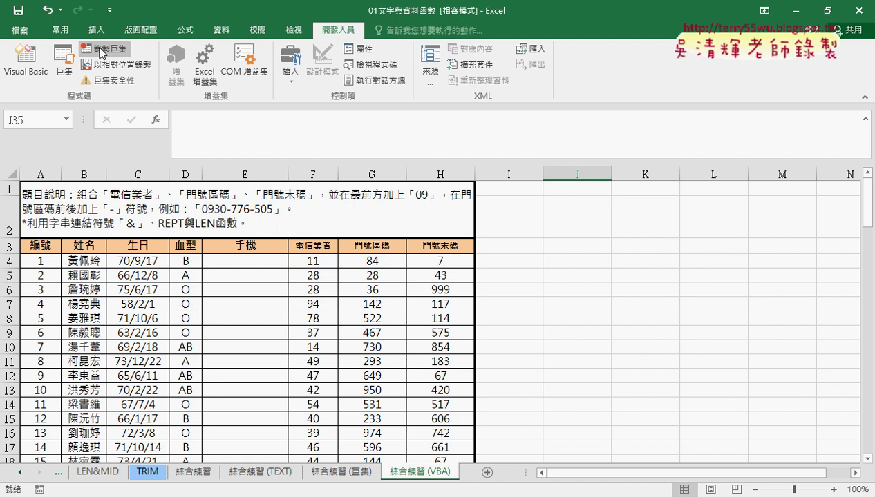
Open the Visual Basic editor beside the sheet and widen its Project pane to show full sheet names
{"action": "left_click", "coordinate": [45, 77]}
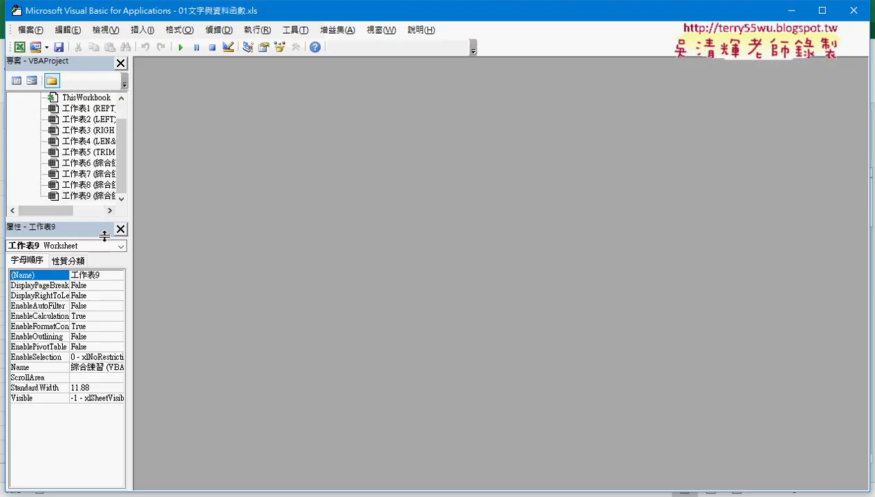
{"action": "left_click_drag", "start_coordinate": [104, 218], "coordinate": [101, 259]}
{"action": "left_click_drag", "start_coordinate": [78, 19], "coordinate": [233, 102]}
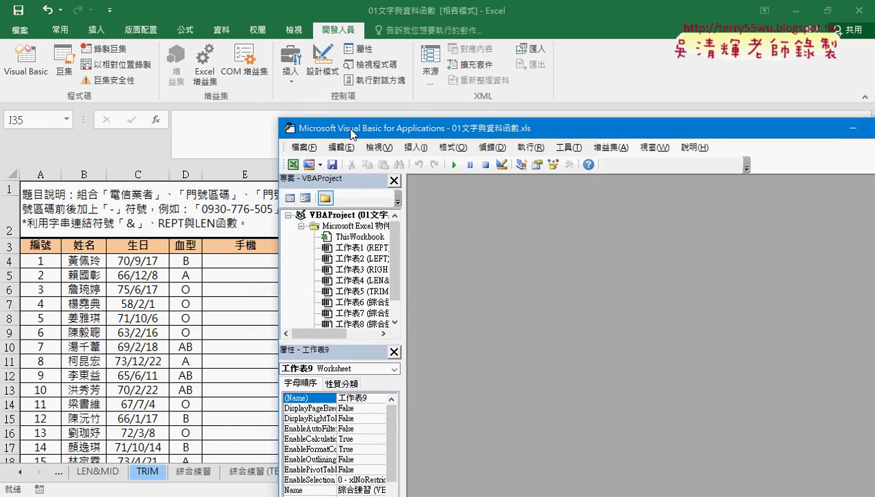
{"action": "mouse_move", "coordinate": [233, 101]}
{"action": "left_mouse_down"}
{"action": "mouse_move", "coordinate": [416, 45]}
{"action": "mouse_move", "coordinate": [339, 32]}
{"action": "left_mouse_up"}
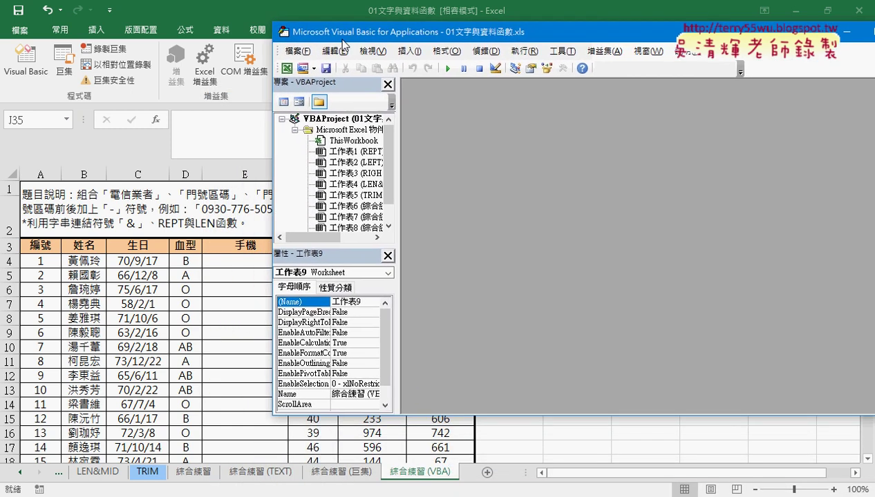
{"action": "left_click_drag", "start_coordinate": [398, 139], "coordinate": [431, 137]}
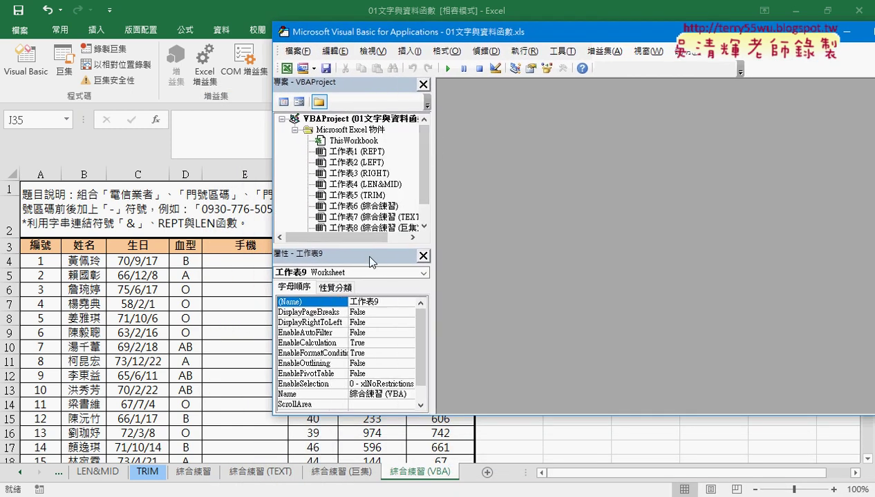
{"action": "left_click_drag", "start_coordinate": [375, 247], "coordinate": [375, 297]}
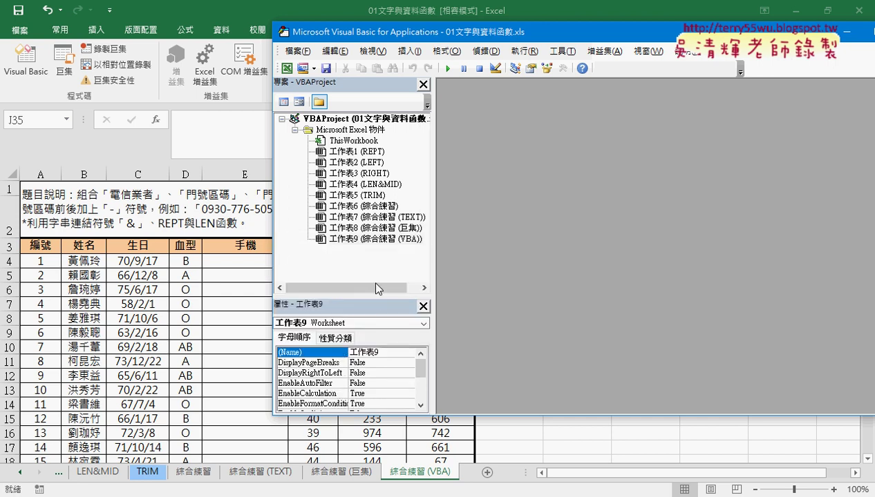
{"action": "left_click_drag", "start_coordinate": [403, 36], "coordinate": [492, 34]}
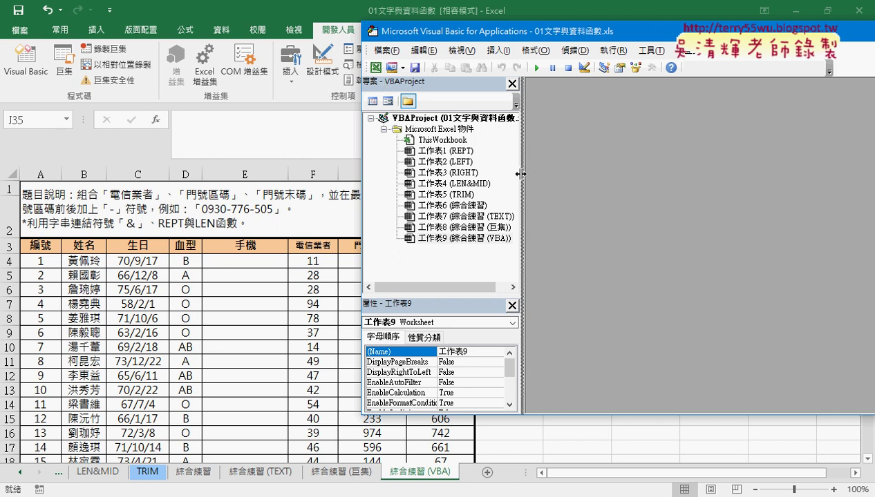
{"action": "left_click_drag", "start_coordinate": [520, 184], "coordinate": [552, 169]}
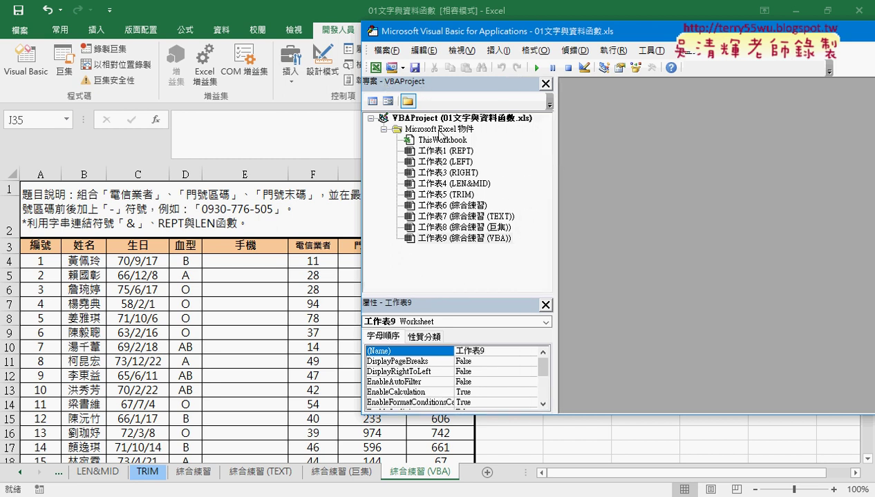
{"action": "left_click", "coordinate": [425, 119]}
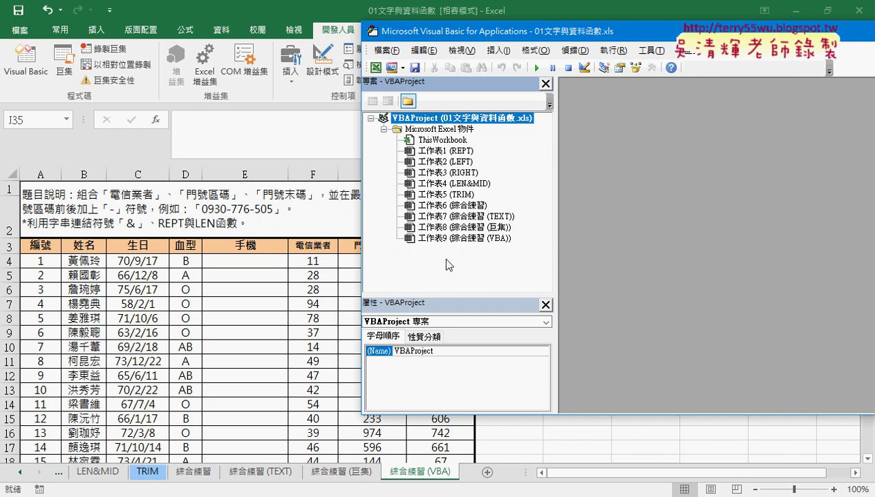
Point out the project's Insert > Module menu and mark the sheet list with red annotations
{"action": "right_click", "coordinate": [426, 195]}
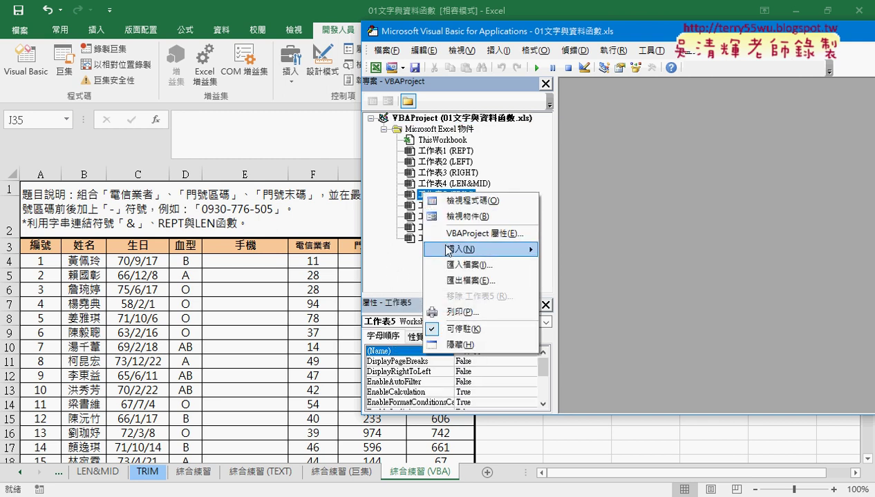
{"action": "mouse_move", "coordinate": [477, 249]}
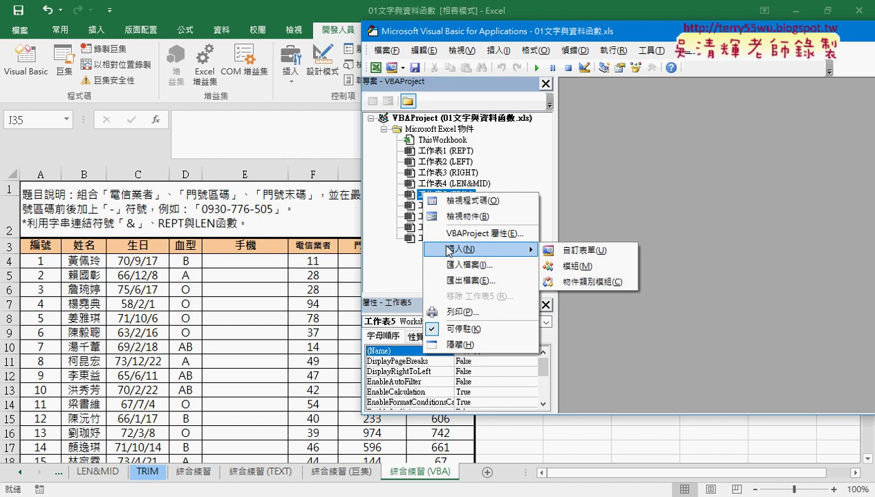
{"action": "left_click", "coordinate": [566, 268]}
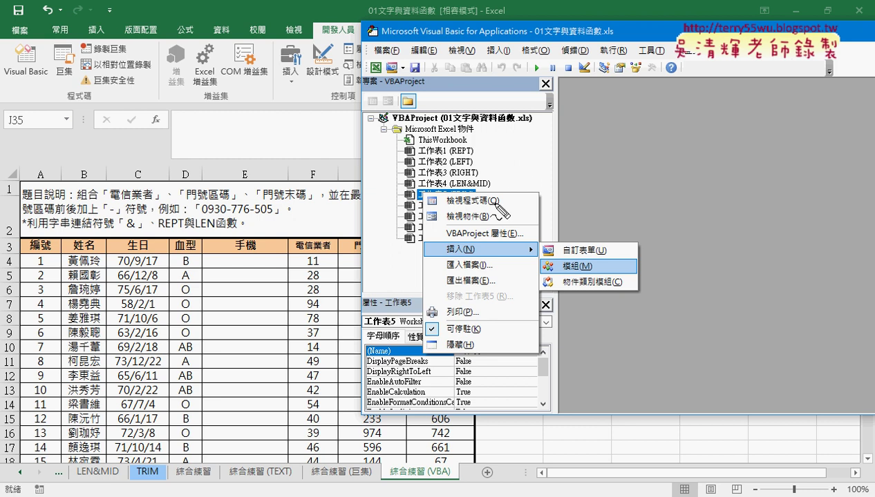
{"action": "left_click_drag", "start_coordinate": [20, 101], "coordinate": [42, 103]}
{"action": "mouse_move", "coordinate": [111, 156]}
{"action": "left_mouse_down"}
{"action": "mouse_move", "coordinate": [57, 91]}
{"action": "mouse_move", "coordinate": [102, 97]}
{"action": "mouse_move", "coordinate": [152, 74]}
{"action": "mouse_move", "coordinate": [358, 32]}
{"action": "mouse_move", "coordinate": [340, 52]}
{"action": "left_mouse_up"}
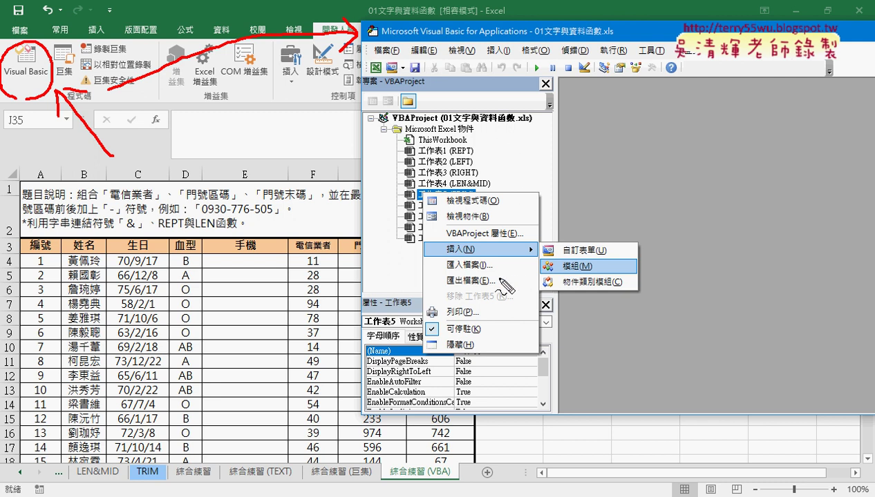
{"action": "mouse_move", "coordinate": [400, 241]}
{"action": "left_mouse_down"}
{"action": "mouse_move", "coordinate": [488, 220]}
{"action": "mouse_move", "coordinate": [571, 270]}
{"action": "mouse_move", "coordinate": [588, 257]}
{"action": "left_mouse_up"}
{"action": "left_click_drag", "start_coordinate": [556, 173], "coordinate": [582, 266]}
{"action": "left_click_drag", "start_coordinate": [592, 233], "coordinate": [583, 265]}
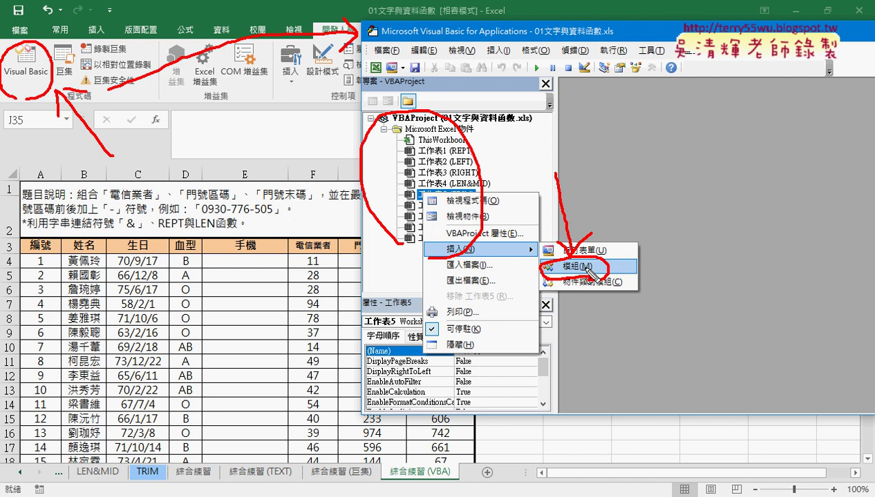
Insert a new Module1 into the VBA project and position the editor over the sheet
{"action": "left_click", "coordinate": [587, 268]}
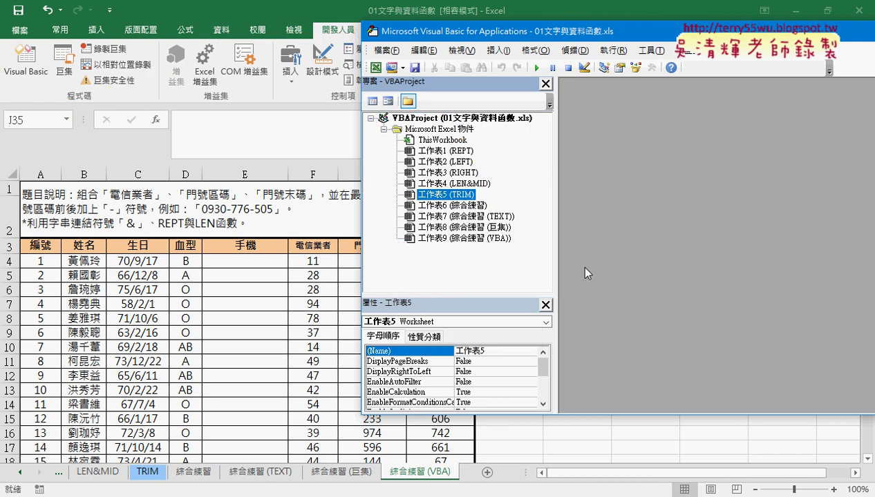
{"action": "right_click", "coordinate": [459, 203]}
{"action": "mouse_move", "coordinate": [488, 259]}
{"action": "left_click", "coordinate": [591, 276]}
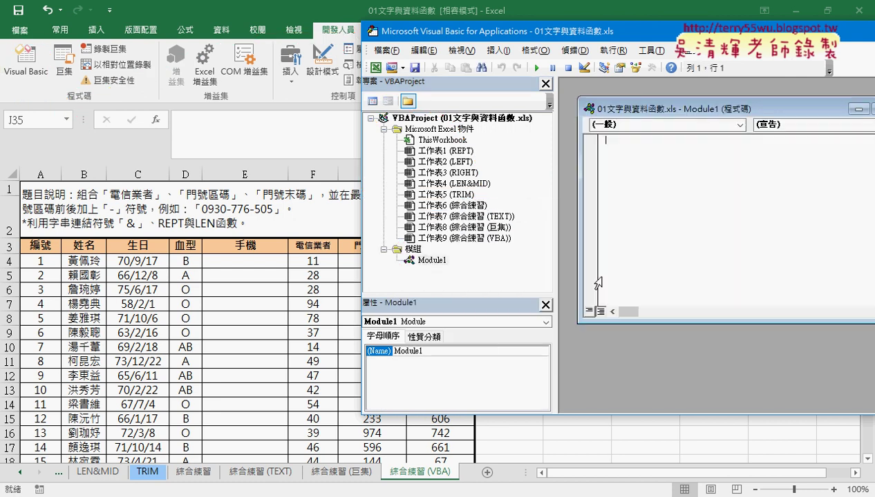
{"action": "double_click", "coordinate": [608, 108]}
{"action": "left_click_drag", "start_coordinate": [512, 39], "coordinate": [697, 53]}
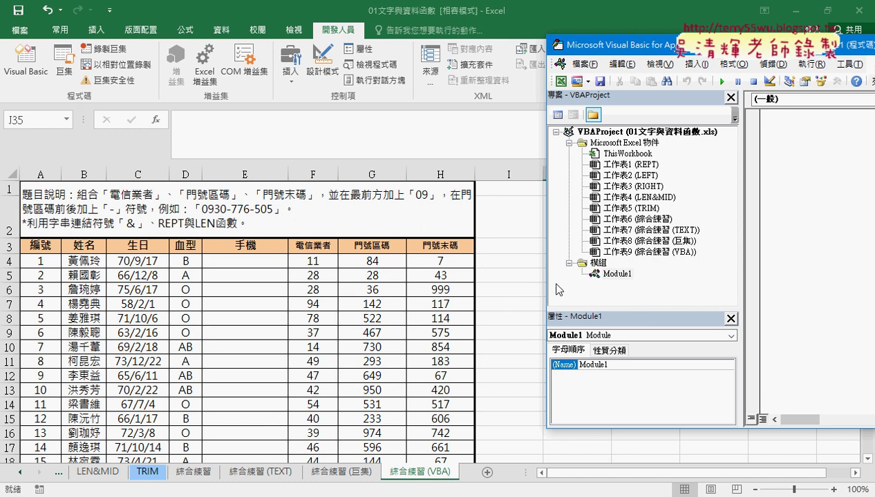
{"action": "left_click_drag", "start_coordinate": [649, 45], "coordinate": [304, 41]}
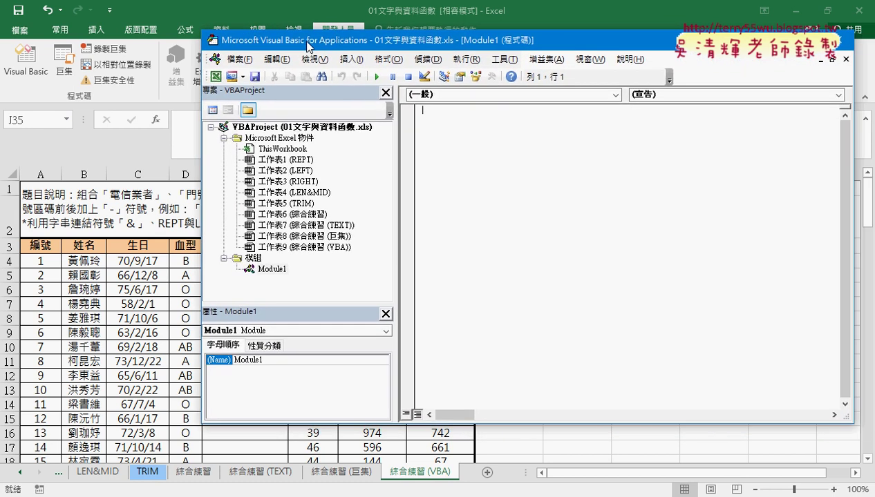
Add a Public Sub procedure named 門號 to Module1
{"action": "left_click", "coordinate": [351, 59]}
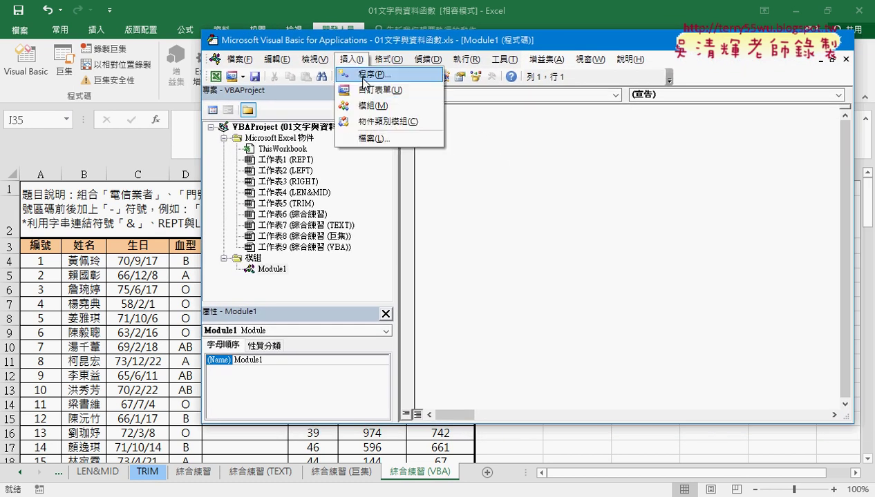
{"action": "left_click", "coordinate": [408, 72]}
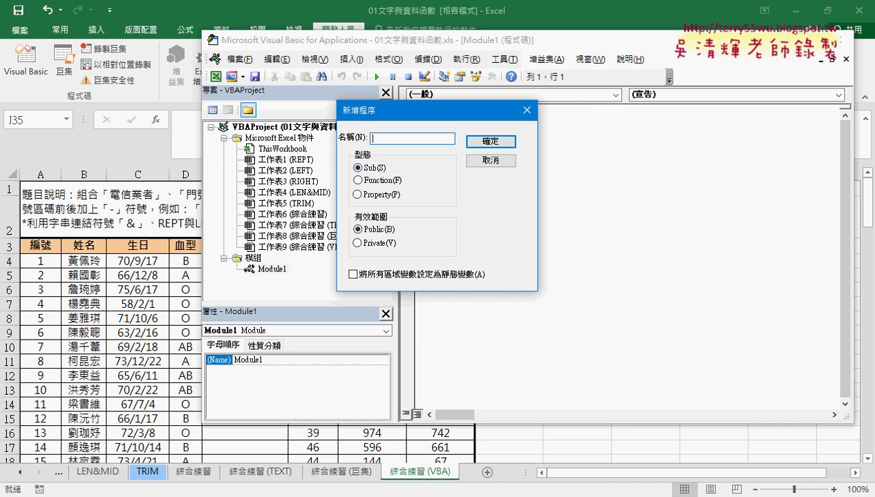
{"action": "type", "text": "們ㄏㄠ號"}
{"action": "key", "text": "Return"}
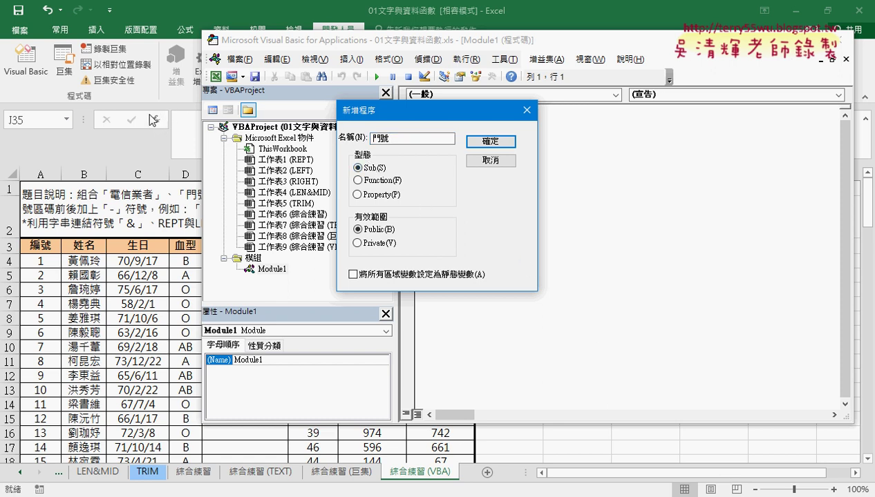
{"action": "left_click", "coordinate": [381, 182]}
{"action": "left_click", "coordinate": [373, 168]}
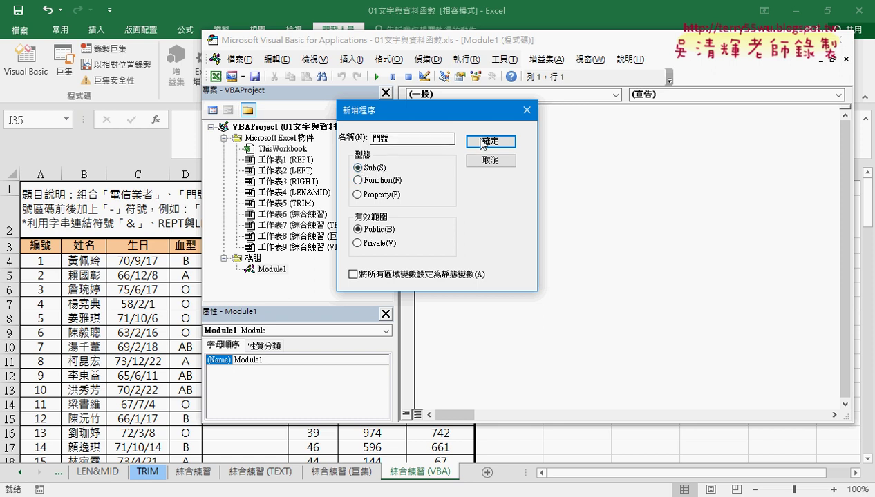
{"action": "left_click", "coordinate": [495, 143]}
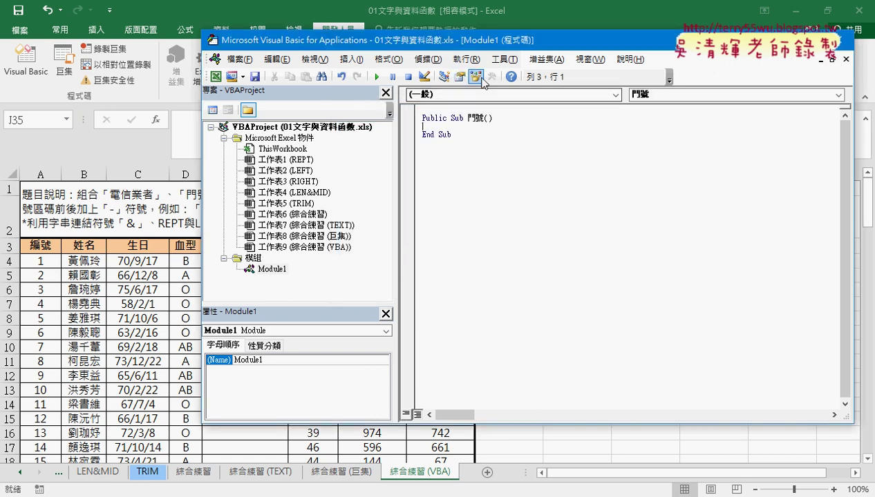
Raise the code font size to 12 in the Editor Format options
{"action": "left_click", "coordinate": [504, 59]}
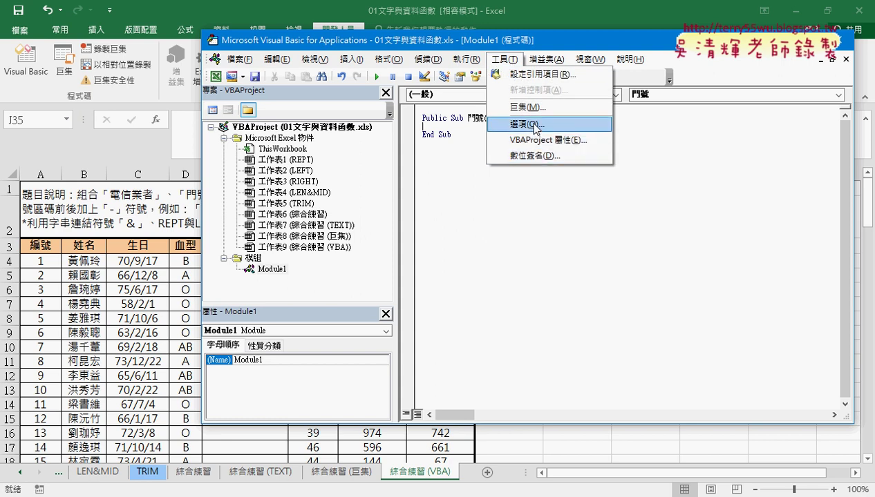
{"action": "left_click", "coordinate": [479, 130]}
{"action": "left_click", "coordinate": [362, 125]}
{"action": "left_click", "coordinate": [510, 187]}
{"action": "left_click", "coordinate": [487, 220]}
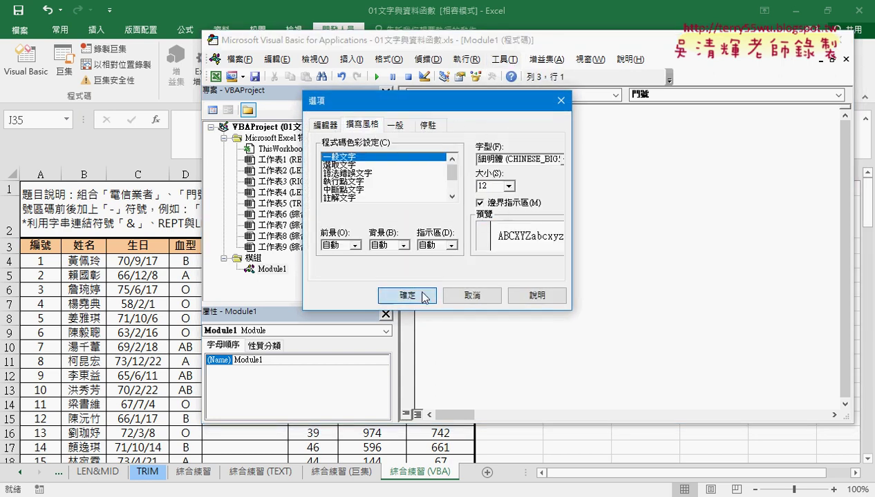
{"action": "left_click", "coordinate": [407, 295]}
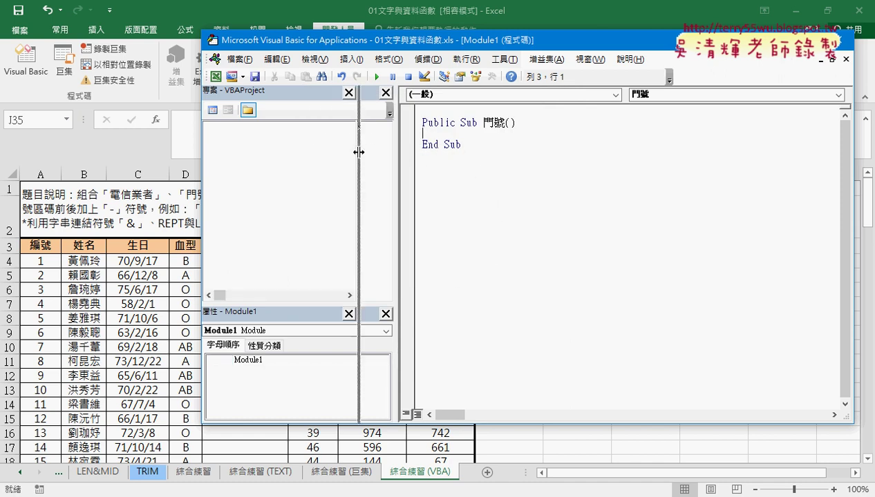
{"action": "left_click_drag", "start_coordinate": [396, 150], "coordinate": [357, 150]}
{"action": "left_click_drag", "start_coordinate": [429, 48], "coordinate": [574, 47]}
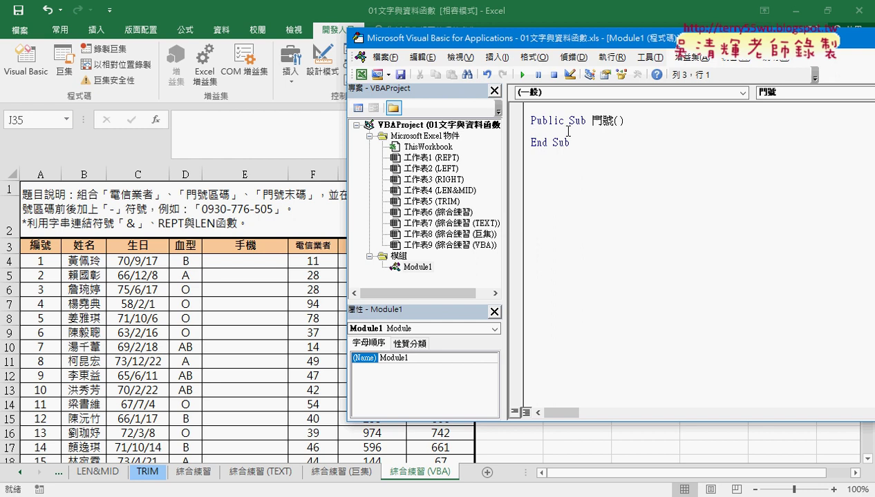
Write a For i = 4 To 103 … Next loop inside the 門號 procedure
{"action": "key", "text": "Tab"}
{"action": "type", "text": "for i="}
{"action": "type", "text": "4 to "}
{"action": "type", "text": "104"}
{"action": "key", "text": "BackSpace"}
{"action": "type", "text": "3"}
{"action": "key", "text": "Return"}
{"action": "type", "text": "next"}
{"action": "key", "text": "Up"}
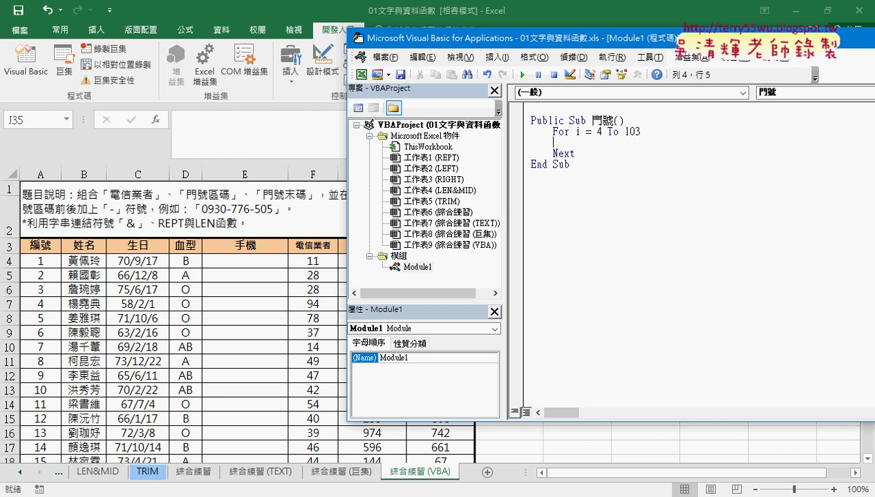
Begin the loop body with cells(i,"C")= and move the editor down to reveal the sheet headers
{"action": "key", "text": "Tab"}
{"action": "type", "text": "cell"}
{"action": "type", "text": "s("}
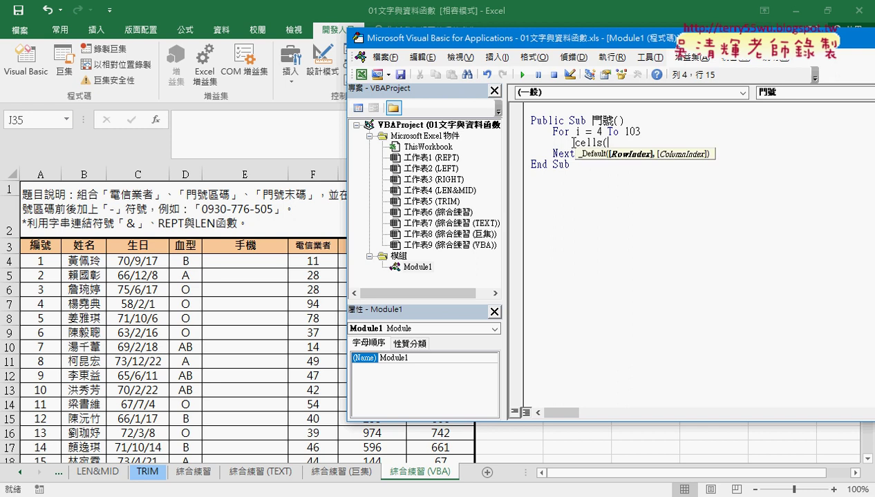
{"action": "type", "text": "4"}
{"action": "key", "text": "BackSpace"}
{"action": "type", "text": "i"}
{"action": "type", "text": ","}
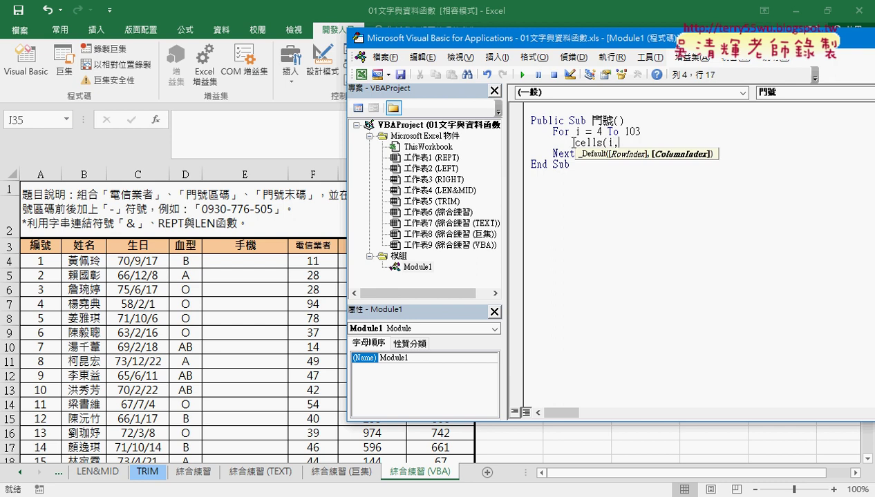
{"action": "type", "text": "\""}
{"action": "key", "text": "BackSpace"}
{"action": "type", "text": "3"}
{"action": "key", "text": "BackSpace"}
{"action": "type", "text": "\"C\""}
{"action": "type", "text": ")"}
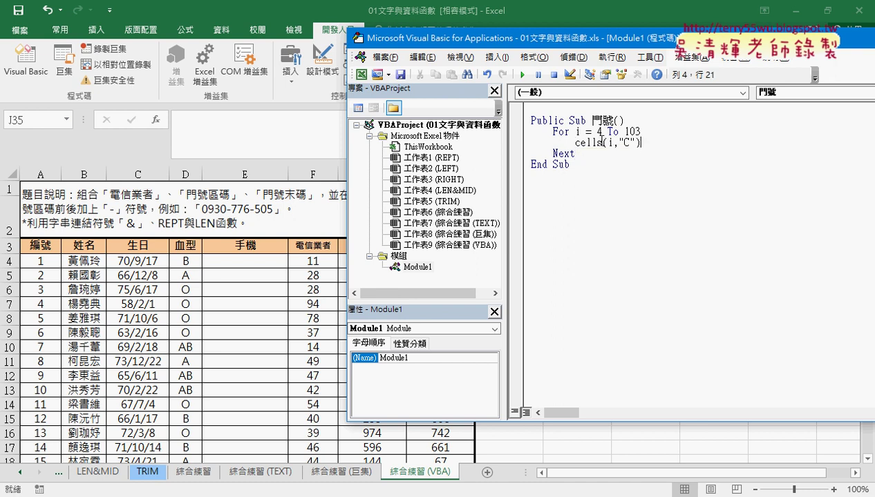
{"action": "type", "text": "="}
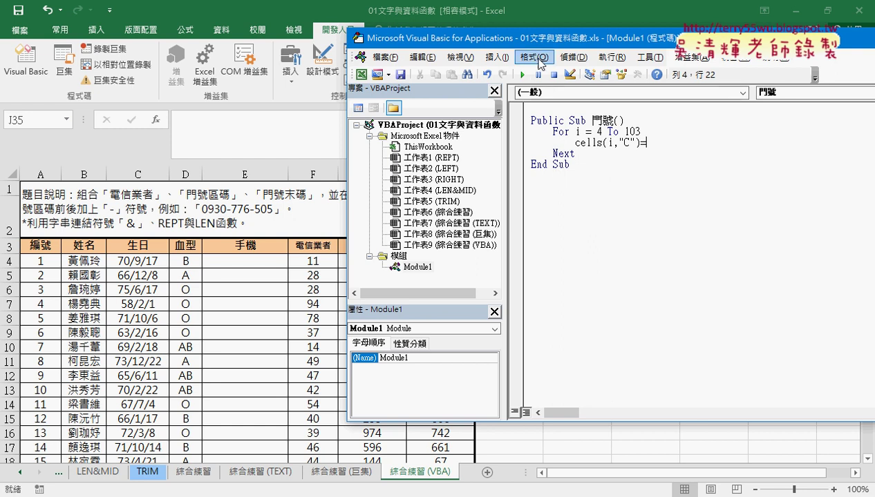
{"action": "left_click_drag", "start_coordinate": [535, 33], "coordinate": [485, 286]}
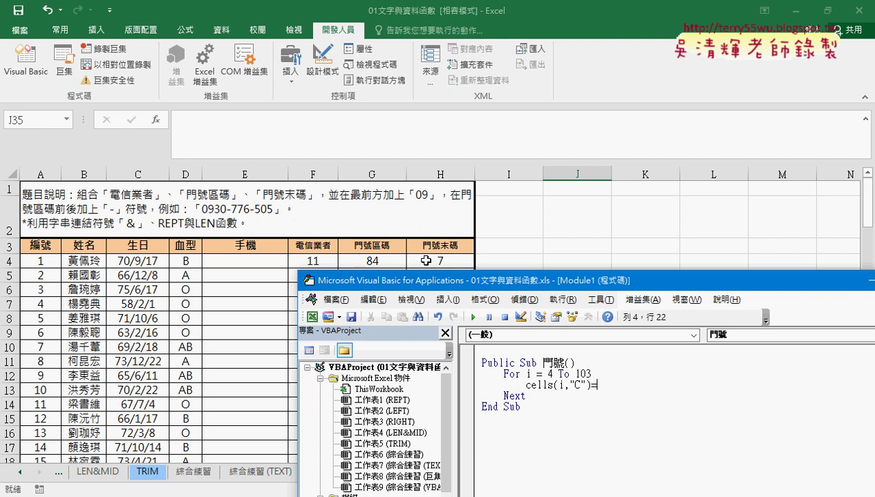
Complete the line Cells(i,"C") = "09" & Cells(i,"F") & "-" and run 門號 to fill column C
{"action": "type", "text": "\"09\" "}
{"action": "type", "text": "&"}
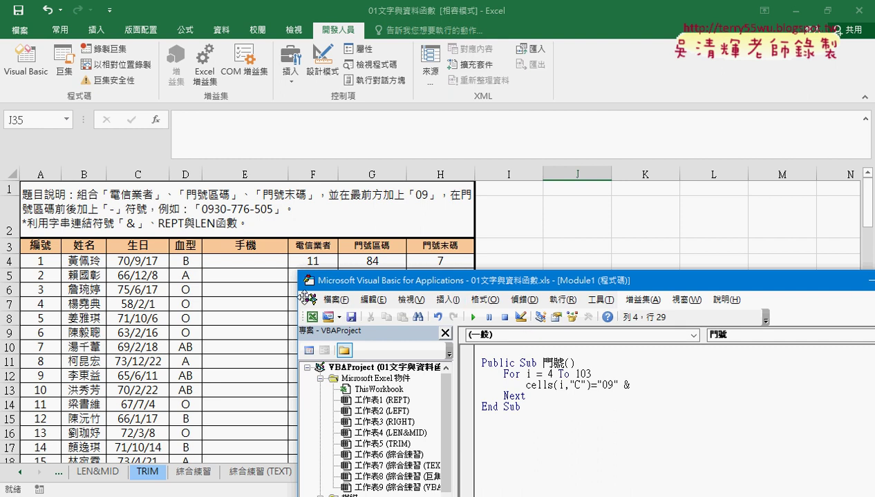
{"action": "mouse_move", "coordinate": [525, 385]}
{"action": "left_mouse_down"}
{"action": "mouse_move", "coordinate": [693, 381]}
{"action": "mouse_move", "coordinate": [685, 384]}
{"action": "left_mouse_up"}
{"action": "type", "text": "F"}
{"action": "left_click", "coordinate": [720, 384]}
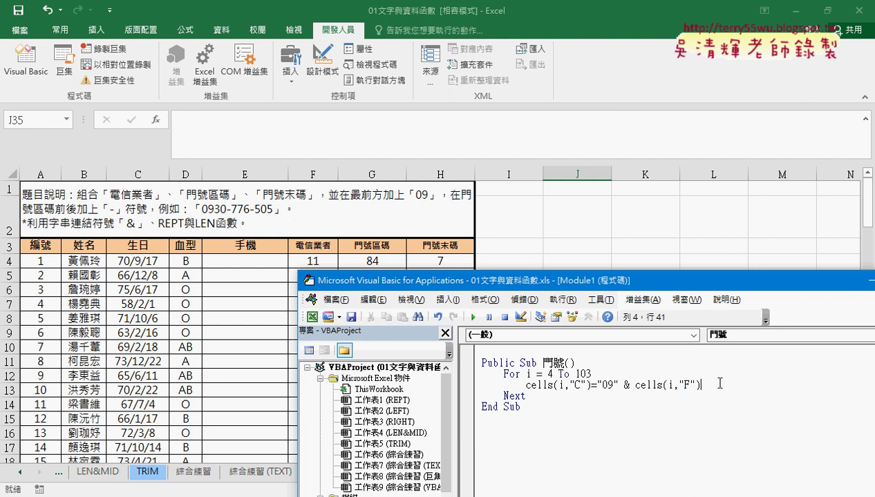
{"action": "type", "text": " &"}
{"action": "type", "text": " \"-\""}
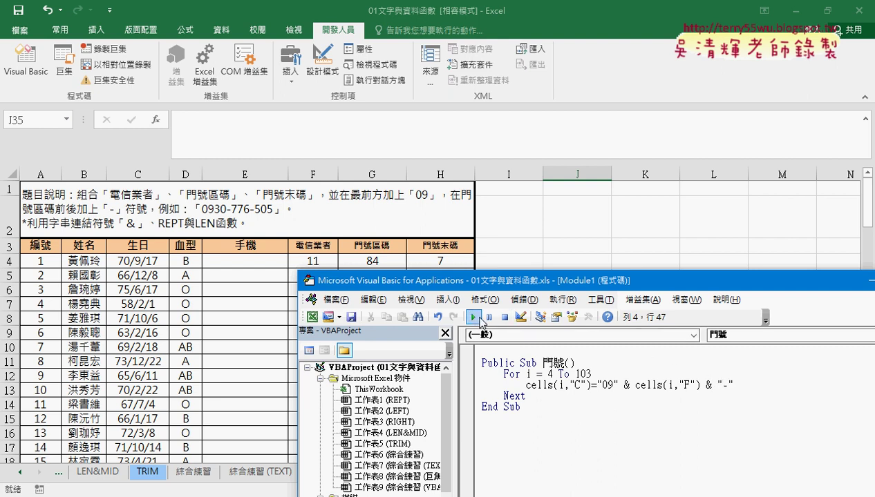
{"action": "left_click", "coordinate": [474, 319]}
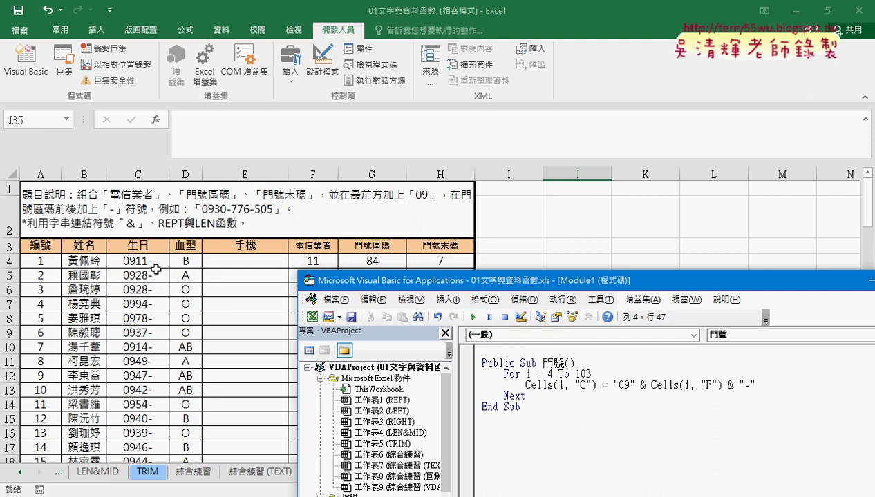
Change the macro's target column letter from C to E
{"action": "left_click", "coordinate": [583, 385]}
{"action": "double_click", "coordinate": [584, 384]}
{"action": "type", "text": "E"}
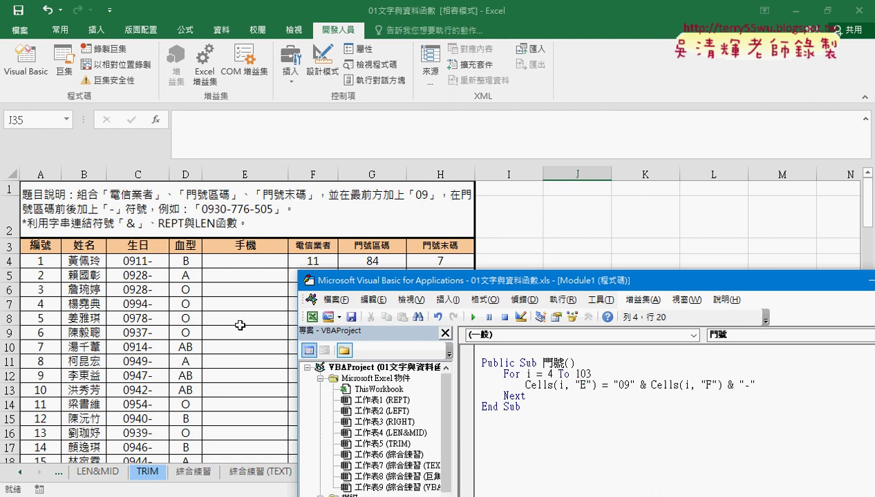
Copy the original birth dates C4:C103 from 綜合練習 (TEXT) into column C of 綜合練習 (VBA)
{"action": "left_click", "coordinate": [255, 473]}
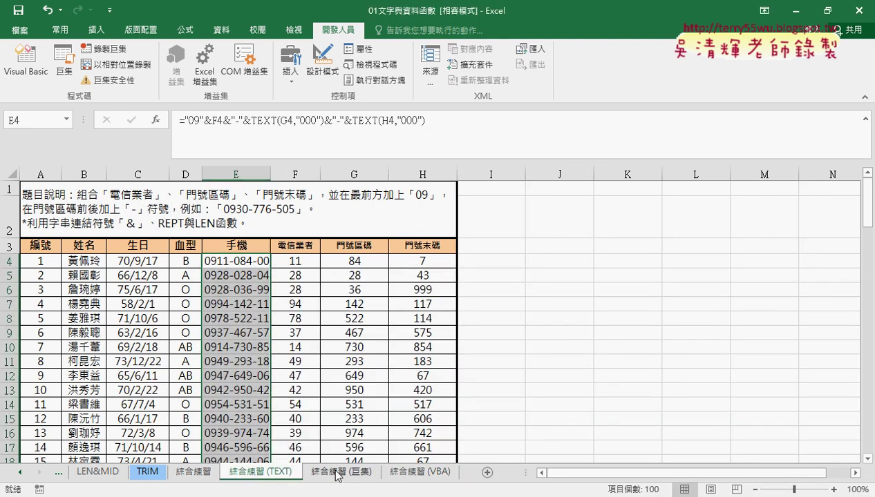
{"action": "left_click", "coordinate": [338, 473]}
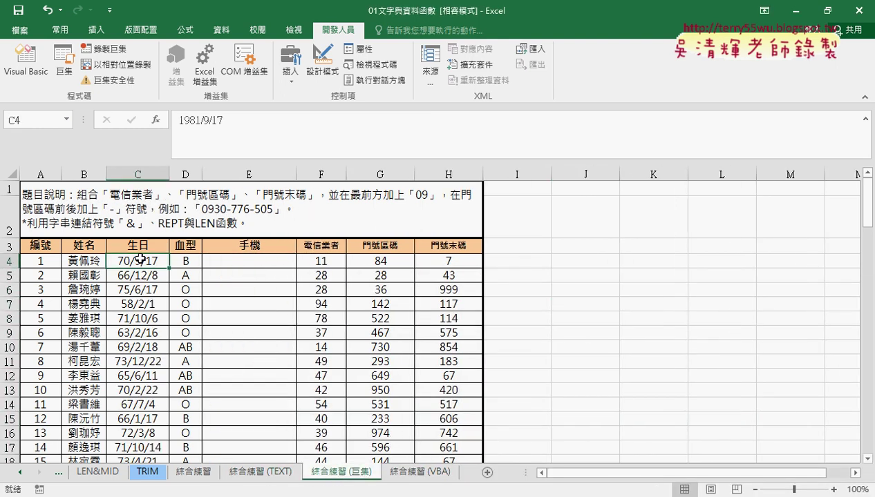
{"action": "key", "text": "ctrl+shift+Down"}
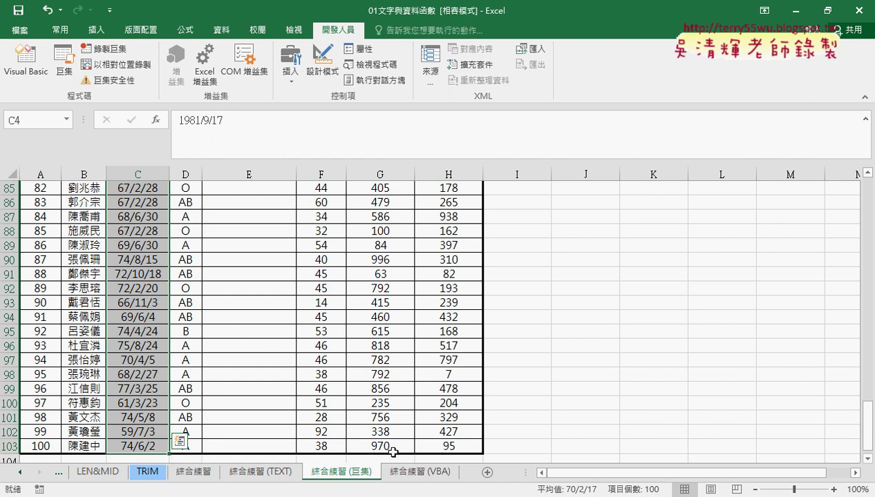
{"action": "left_click", "coordinate": [418, 472]}
{"action": "left_click", "coordinate": [153, 261]}
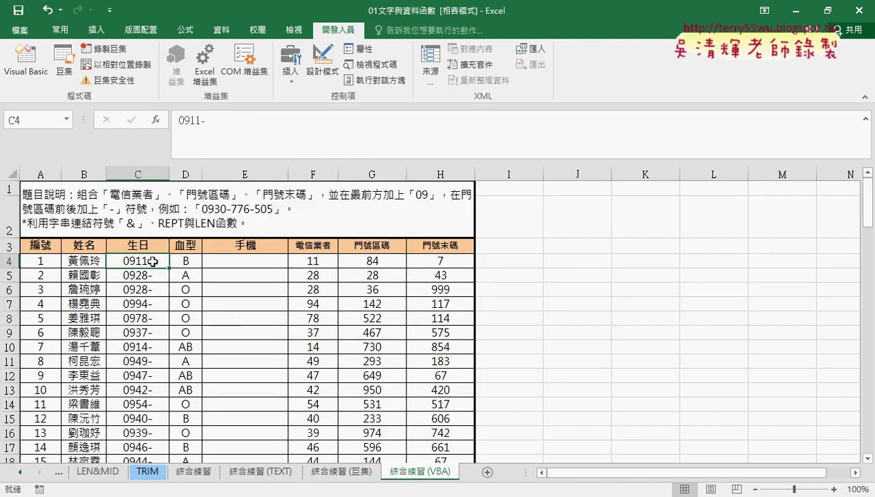
{"action": "key", "text": "ctrl+shift"}
{"action": "left_click", "coordinate": [280, 474]}
{"action": "left_click", "coordinate": [149, 263]}
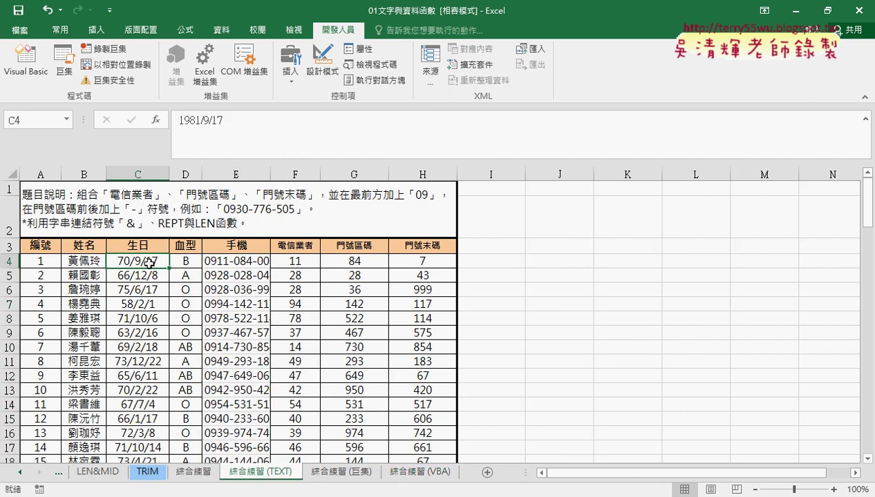
{"action": "key", "text": "ctrl+shift+Down"}
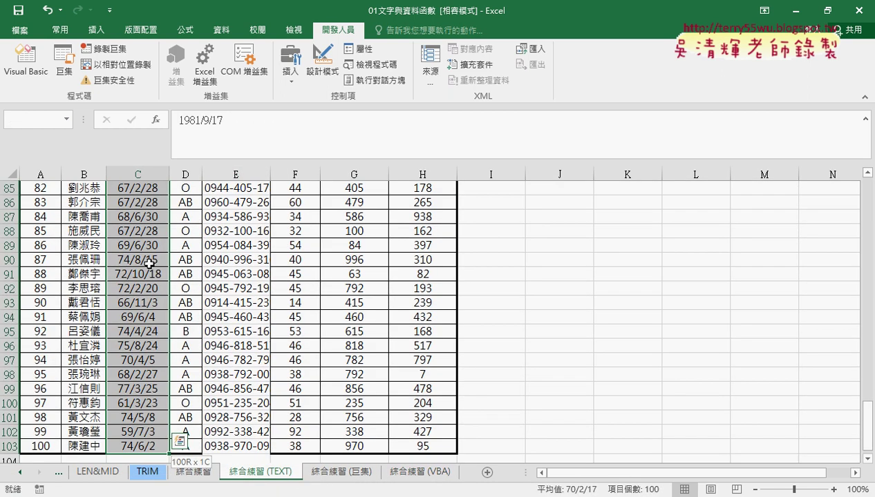
{"action": "key", "text": "ctrl+c"}
{"action": "left_click", "coordinate": [418, 472]}
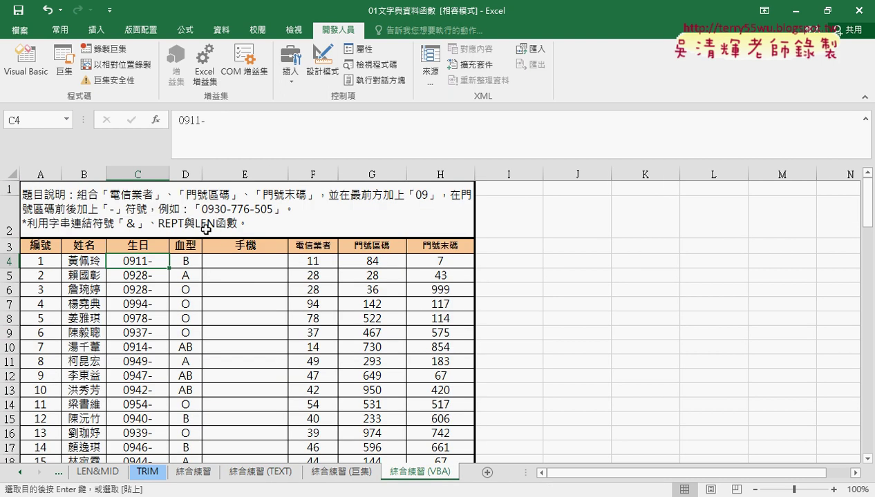
{"action": "key", "text": "ctrl+v"}
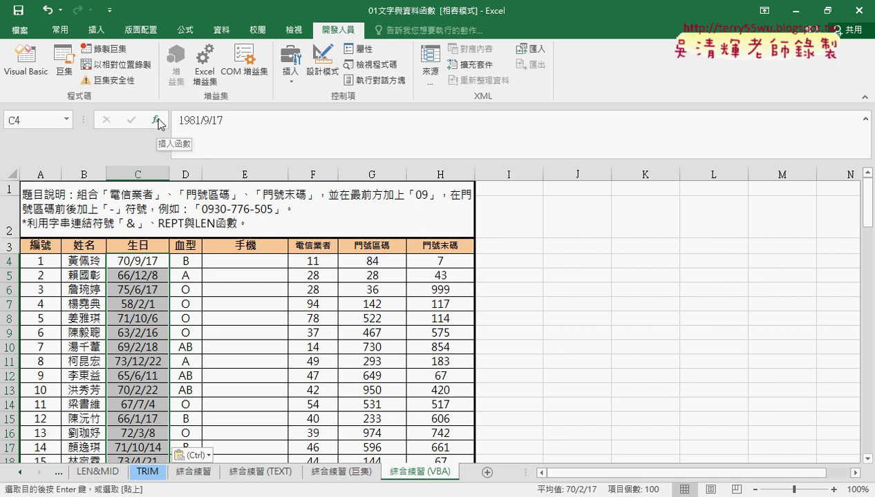
Open the VBA editor with Alt+F11 and place the caret in the 門號 code line
{"action": "key", "text": "alt+F11"}
{"action": "left_click_drag", "start_coordinate": [372, 51], "coordinate": [427, 289]}
{"action": "left_click", "coordinate": [354, 378]}
Highlight the Cells(i, "F"), "-" and Format parts, then prefix the first Format with vba
{"action": "left_click", "coordinate": [402, 378]}
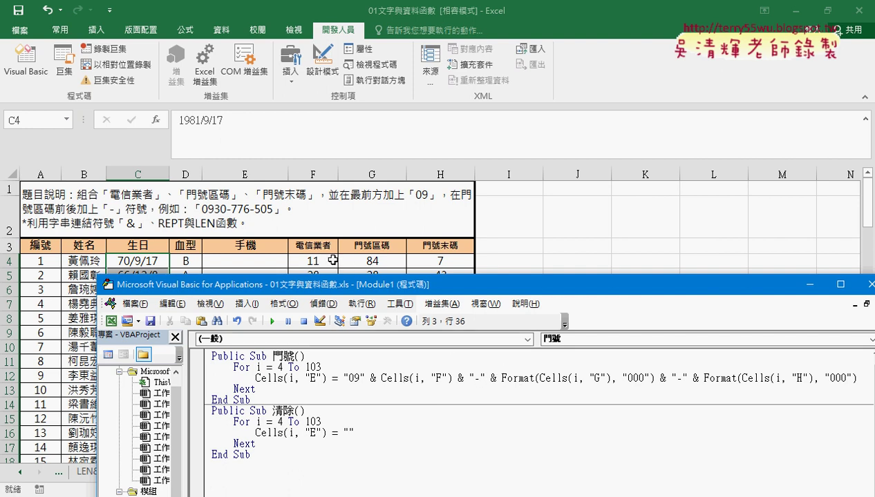
{"action": "left_click_drag", "start_coordinate": [452, 379], "coordinate": [380, 379]}
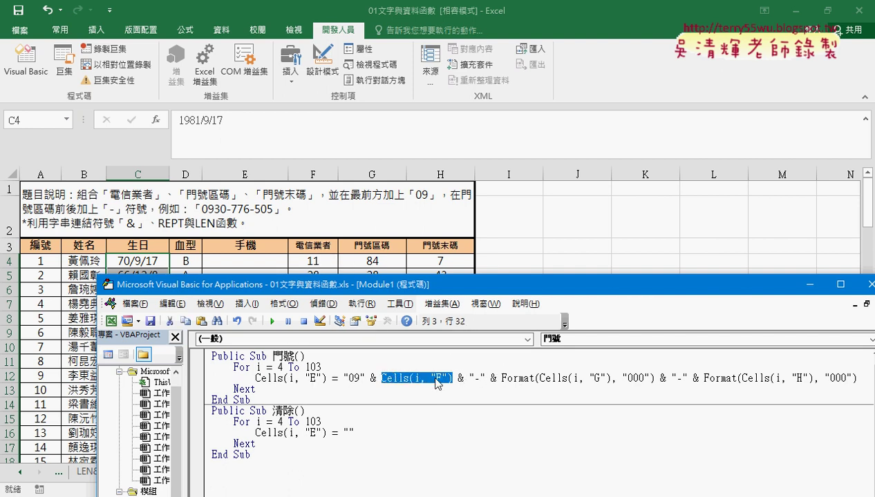
{"action": "left_click", "coordinate": [469, 379]}
{"action": "left_click_drag", "start_coordinate": [470, 379], "coordinate": [486, 378]}
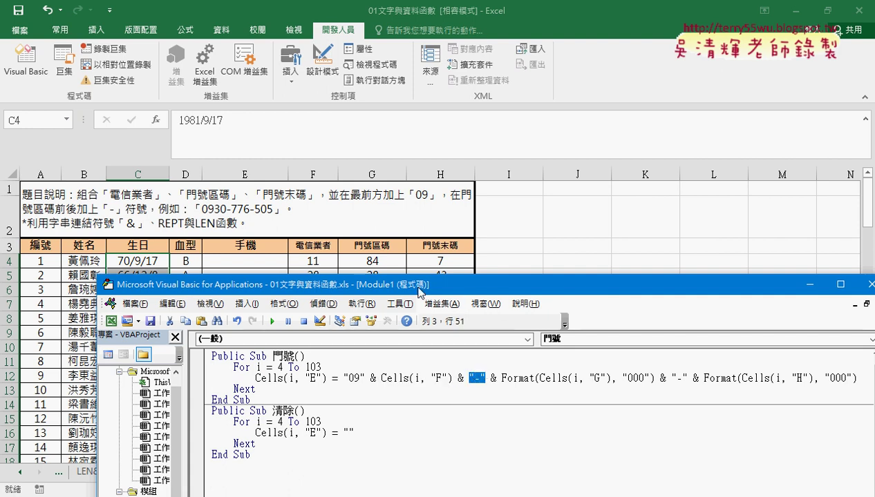
{"action": "left_click", "coordinate": [541, 379]}
{"action": "left_click_drag", "start_coordinate": [541, 380], "coordinate": [503, 380]}
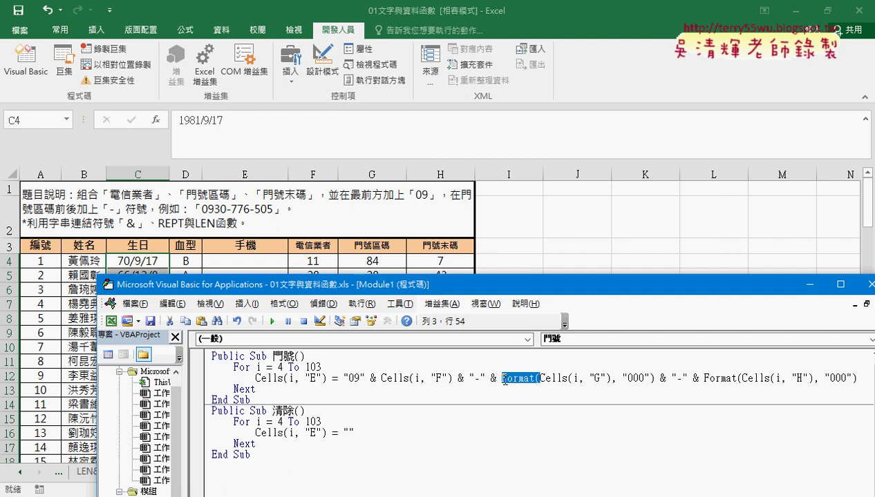
{"action": "left_click", "coordinate": [502, 377]}
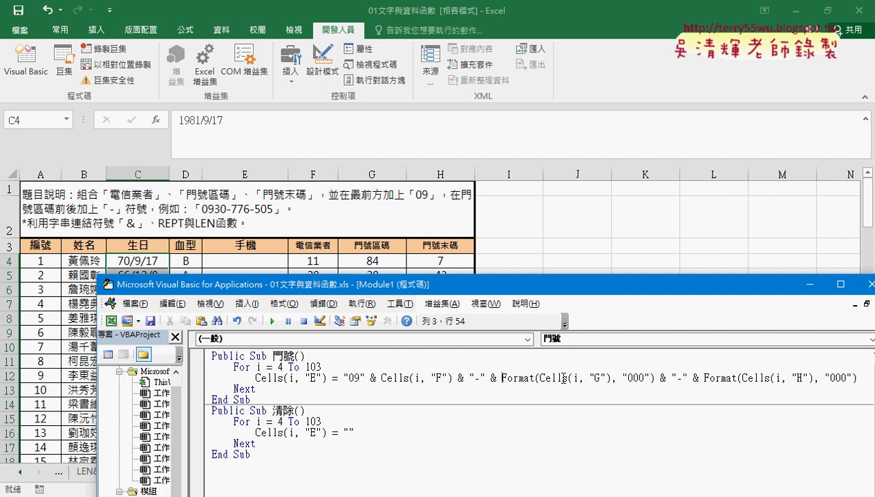
{"action": "type", "text": "vba."}
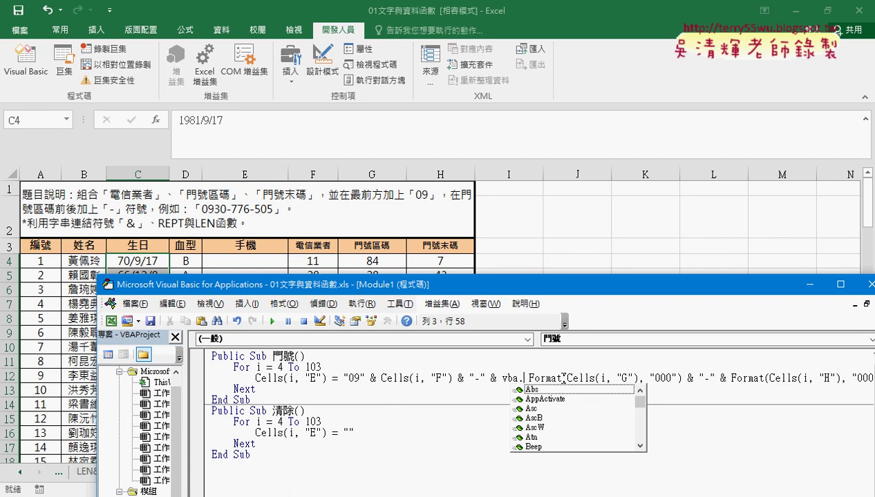
Replace the old Format expressions at the line's end with a new vba.Format( call
{"action": "key", "text": "Delete"}
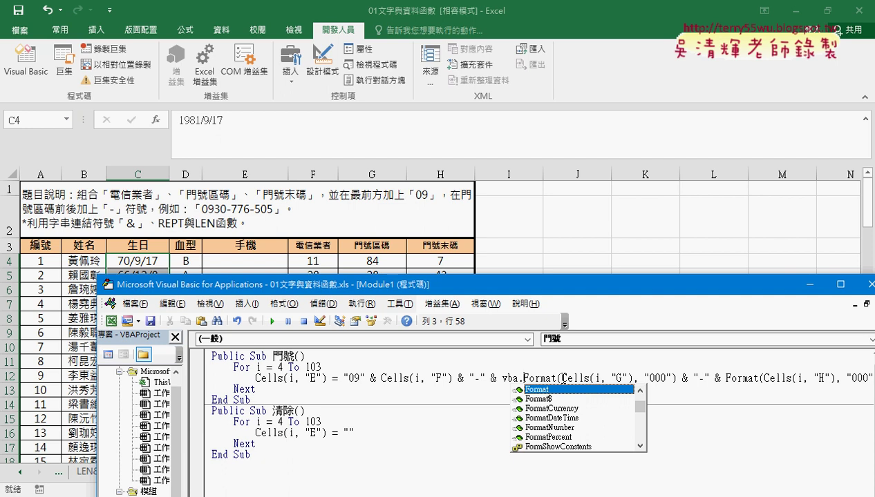
{"action": "key", "text": "shift+End"}
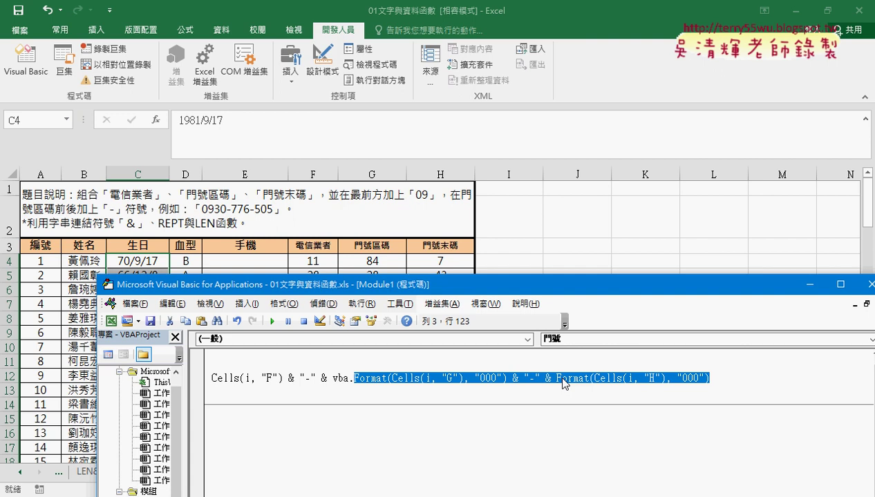
{"action": "key", "text": "BackSpace"}
{"action": "key", "text": "BackSpace"}
{"action": "key", "text": "BackSpace"}
{"action": "key", "text": "BackSpace"}
{"action": "key", "text": "BackSpace"}
{"action": "type", "text": "vba"}
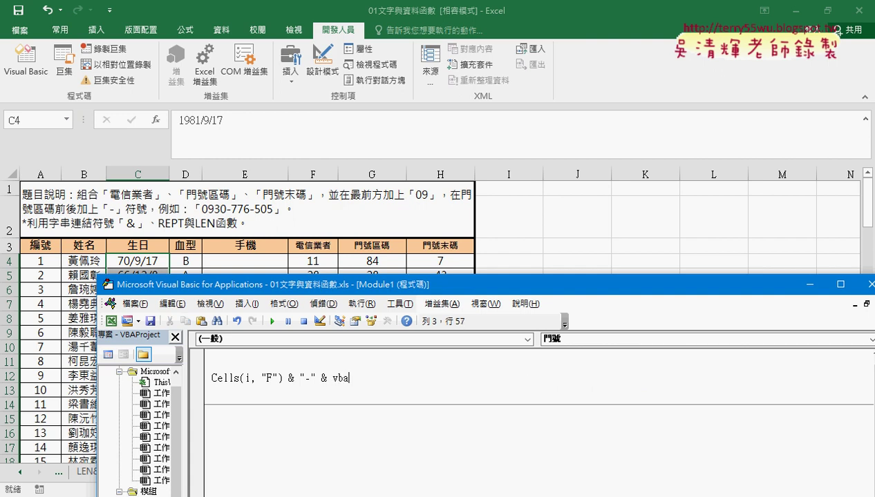
{"action": "type", "text": ".f"}
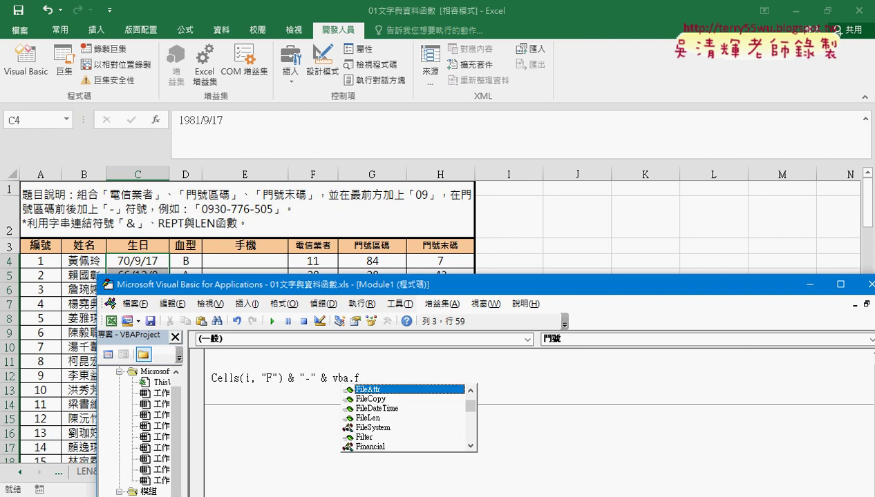
{"action": "type", "text": "o"}
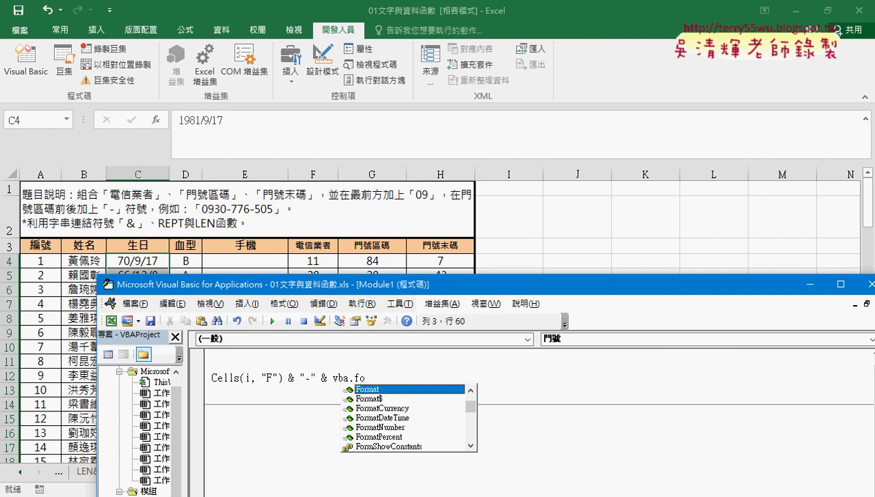
{"action": "double_click", "coordinate": [382, 390]}
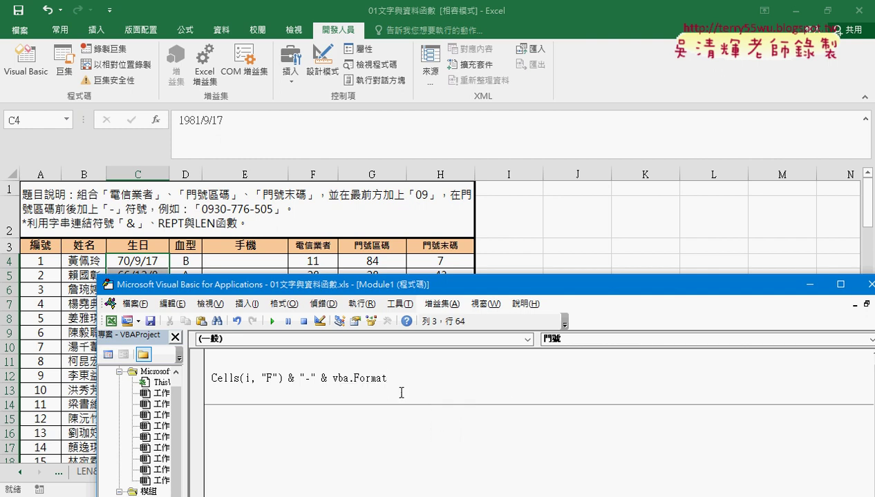
{"action": "type", "text": "("}
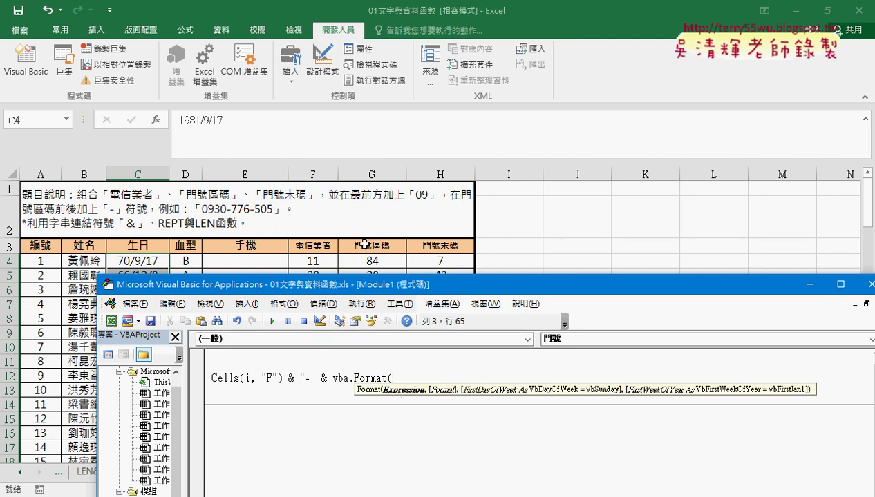
Complete the call as vba.Format(Cells(i, "G"),"000") by copying the F reference and changing it to G
{"action": "left_click_drag", "start_coordinate": [284, 379], "coordinate": [212, 379]}
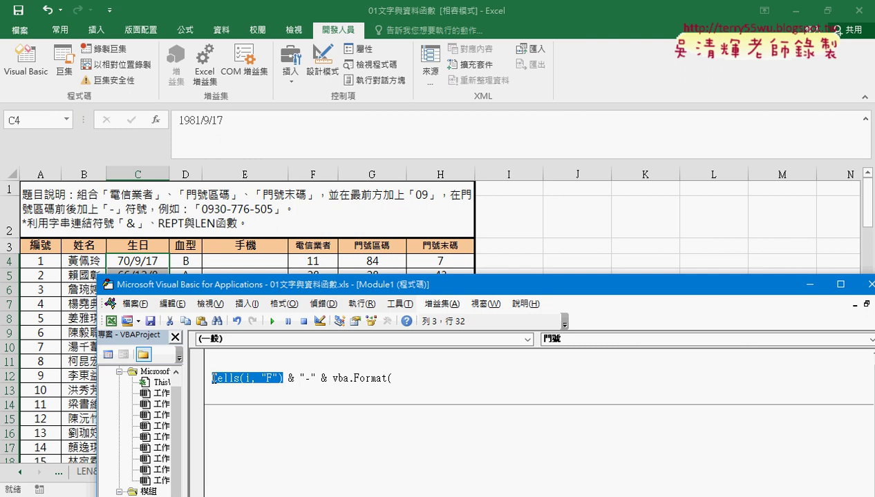
{"action": "left_click_drag", "start_coordinate": [295, 378], "coordinate": [398, 378]}
{"action": "double_click", "coordinate": [451, 379]}
{"action": "type", "text": "G"}
{"action": "left_click", "coordinate": [480, 374]}
{"action": "type", "text": ",\"000\")"}
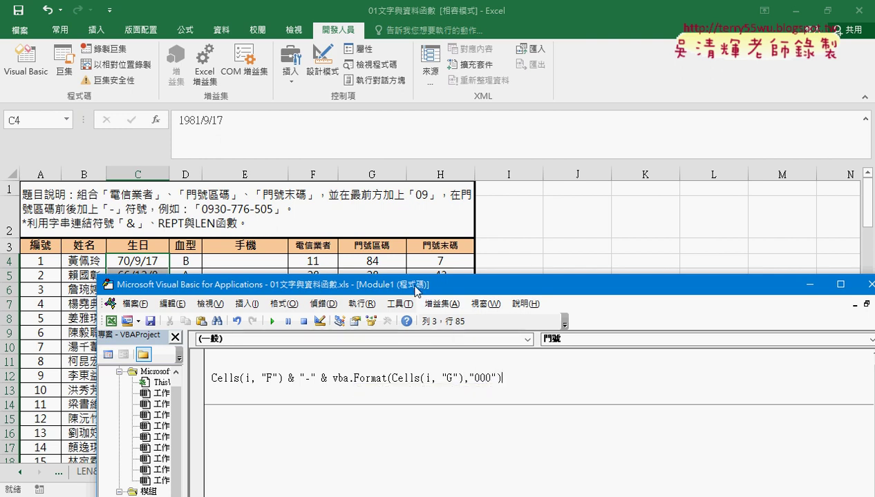
{"action": "left_click_drag", "start_coordinate": [417, 290], "coordinate": [619, 138]}
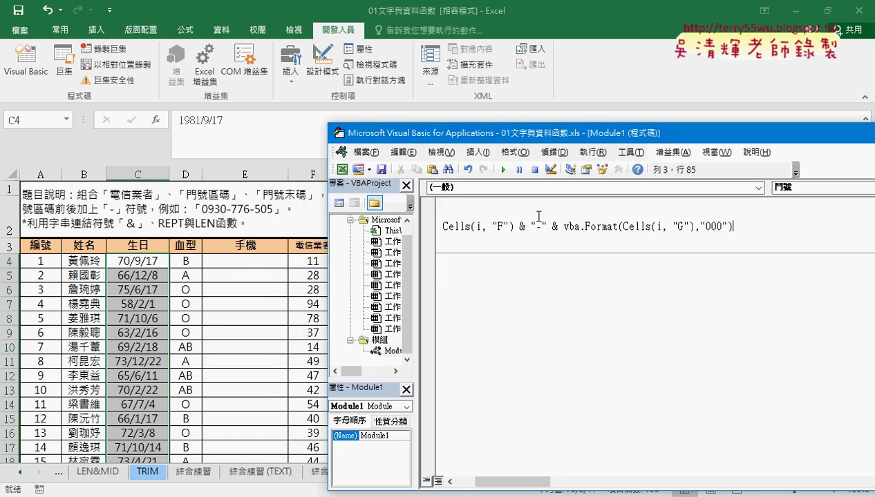
Run the 門號 macro to fill column E with numbers like 0911-084
{"action": "left_click", "coordinate": [522, 226]}
{"action": "key", "text": "shift+Home"}
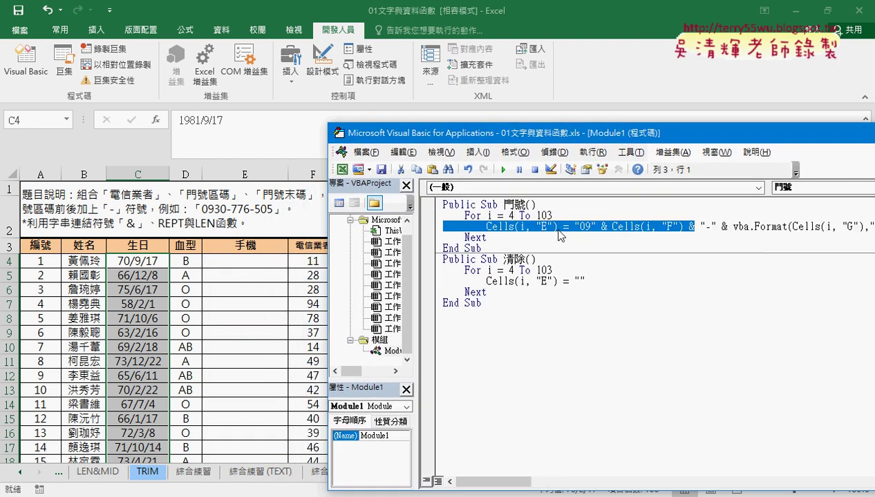
{"action": "left_click", "coordinate": [558, 230]}
{"action": "left_click", "coordinate": [503, 170]}
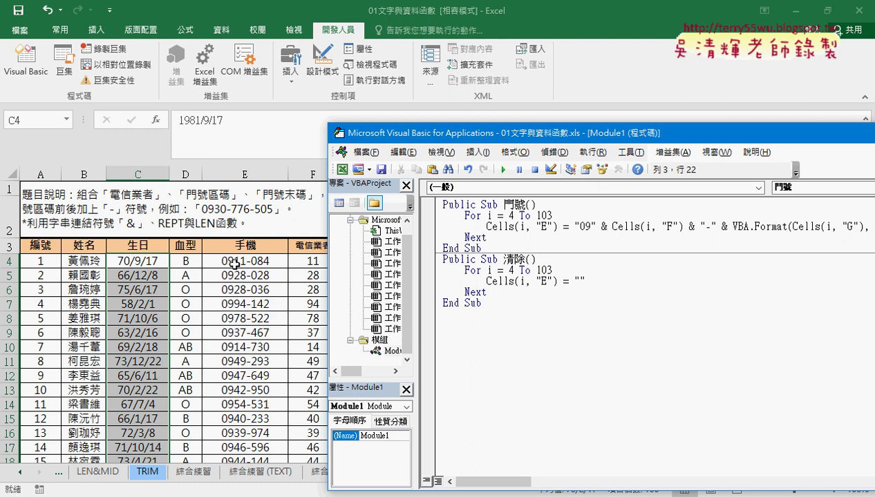
{"action": "mouse_move", "coordinate": [417, 136]}
{"action": "left_mouse_down"}
{"action": "mouse_move", "coordinate": [411, 278]}
{"action": "mouse_move", "coordinate": [179, 80]}
{"action": "left_mouse_up"}
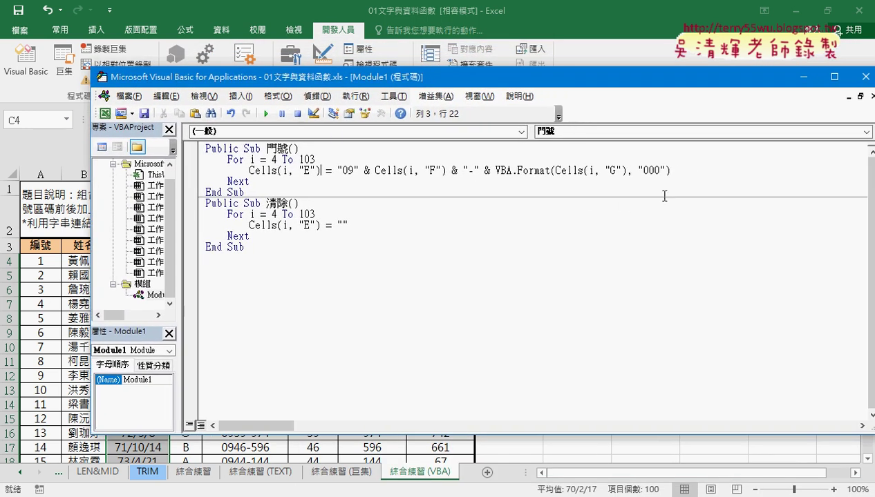
Append a copy of & "-" & VBA.Format(Cells(i, "G"), "000") to the end of line 3
{"action": "left_click_drag", "start_coordinate": [670, 170], "coordinate": [449, 171]}
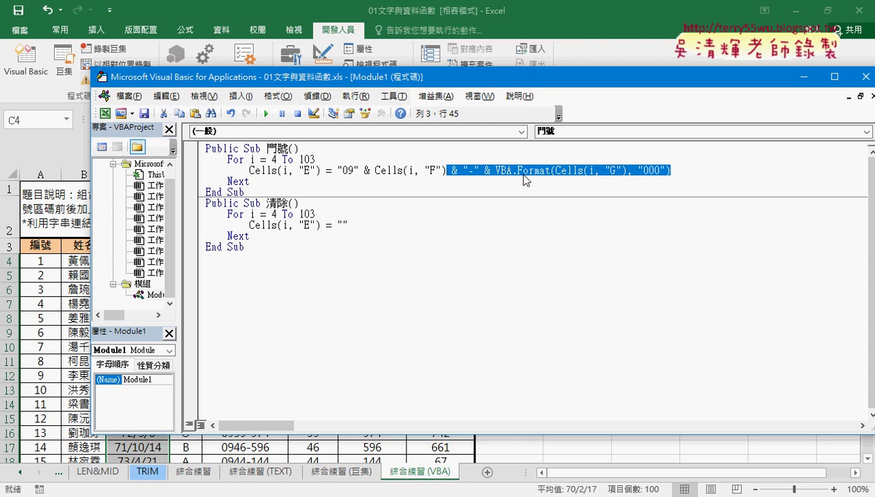
{"action": "left_click", "coordinate": [684, 175]}
{"action": "key", "text": "ctrl+v"}
{"action": "double_click", "coordinate": [486, 170]}
{"action": "left_click_drag", "start_coordinate": [489, 169], "coordinate": [494, 168]}
{"action": "left_click_drag", "start_coordinate": [473, 79], "coordinate": [706, 81]}
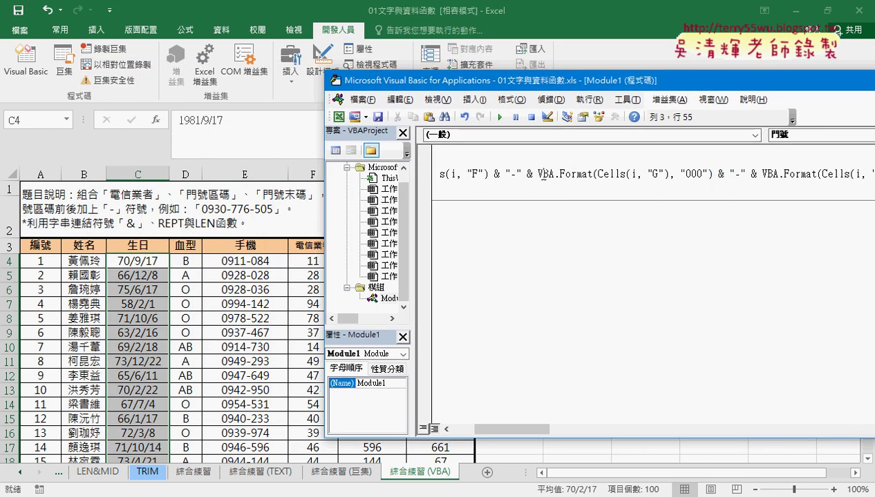
{"action": "left_click_drag", "start_coordinate": [541, 173], "coordinate": [449, 179]}
{"action": "left_click", "coordinate": [478, 164]}
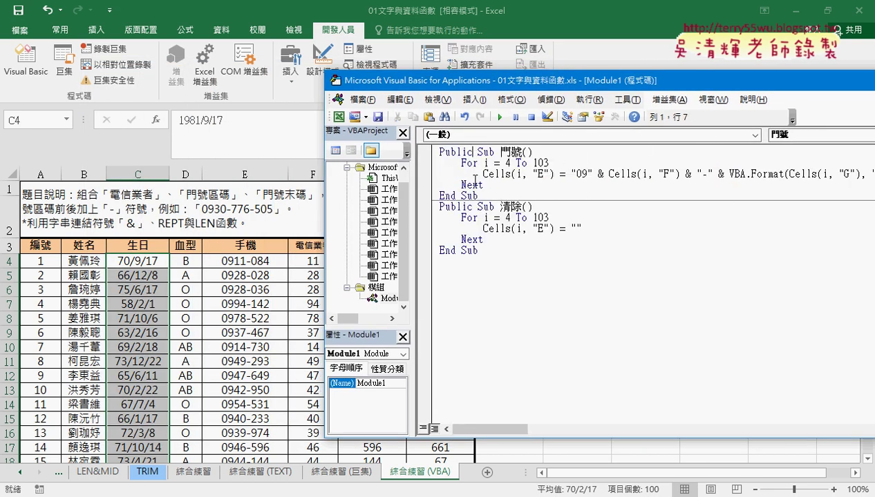
{"action": "left_click", "coordinate": [500, 118]}
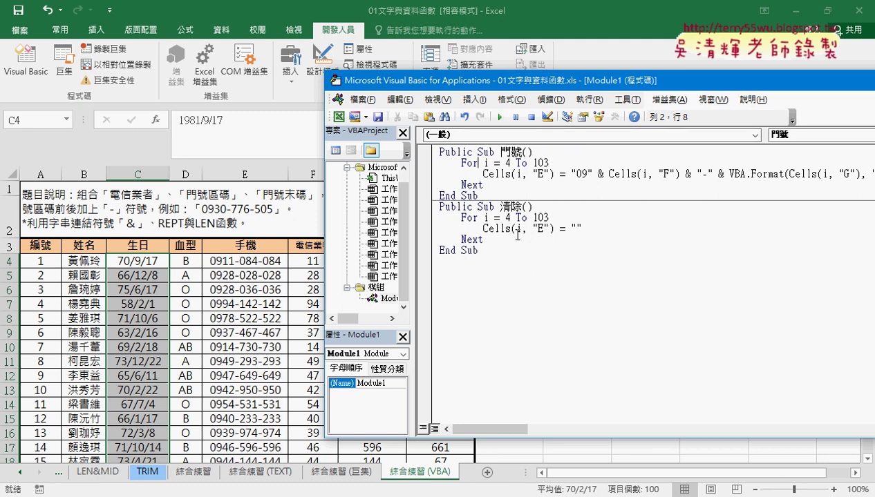
{"action": "left_click", "coordinate": [566, 174]}
{"action": "left_click", "coordinate": [585, 228]}
{"action": "left_click", "coordinate": [523, 229]}
{"action": "left_click_drag", "start_coordinate": [479, 196], "coordinate": [440, 152]}
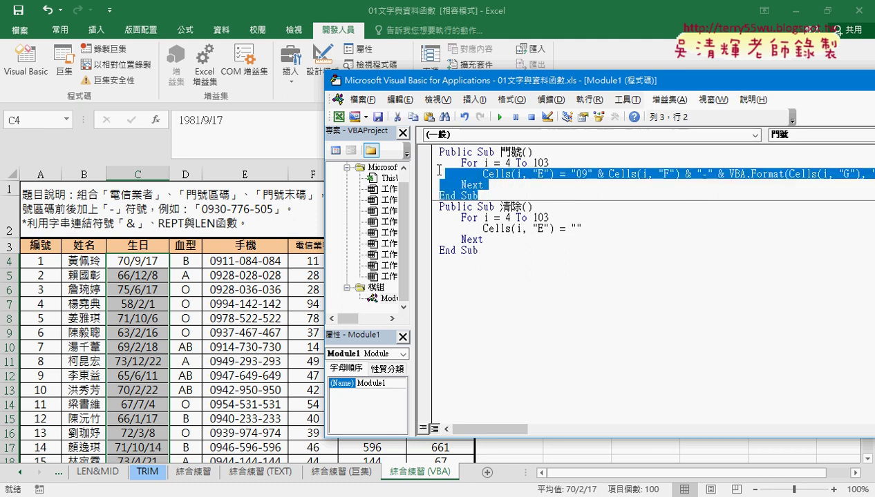
{"action": "left_click_drag", "start_coordinate": [483, 250], "coordinate": [430, 206]}
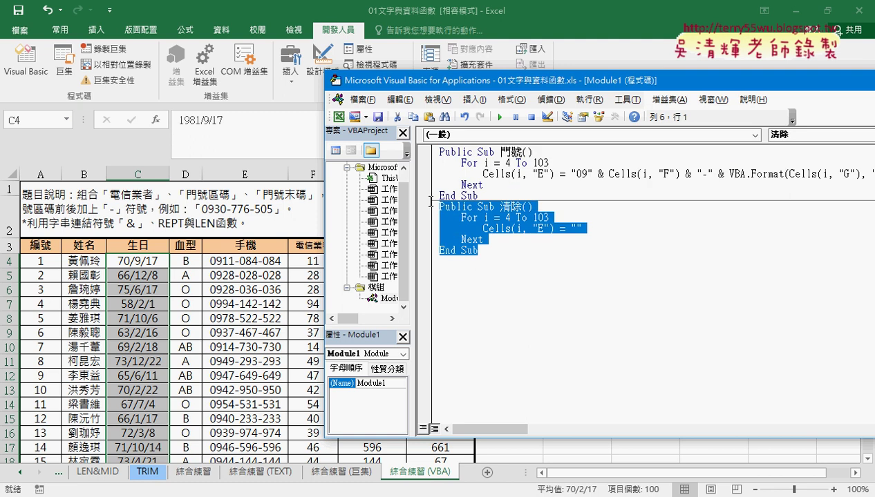
{"action": "left_click", "coordinate": [578, 220]}
{"action": "left_click", "coordinate": [583, 229]}
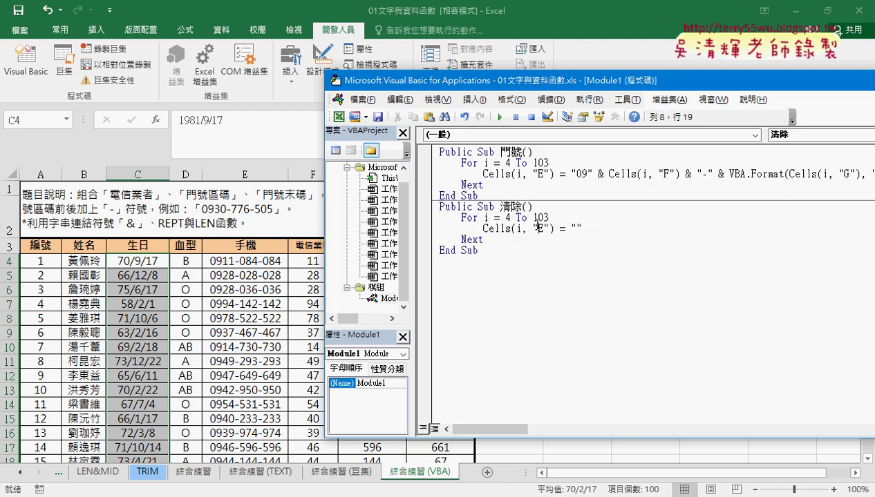
{"action": "left_click", "coordinate": [503, 119]}
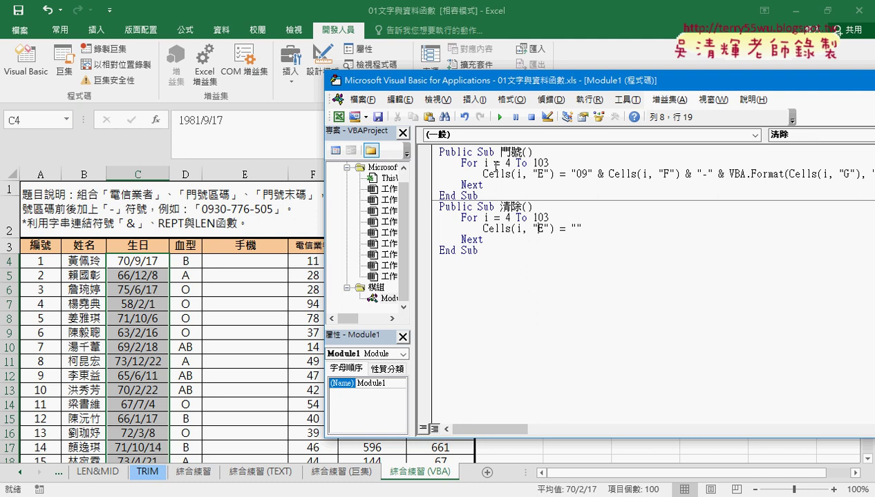
Add a button near J3 labelled 門號, assigned to the 門號 macro, and test it
{"action": "left_click", "coordinate": [633, 29]}
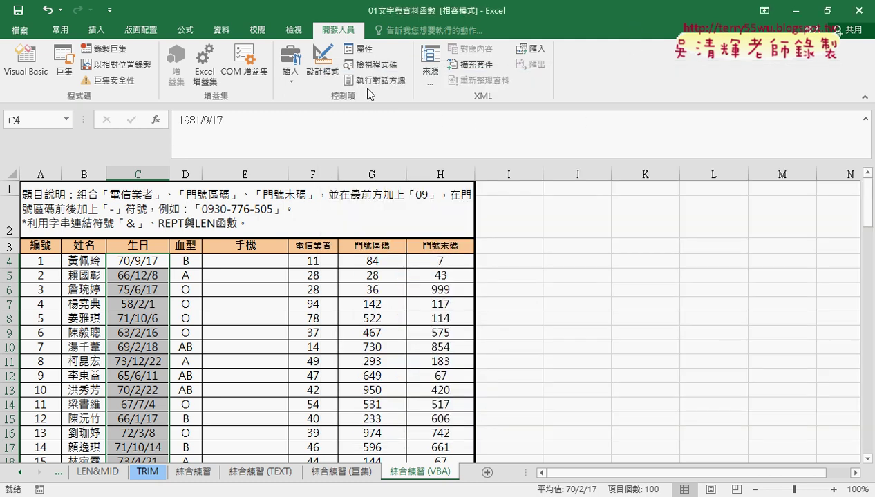
{"action": "left_click", "coordinate": [290, 66]}
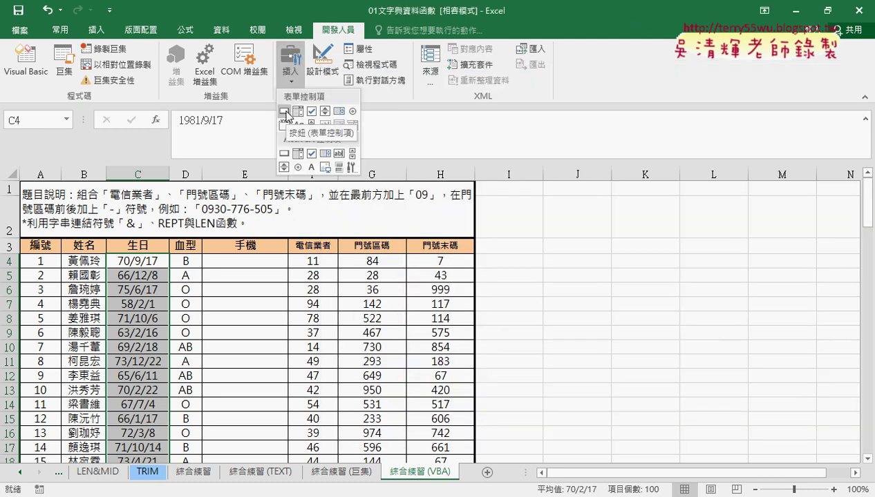
{"action": "left_click", "coordinate": [286, 114]}
{"action": "left_click_drag", "start_coordinate": [515, 242], "coordinate": [606, 270]}
{"action": "left_click", "coordinate": [319, 159]}
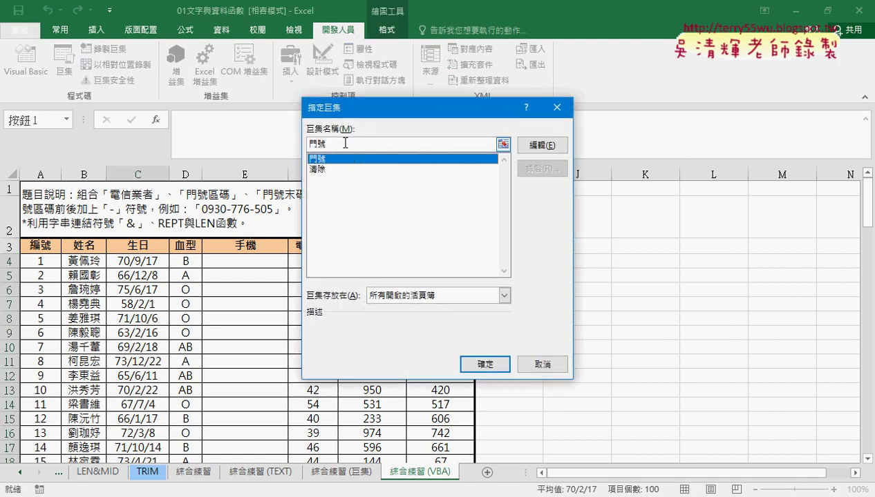
{"action": "left_click", "coordinate": [486, 364]}
{"action": "left_click", "coordinate": [550, 252]}
{"action": "key", "text": "Delete"}
{"action": "key", "text": "Delete"}
{"action": "key", "text": "Delete"}
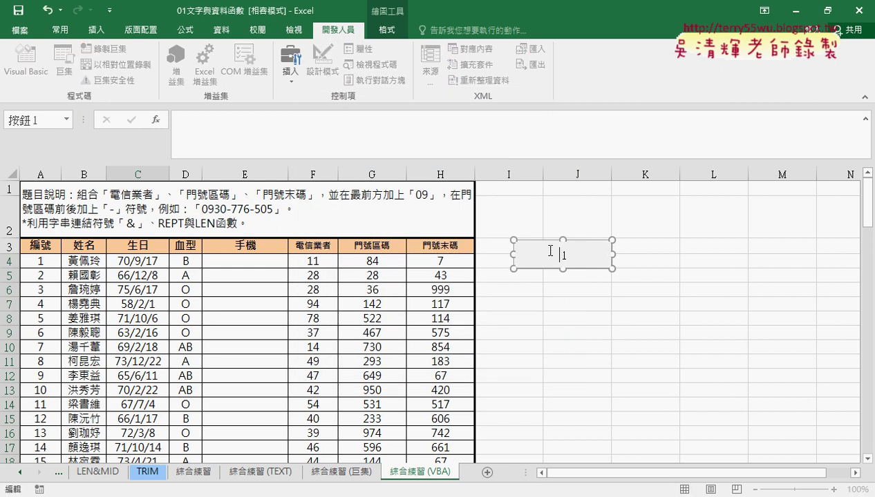
{"action": "type", "text": "門號"}
{"action": "left_click", "coordinate": [567, 293]}
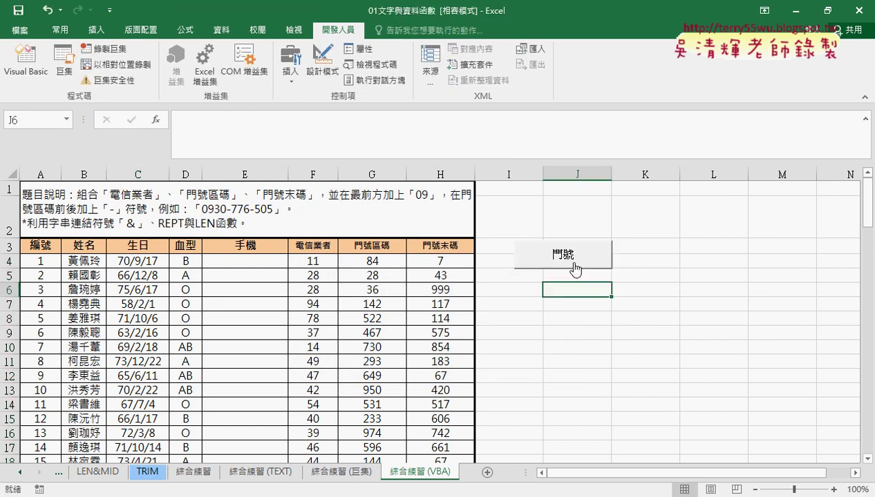
{"action": "left_click", "coordinate": [575, 268]}
Paste a copy of the button just below and assign it the 清除 macro
{"action": "right_click", "coordinate": [573, 256]}
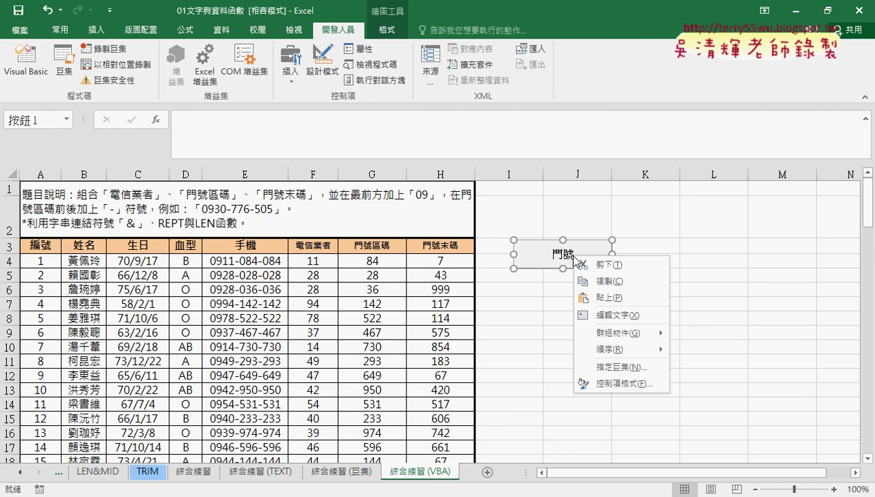
{"action": "left_click", "coordinate": [595, 282]}
{"action": "left_click", "coordinate": [515, 286]}
{"action": "key", "text": "ctrl+v"}
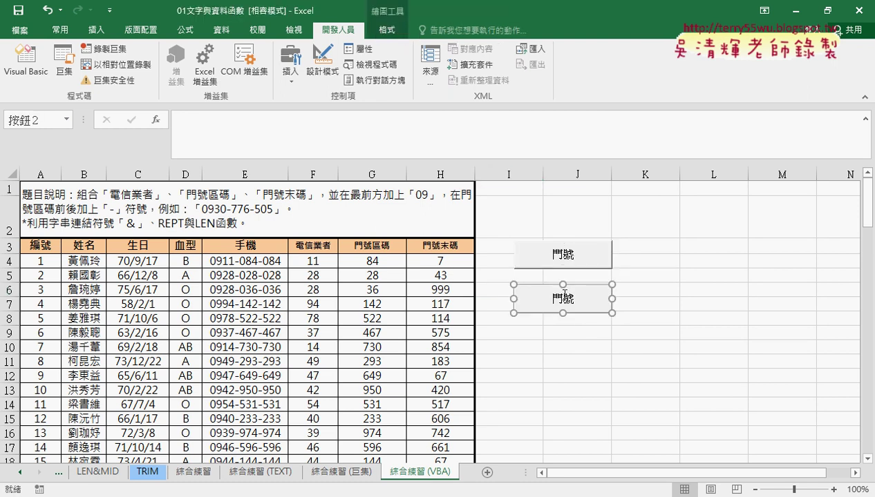
{"action": "left_click_drag", "start_coordinate": [567, 289], "coordinate": [567, 278]}
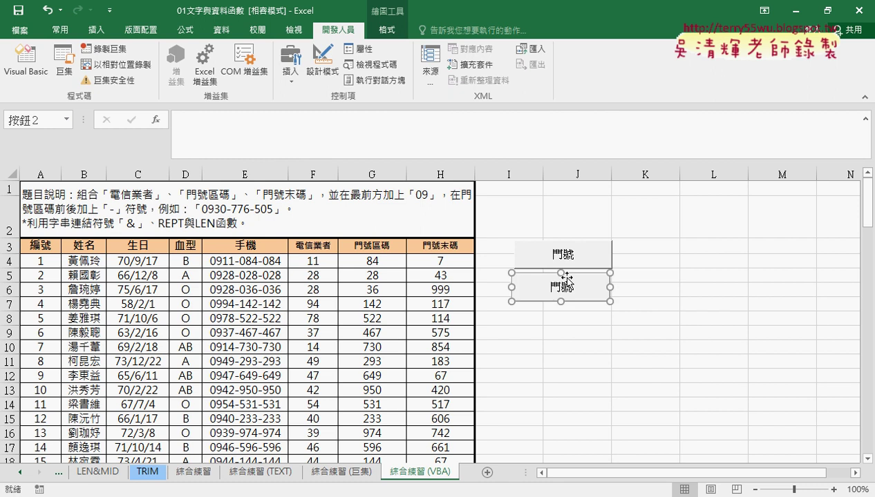
{"action": "right_click", "coordinate": [577, 281]}
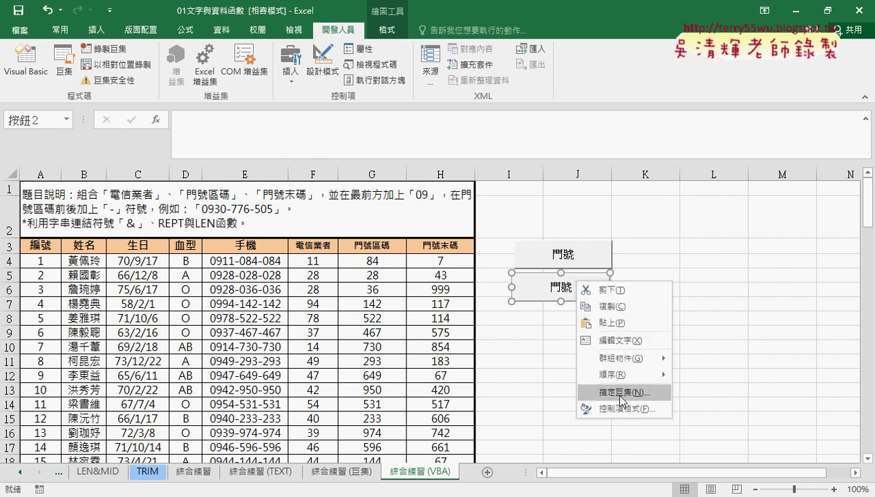
{"action": "left_click", "coordinate": [623, 392]}
{"action": "left_click", "coordinate": [500, 281]}
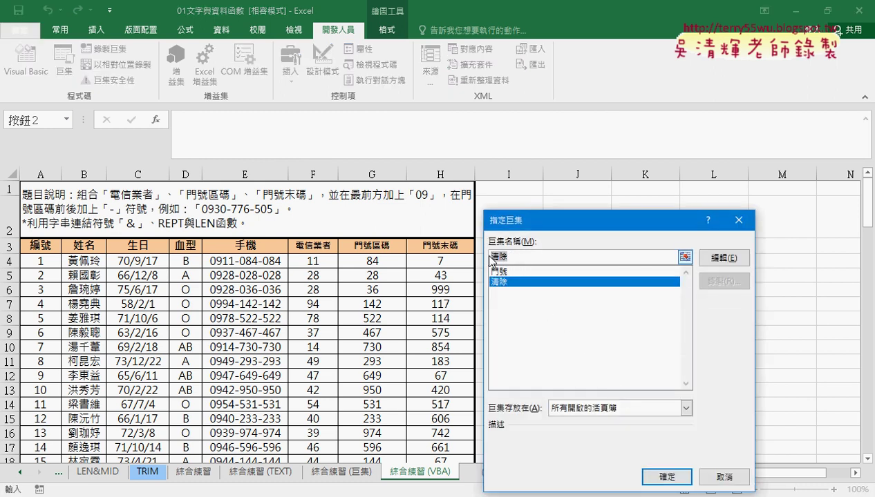
{"action": "left_click", "coordinate": [665, 476]}
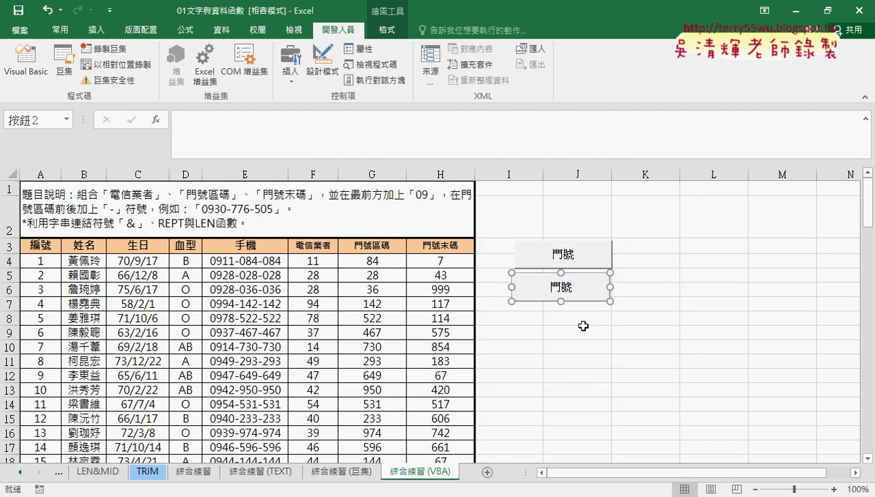
{"action": "double_click", "coordinate": [553, 290]}
Label the copied button 清除, then test the 清除 and 門號 buttons
{"action": "type", "text": "清除"}
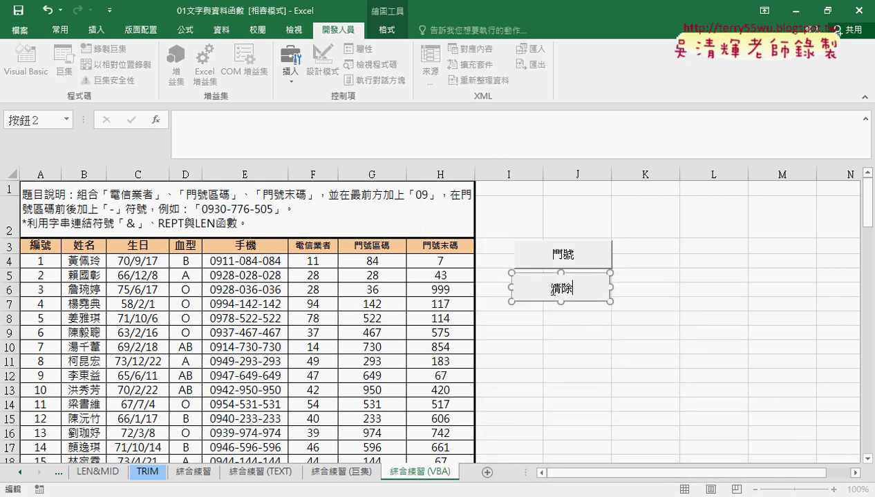
{"action": "left_click", "coordinate": [622, 360]}
{"action": "left_click", "coordinate": [588, 289]}
{"action": "left_click", "coordinate": [583, 255]}
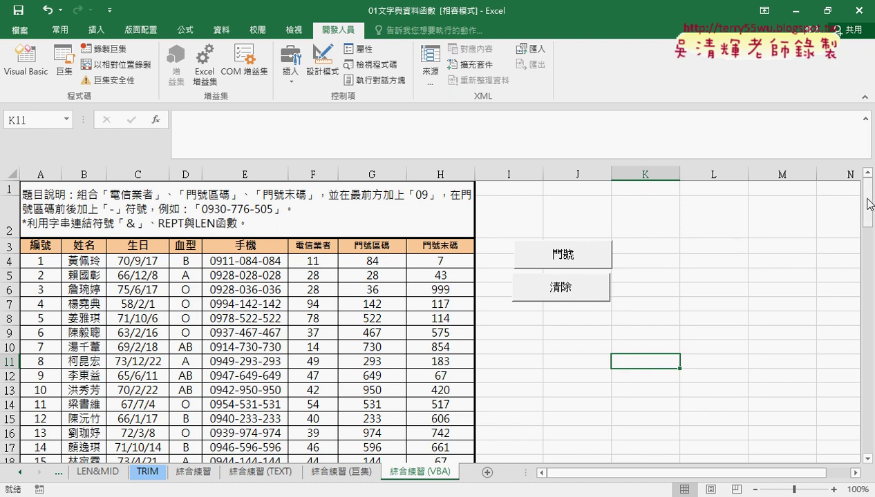
{"action": "left_click_drag", "start_coordinate": [868, 204], "coordinate": [868, 430]}
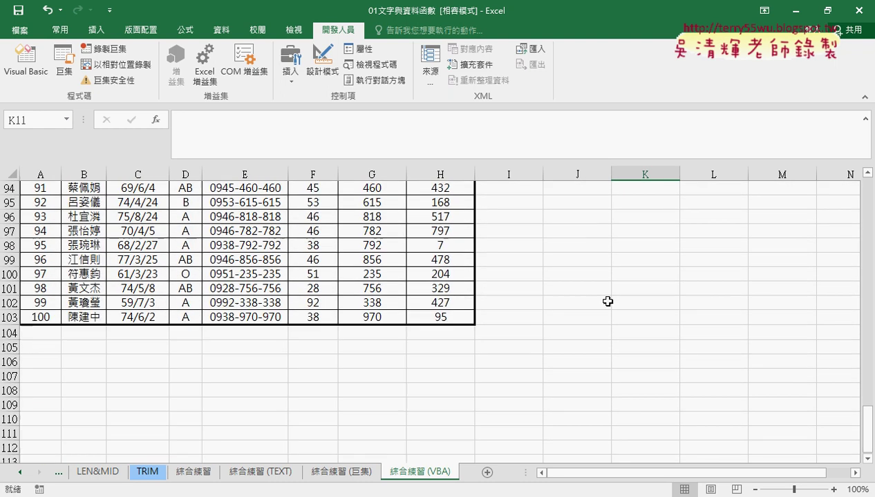
Fill A102:H103 down to row 105, adding rows 101 and 102, then clear the 手機 column
{"action": "left_click_drag", "start_coordinate": [38, 304], "coordinate": [417, 315]}
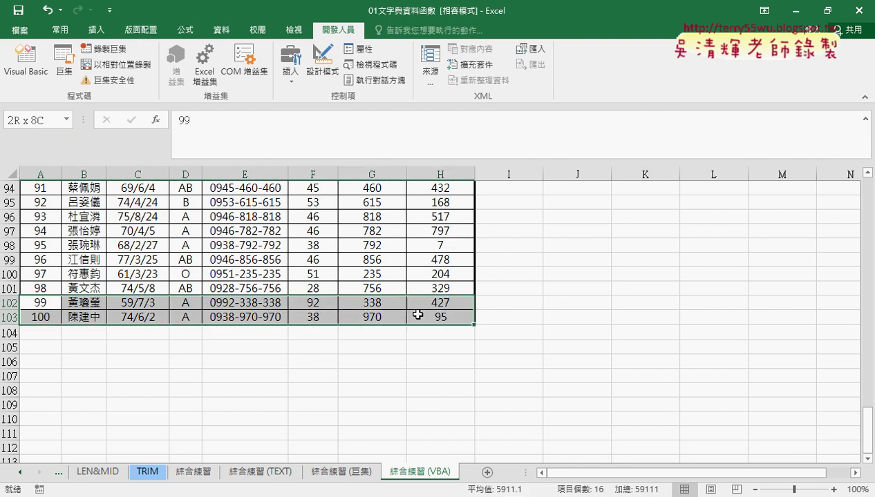
{"action": "left_click_drag", "start_coordinate": [474, 323], "coordinate": [473, 353]}
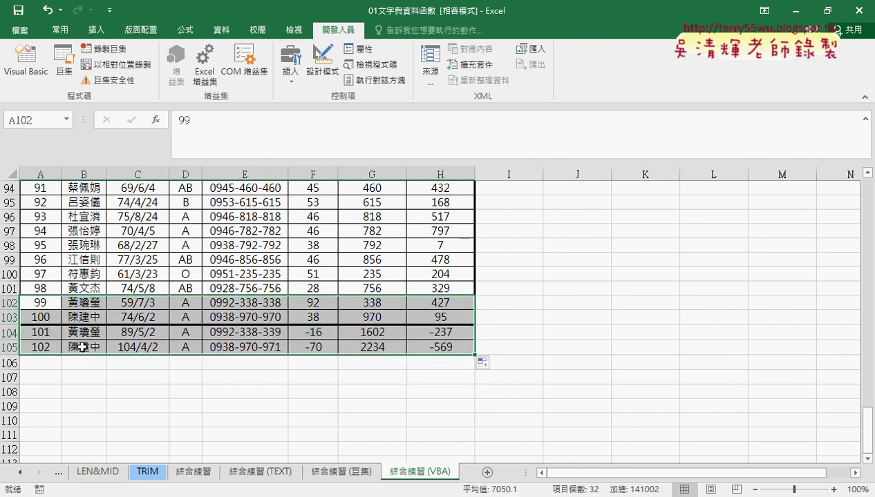
{"action": "mouse_move", "coordinate": [866, 425]}
{"action": "left_mouse_down"}
{"action": "mouse_move", "coordinate": [872, 191]}
{"action": "mouse_move", "coordinate": [872, 459]}
{"action": "left_mouse_up"}
{"action": "left_click", "coordinate": [584, 293]}
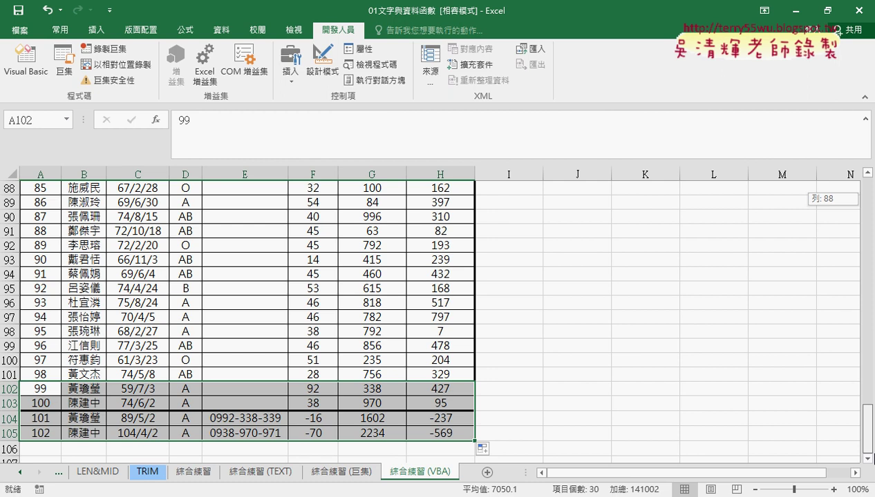
{"action": "left_click_drag", "start_coordinate": [872, 452], "coordinate": [871, 204]}
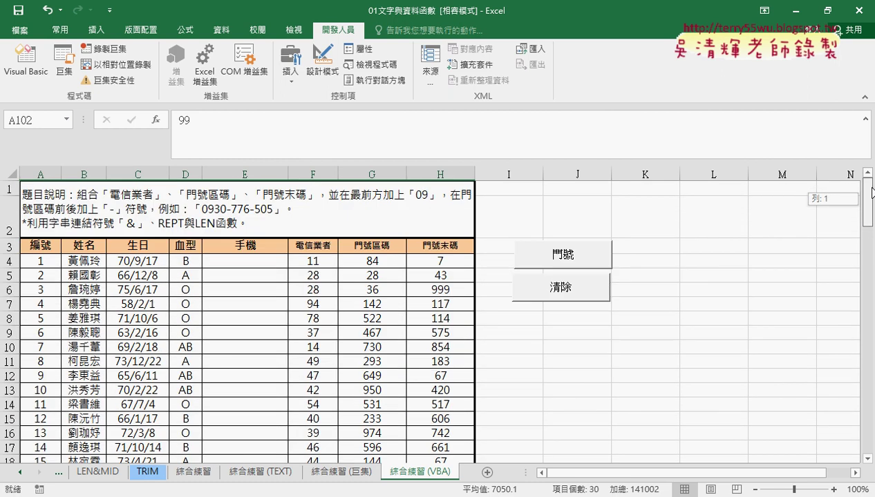
Change the 門號 loop's end row from 103 to Range("A4").End(xlDown).Row
{"action": "left_click", "coordinate": [34, 76]}
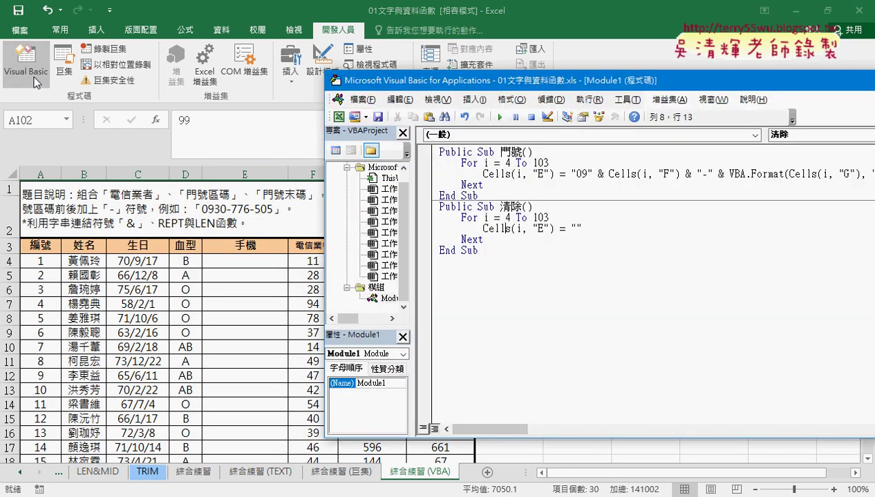
{"action": "double_click", "coordinate": [540, 163]}
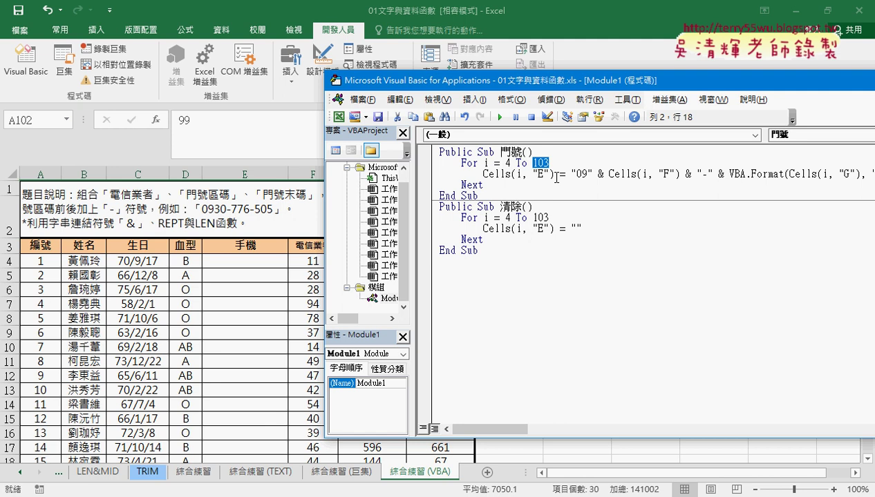
{"action": "type", "text": "105"}
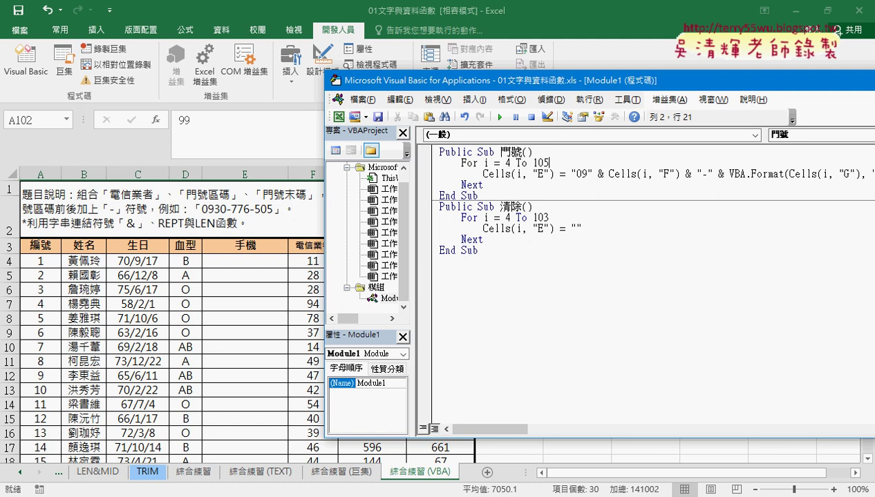
{"action": "key", "text": "BackSpace"}
{"action": "key", "text": "BackSpace"}
{"action": "key", "text": "BackSpace"}
{"action": "type", "text": "r"}
{"action": "type", "text": "ange"}
{"action": "type", "text": "(:"}
{"action": "type", "text": "\""}
{"action": "type", "text": "A4\""}
{"action": "type", "text": ")"}
{"action": "type", "text": "."}
{"action": "type", "text": "E"}
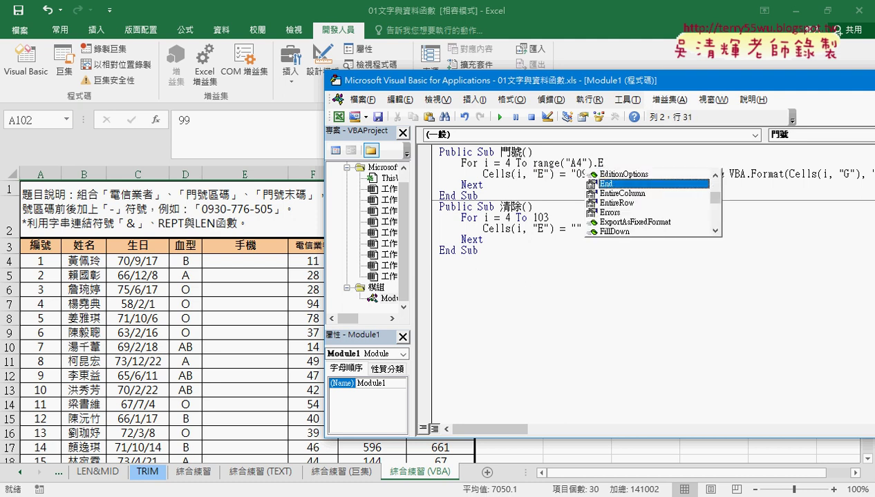
{"action": "type", "text": "nd ("}
{"action": "key", "text": "Down"}
{"action": "key", "text": "Down"}
{"action": "key", "text": "Down"}
{"action": "key", "text": "Up"}
{"action": "key", "text": "Up"}
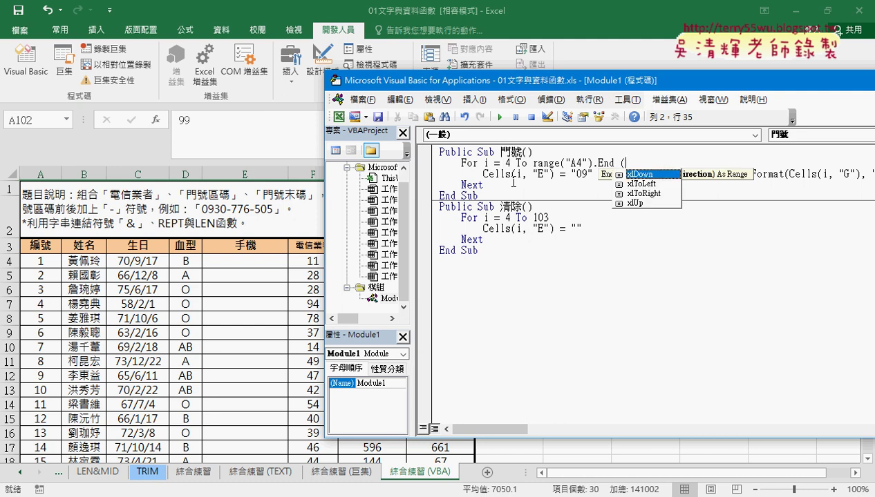
{"action": "key", "text": "Tab"}
{"action": "type", "text": ").row"}
{"action": "left_click", "coordinate": [437, 174]}
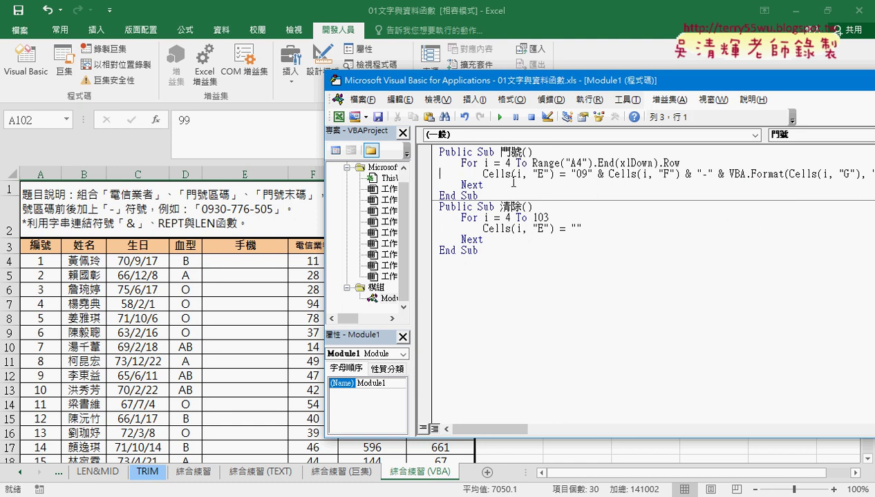
Replace 103 in the 清除 loop with the copied Range("A4").End(xlDown).Row expression
{"action": "left_click_drag", "start_coordinate": [550, 218], "coordinate": [532, 219]}
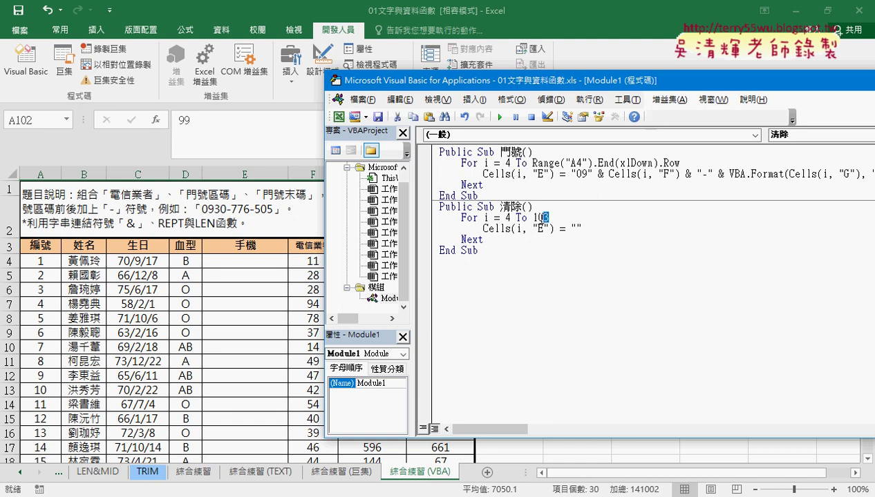
{"action": "key", "text": "BackSpace"}
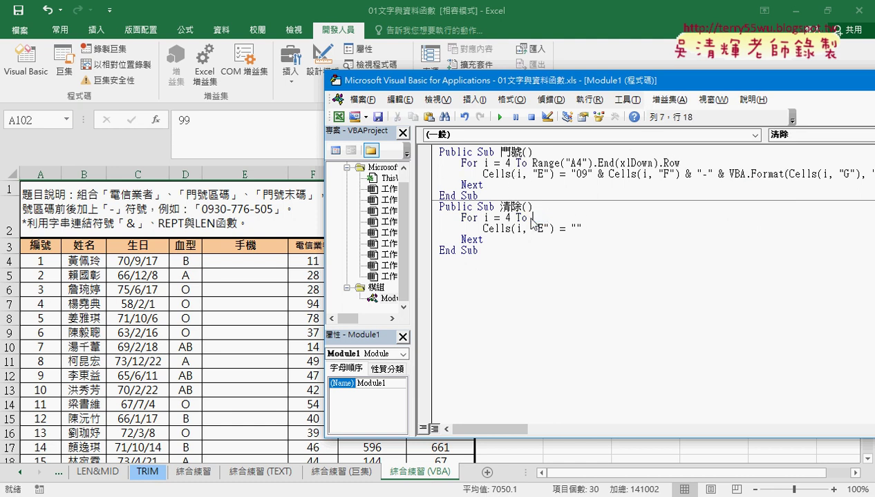
{"action": "left_click", "coordinate": [567, 165]}
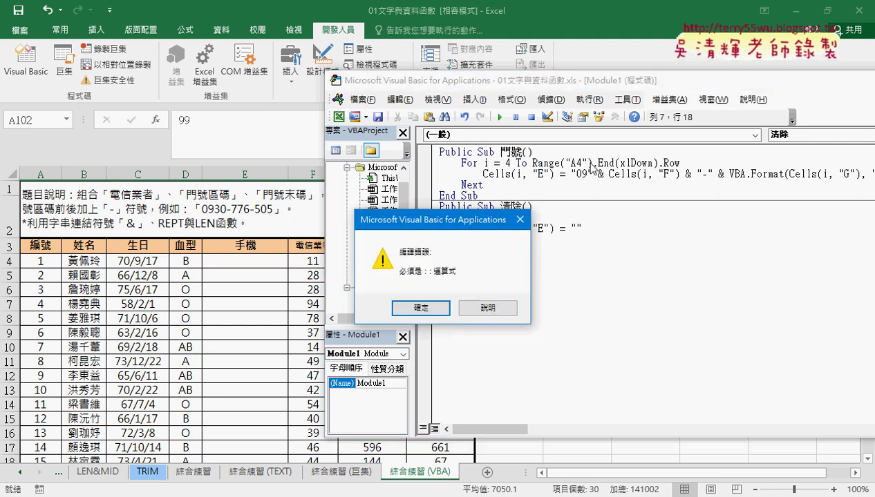
{"action": "left_click", "coordinate": [428, 306]}
{"action": "left_click_drag", "start_coordinate": [532, 163], "coordinate": [679, 163]}
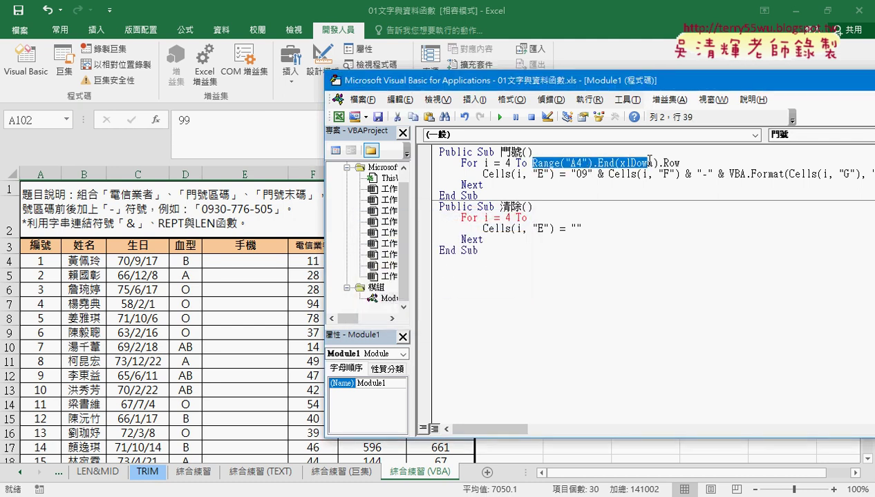
{"action": "key", "text": "ctrl+c"}
{"action": "left_click", "coordinate": [552, 218]}
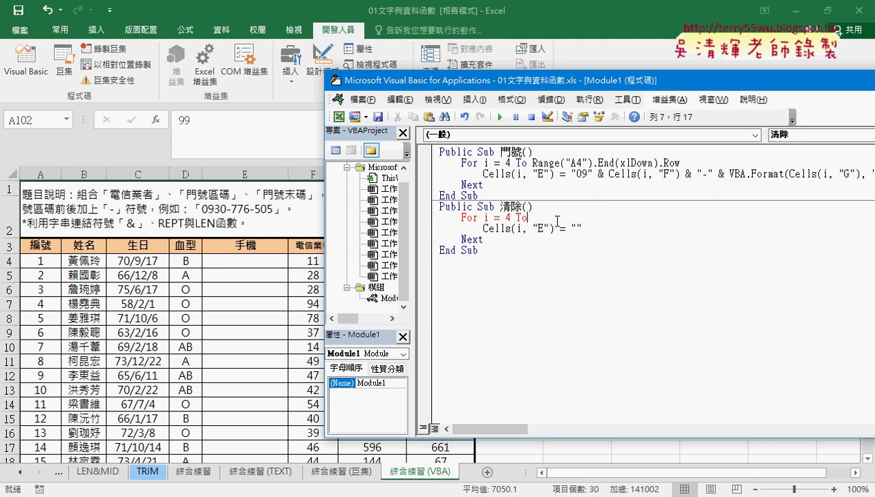
{"action": "key", "text": "ctrl+v"}
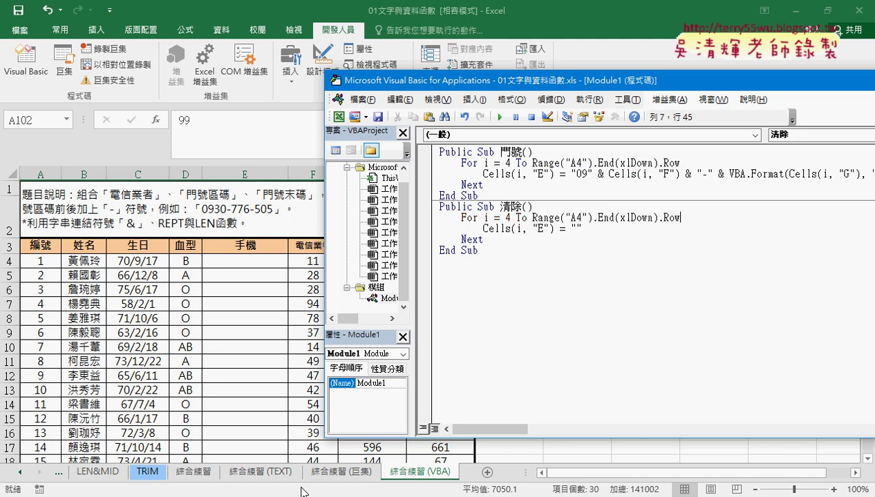
{"action": "mouse_move", "coordinate": [217, 496]}
{"action": "left_click", "coordinate": [232, 460]}
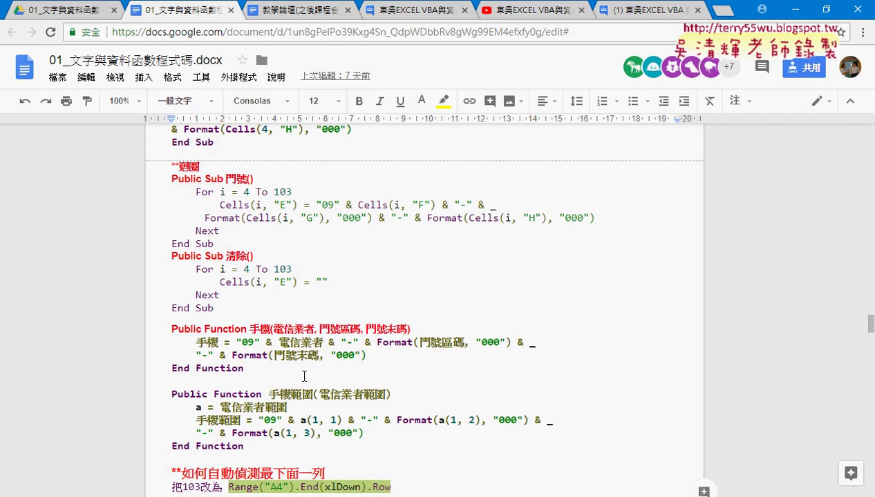
{"action": "left_click_drag", "start_coordinate": [391, 419], "coordinate": [227, 420]}
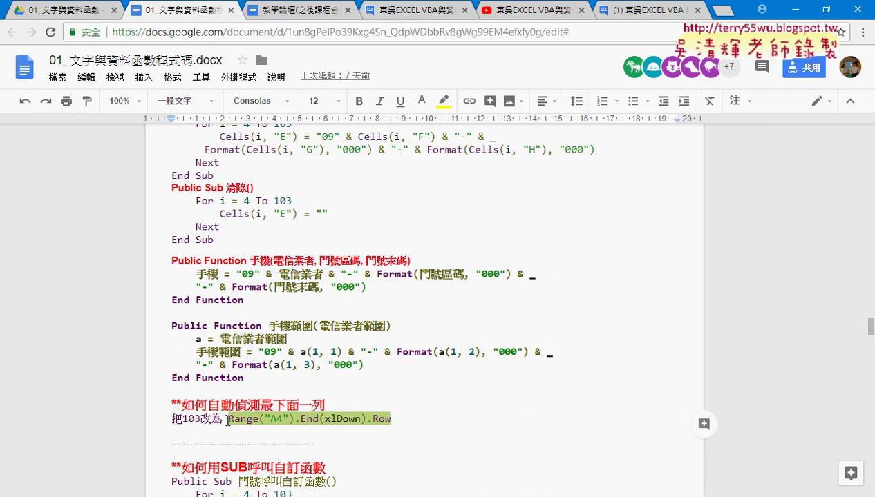
{"action": "left_click", "coordinate": [67, 9]}
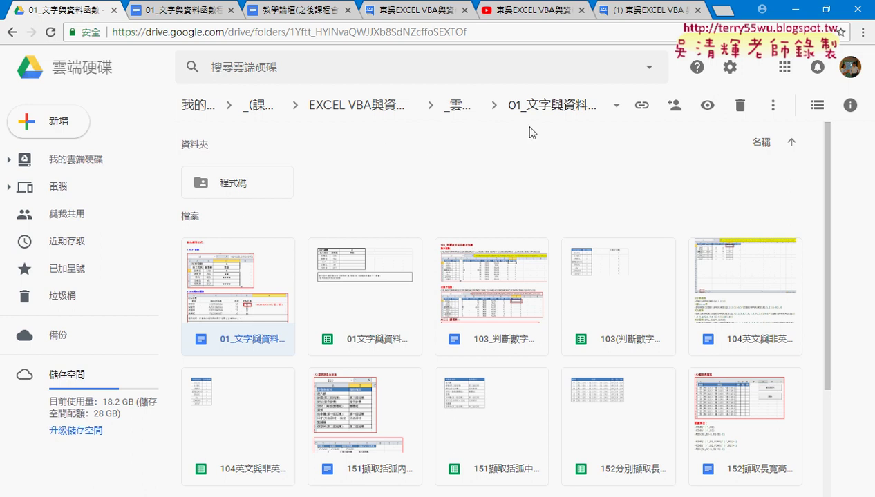
{"action": "left_click", "coordinate": [196, 14]}
{"action": "scroll", "coordinate": [324, 240], "scroll_direction": "down", "scroll_amount": 1}
{"action": "left_click", "coordinate": [397, 345]}
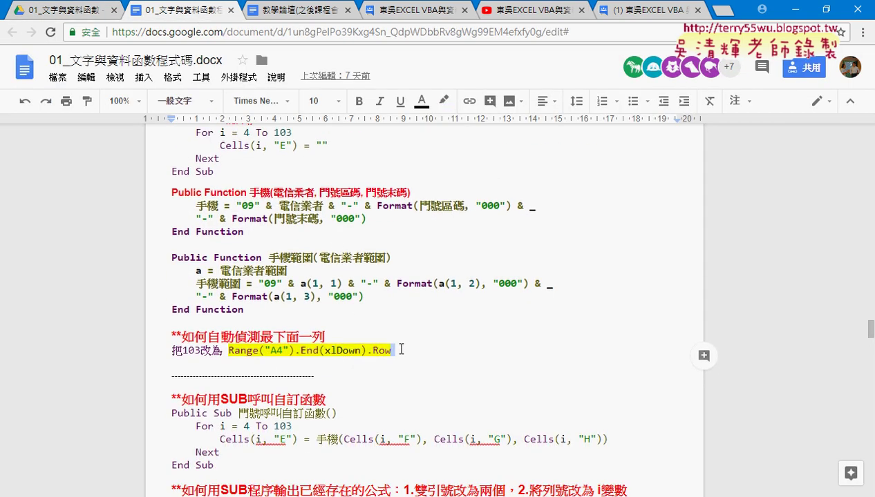
{"action": "left_click_drag", "start_coordinate": [228, 350], "coordinate": [405, 351]}
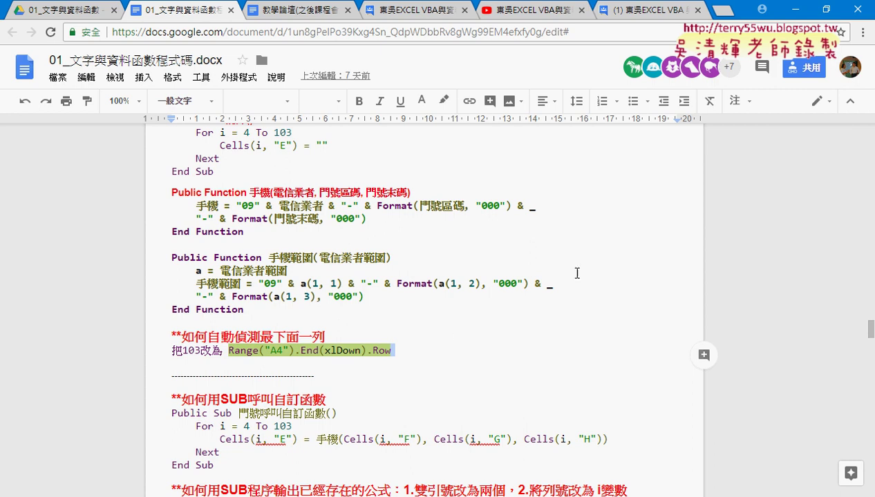
{"action": "left_click", "coordinate": [795, 9]}
Return to the worksheet and fill column E with the 門號 button, checking rows 104–105
{"action": "left_click", "coordinate": [594, 259]}
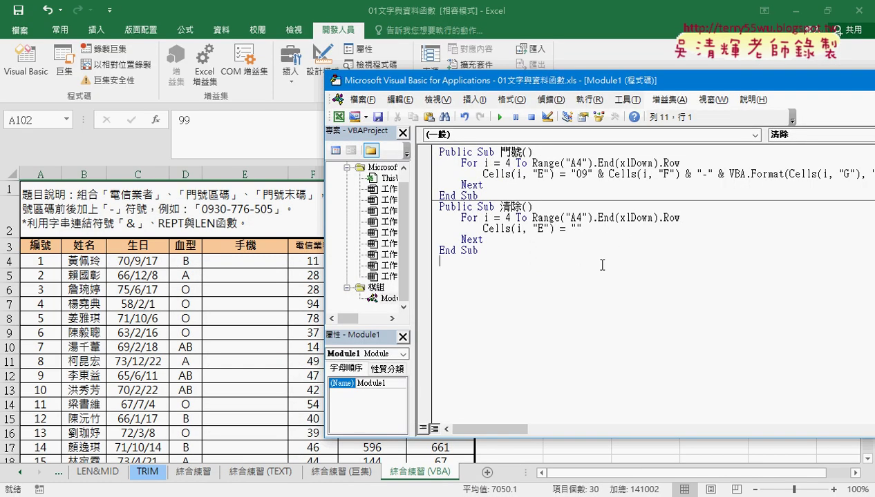
{"action": "left_click", "coordinate": [552, 226]}
{"action": "left_click", "coordinate": [503, 119]}
{"action": "left_click", "coordinate": [325, 279]}
{"action": "left_click_drag", "start_coordinate": [870, 202], "coordinate": [873, 446]}
{"action": "left_click", "coordinate": [579, 199]}
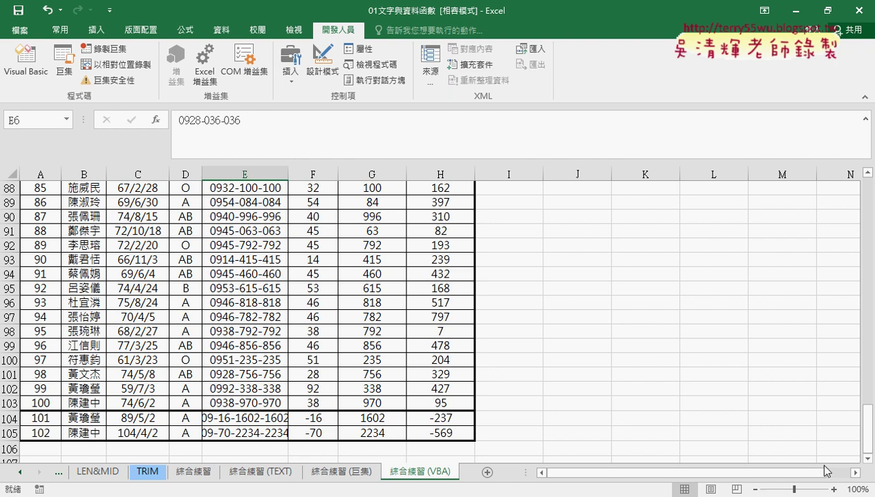
{"action": "left_click_drag", "start_coordinate": [868, 425], "coordinate": [872, 198]}
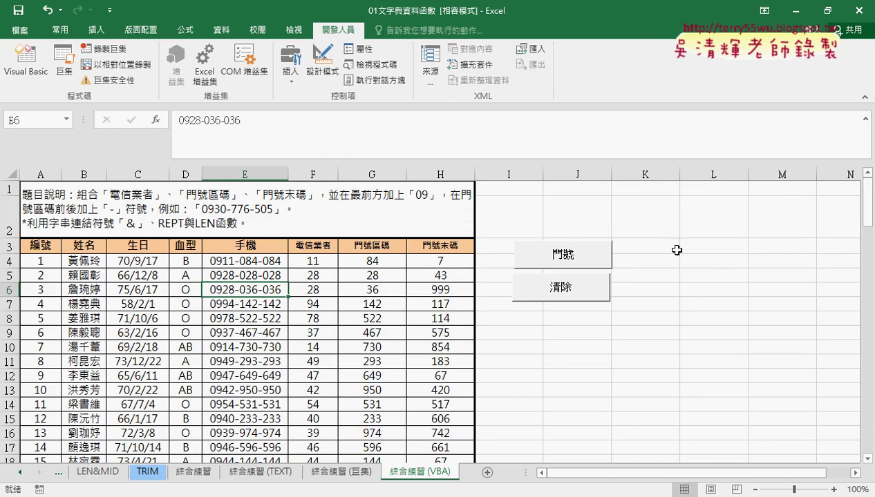
Clear, refill and clear column E again with the buttons, then collapse the formula bar
{"action": "left_click", "coordinate": [557, 291]}
{"action": "left_click", "coordinate": [566, 258]}
{"action": "left_click", "coordinate": [566, 295]}
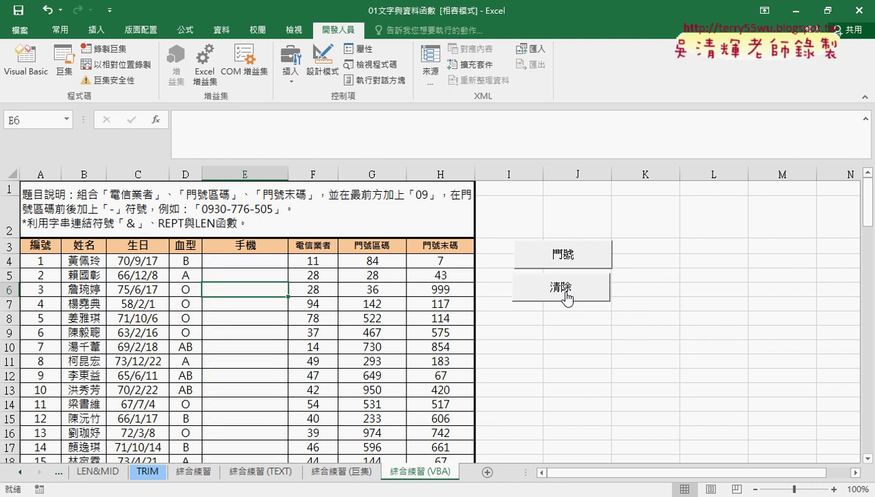
{"action": "left_click", "coordinate": [864, 119]}
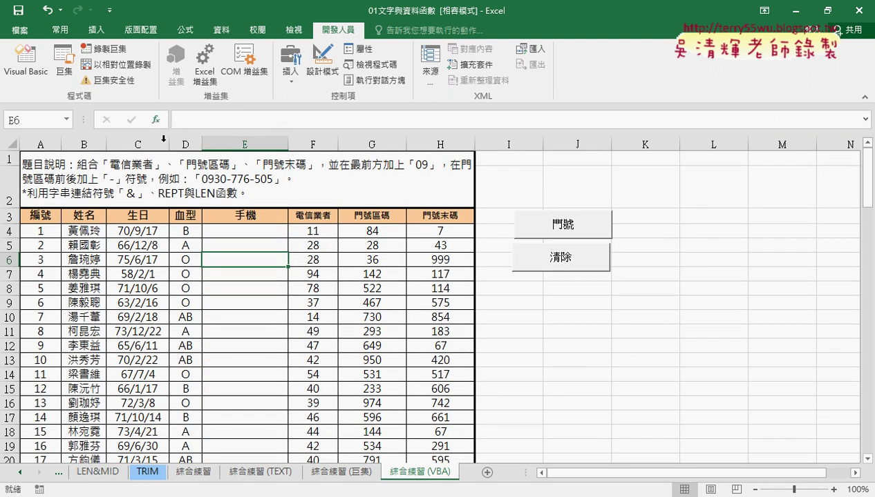
{"action": "left_click", "coordinate": [241, 236]}
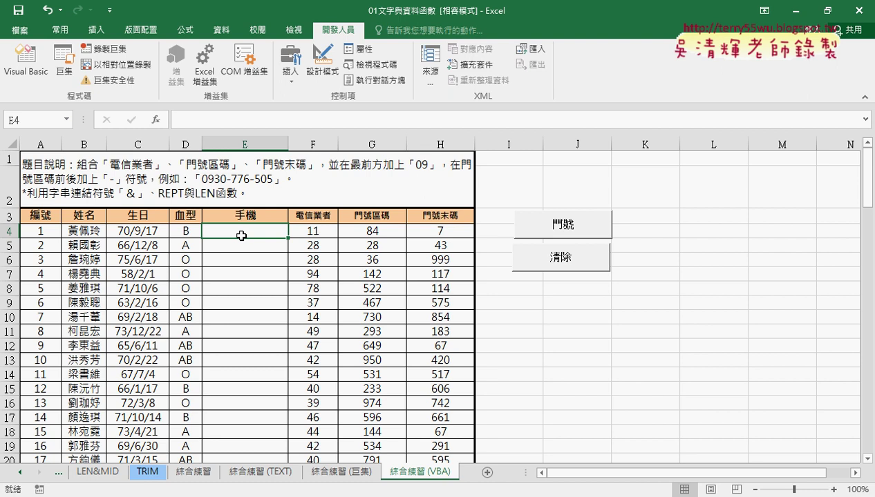
{"action": "left_click", "coordinate": [158, 120]}
{"action": "left_click", "coordinate": [417, 175]}
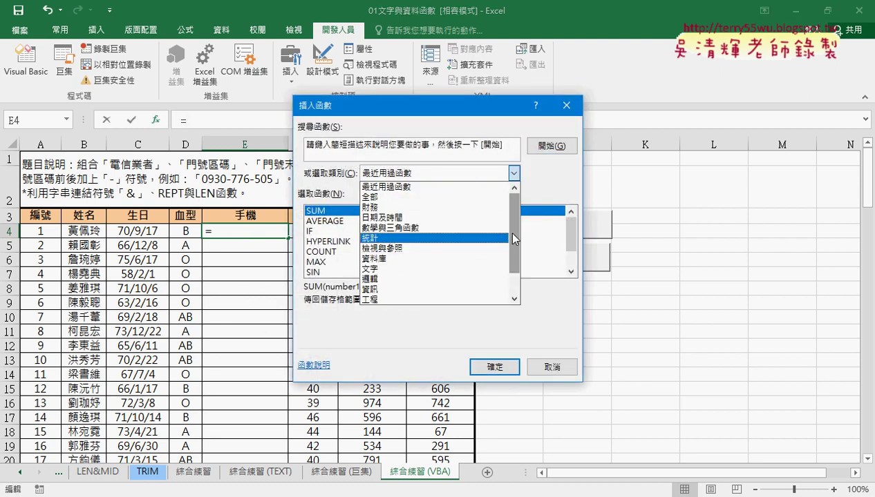
{"action": "scroll", "coordinate": [517, 275], "scroll_direction": "down", "scroll_amount": 1}
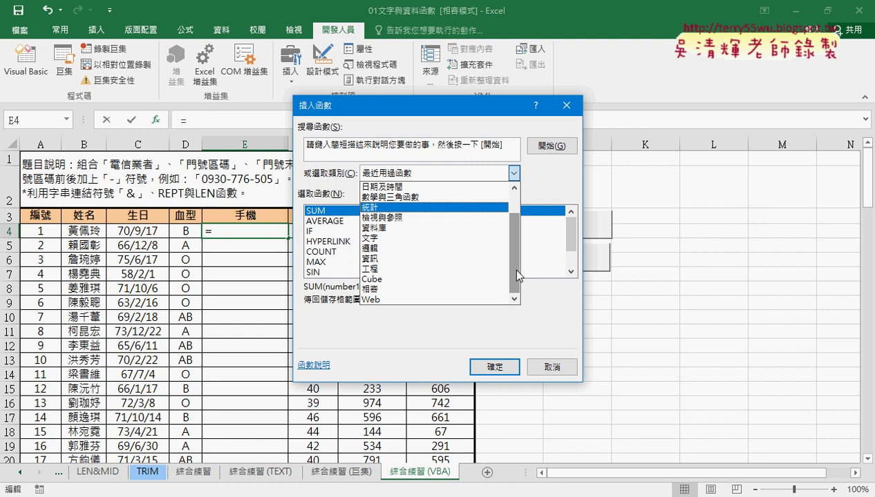
{"action": "left_click", "coordinate": [552, 367]}
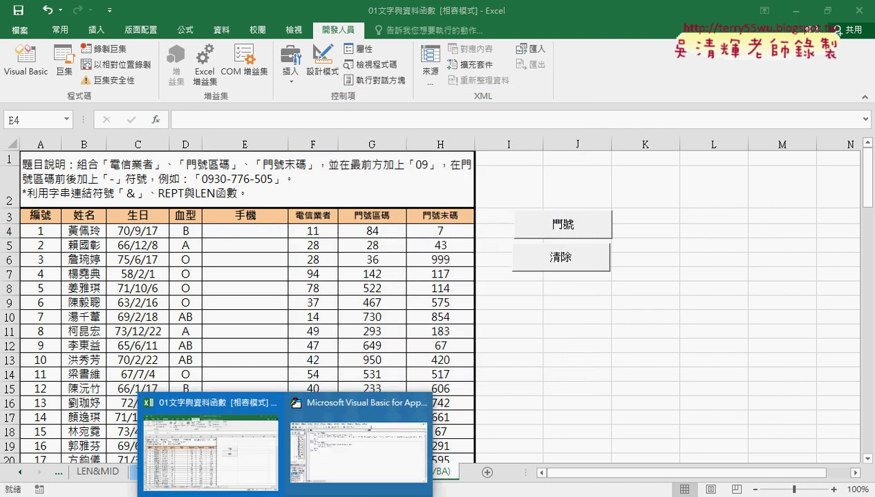
Insert a new Function procedure named 手機 into Module1 below the 清除 sub
{"action": "left_click", "coordinate": [341, 469]}
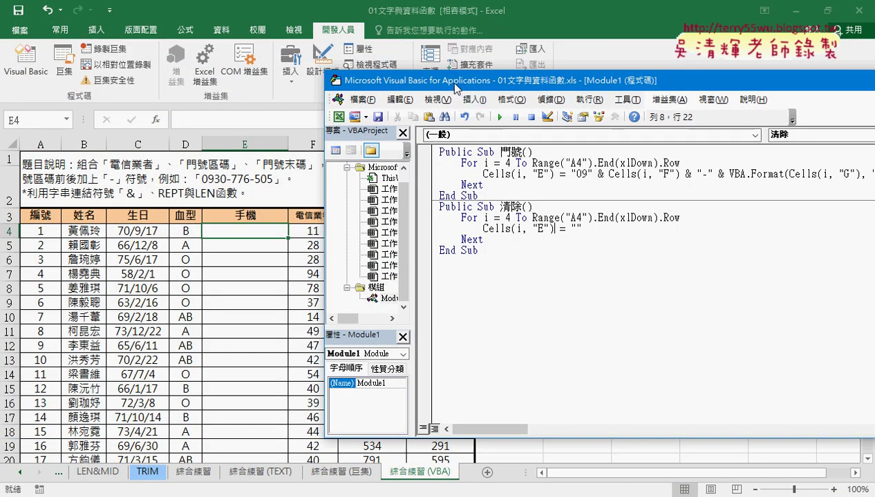
{"action": "left_click_drag", "start_coordinate": [447, 80], "coordinate": [387, 82]}
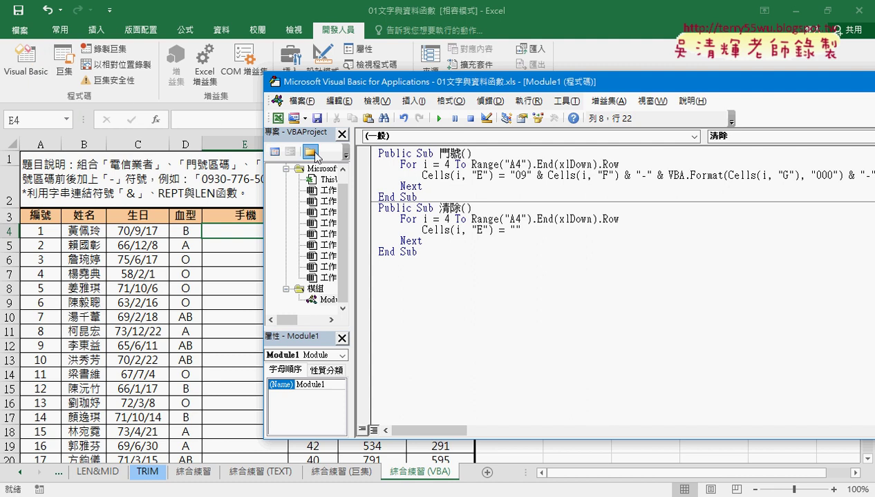
{"action": "left_click", "coordinate": [405, 266]}
{"action": "left_click", "coordinate": [414, 101]}
{"action": "left_click", "coordinate": [414, 111]}
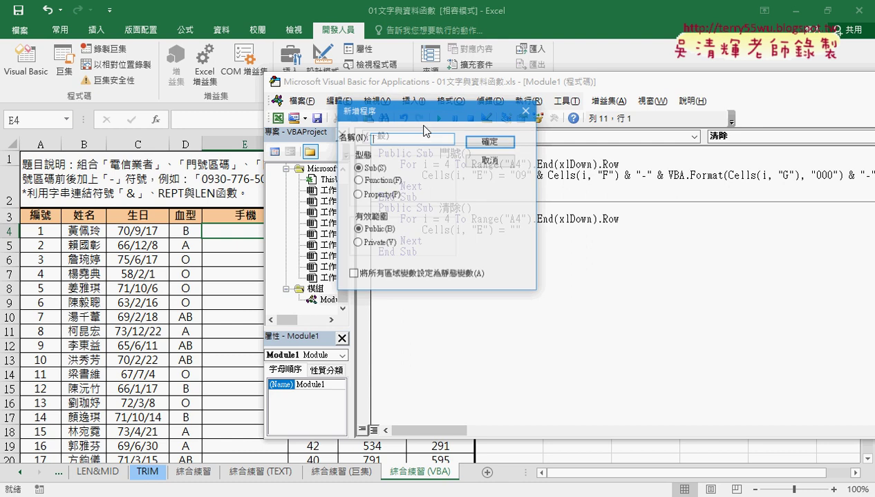
{"action": "left_click", "coordinate": [353, 181]}
{"action": "left_click", "coordinate": [388, 138]}
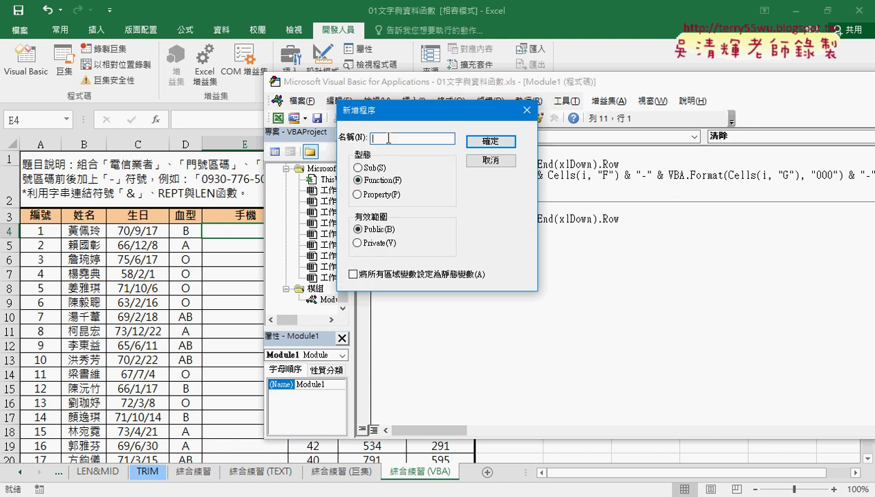
{"action": "type", "text": "ㄏ"}
{"action": "type", "text": "手機"}
{"action": "left_click", "coordinate": [490, 141]}
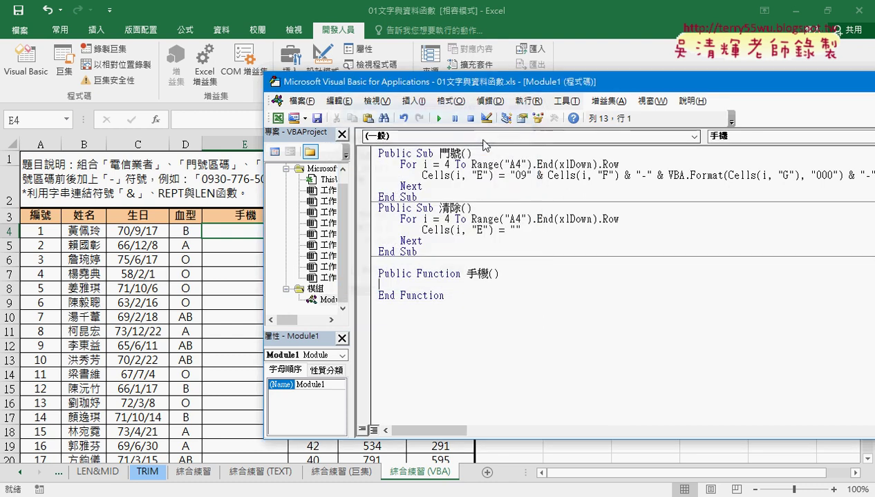
Copy the worksheet header cells F3:H3 (電信業者, 門號區碼, 門號末碼)
{"action": "double_click", "coordinate": [491, 273]}
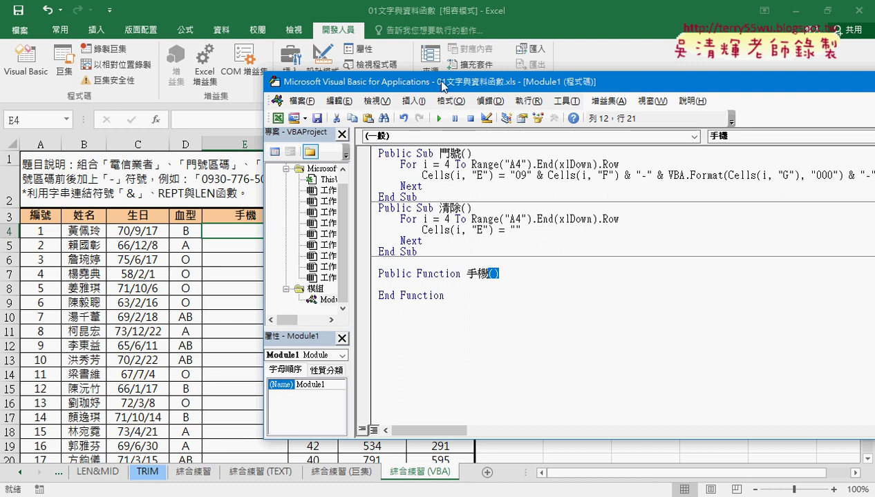
{"action": "left_click_drag", "start_coordinate": [442, 81], "coordinate": [429, 257]}
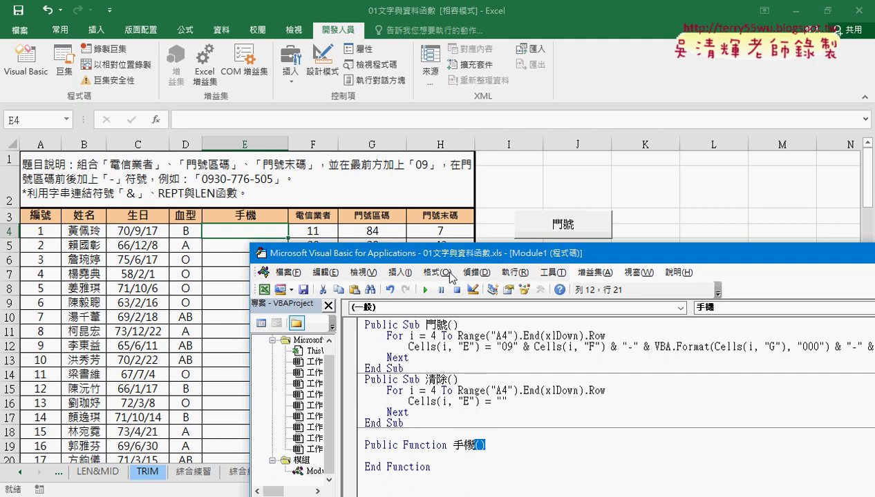
{"action": "left_click", "coordinate": [486, 445]}
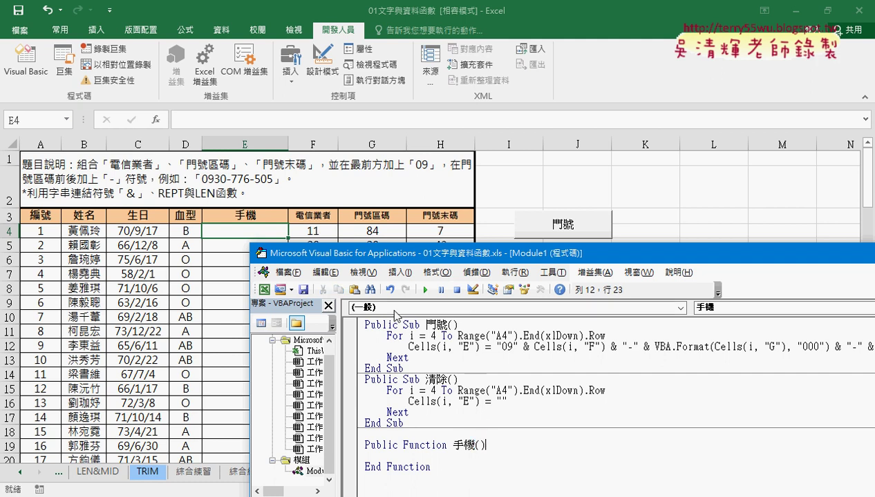
{"action": "left_click_drag", "start_coordinate": [487, 445], "coordinate": [474, 445]}
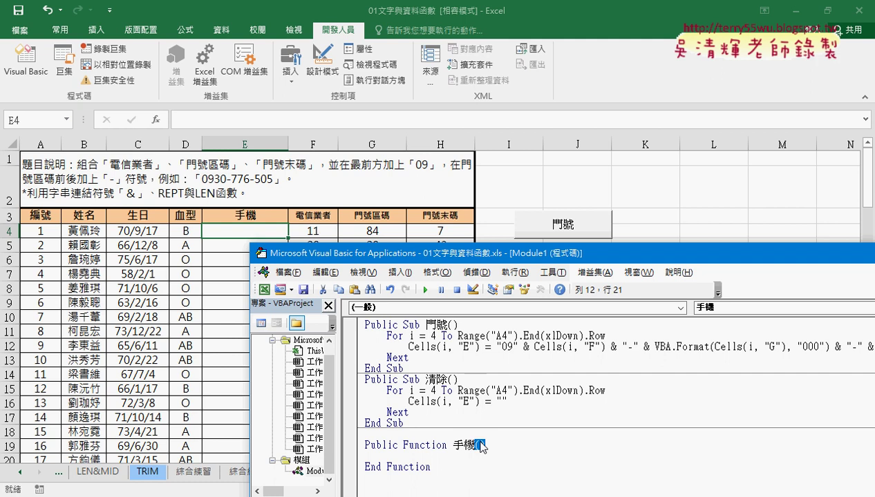
{"action": "left_click_drag", "start_coordinate": [448, 454], "coordinate": [405, 454]}
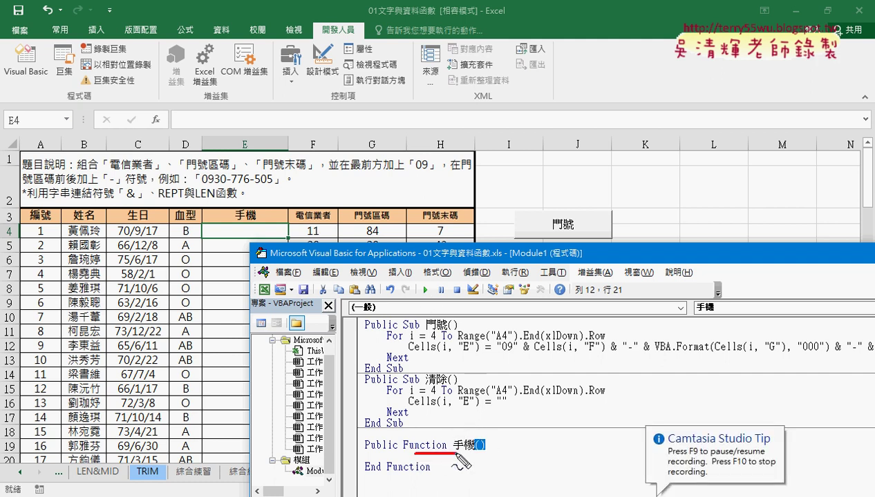
{"action": "left_click_drag", "start_coordinate": [474, 451], "coordinate": [494, 450]}
{"action": "mouse_move", "coordinate": [460, 379]}
{"action": "left_mouse_down"}
{"action": "mouse_move", "coordinate": [495, 431]}
{"action": "mouse_move", "coordinate": [499, 414]}
{"action": "left_mouse_up"}
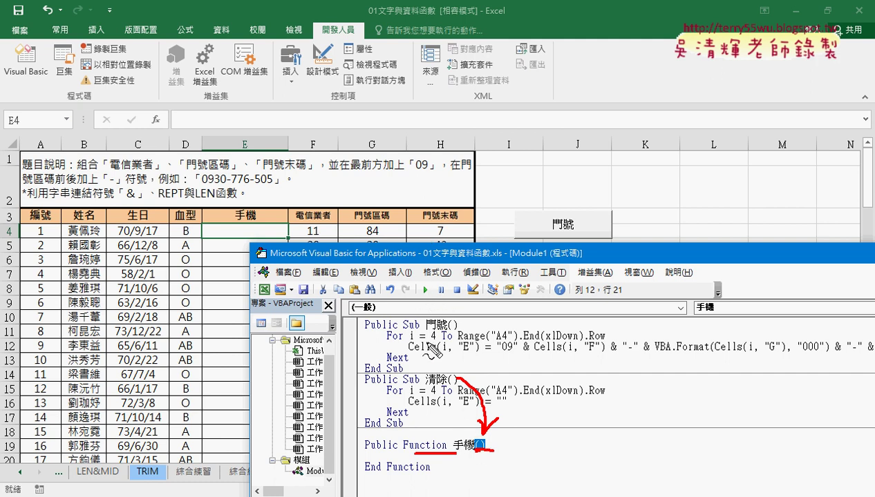
{"action": "left_click_drag", "start_coordinate": [308, 217], "coordinate": [436, 218]}
{"action": "key", "text": "ctrl+c"}
Paste the headers inside 手機( ) as parameters, separated by commas
{"action": "left_click", "coordinate": [26, 60]}
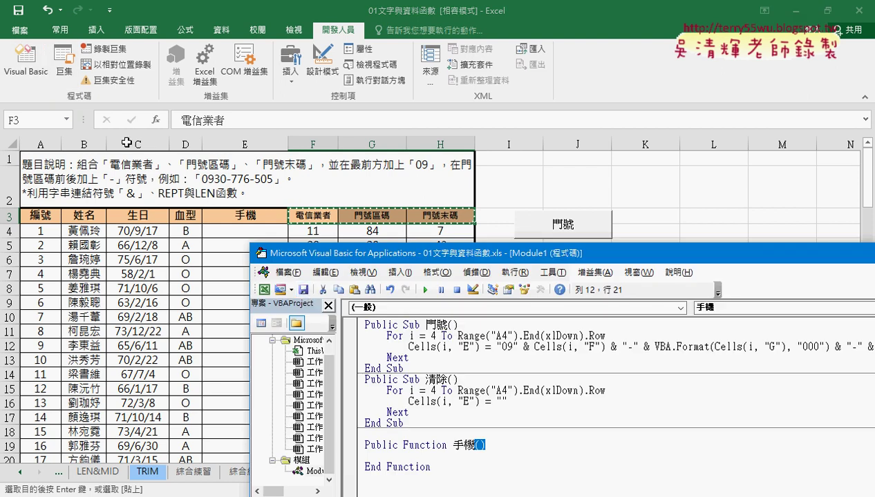
{"action": "left_click_drag", "start_coordinate": [434, 197], "coordinate": [371, 80]}
{"action": "key", "text": "Right"}
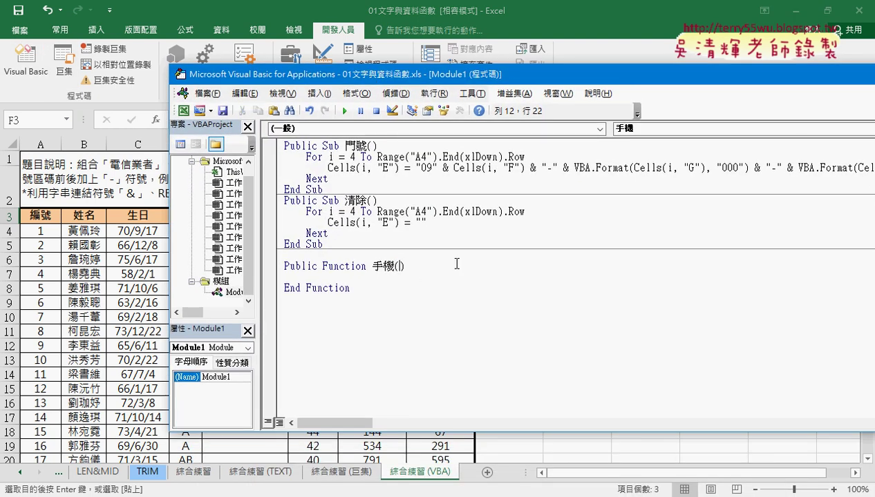
{"action": "key", "text": "ctrl+v"}
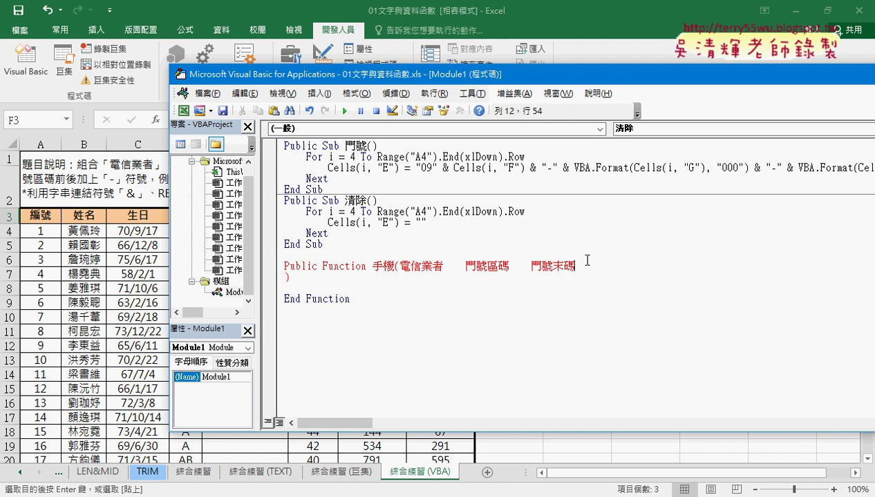
{"action": "key", "text": "Delete"}
{"action": "key", "text": "ctrl+Left"}
{"action": "key", "text": "ctrl+Left"}
{"action": "key", "text": "Left"}
{"action": "key", "text": "Left"}
{"action": "key", "text": "Left"}
{"action": "key", "text": "Left"}
{"action": "key", "text": "shift+Right"}
{"action": "key", "text": "shift+Right"}
{"action": "key", "text": "shift+Right"}
{"action": "key", "text": "shift+Right"}
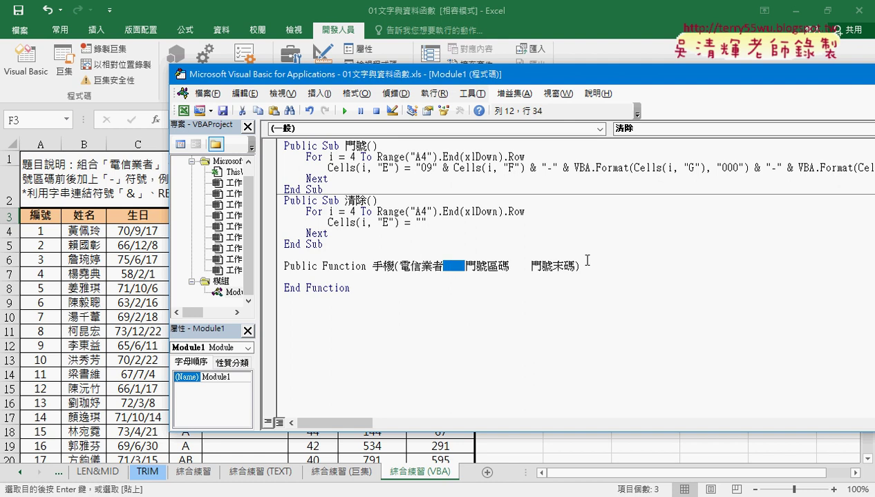
{"action": "type", "text": ","}
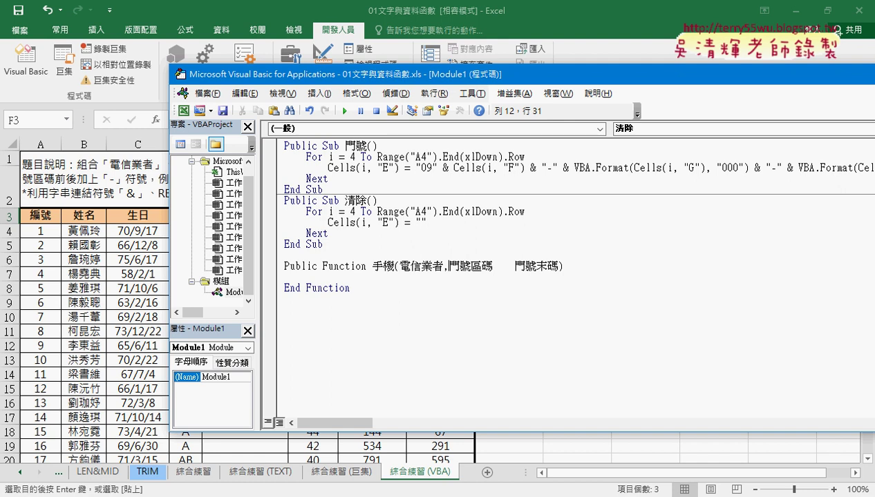
{"action": "key", "text": "Right"}
{"action": "key", "text": "Right"}
{"action": "key", "text": "Right"}
{"action": "key", "text": "Right"}
{"action": "key", "text": "shift+Right"}
{"action": "key", "text": "shift+Right"}
{"action": "key", "text": "shift+Right"}
{"action": "key", "text": "shift+Right"}
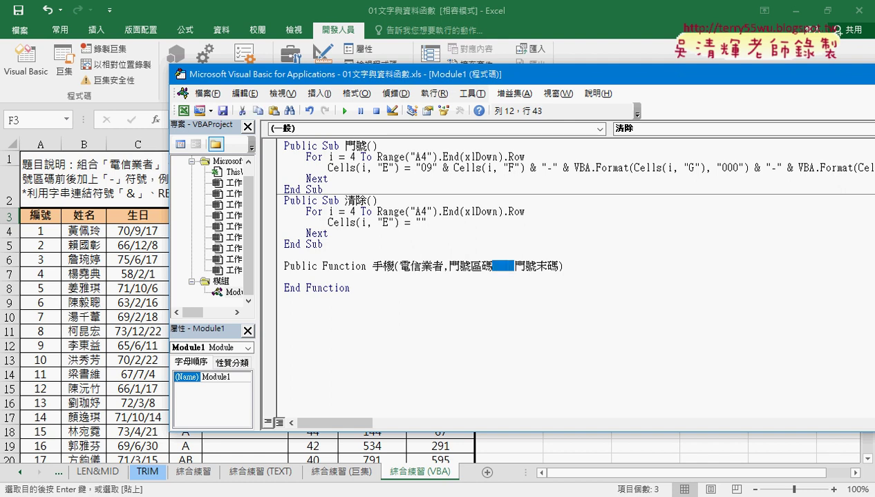
{"action": "type", "text": ","}
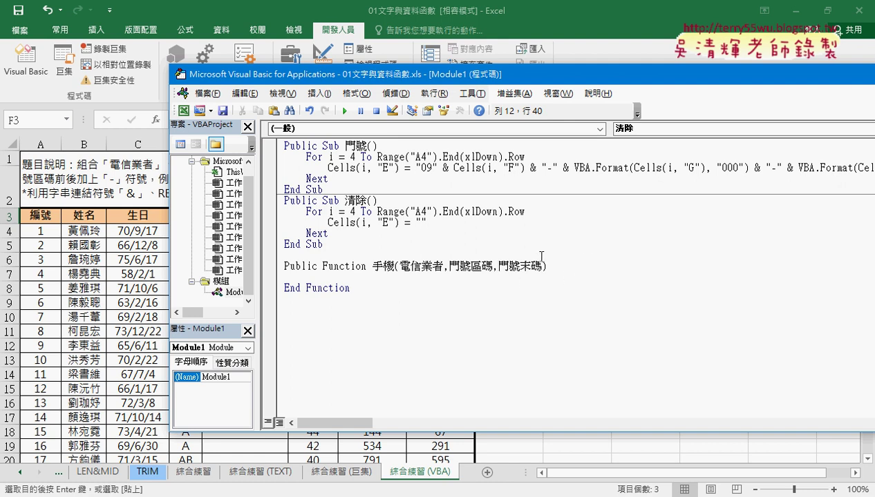
{"action": "left_click", "coordinate": [447, 279]}
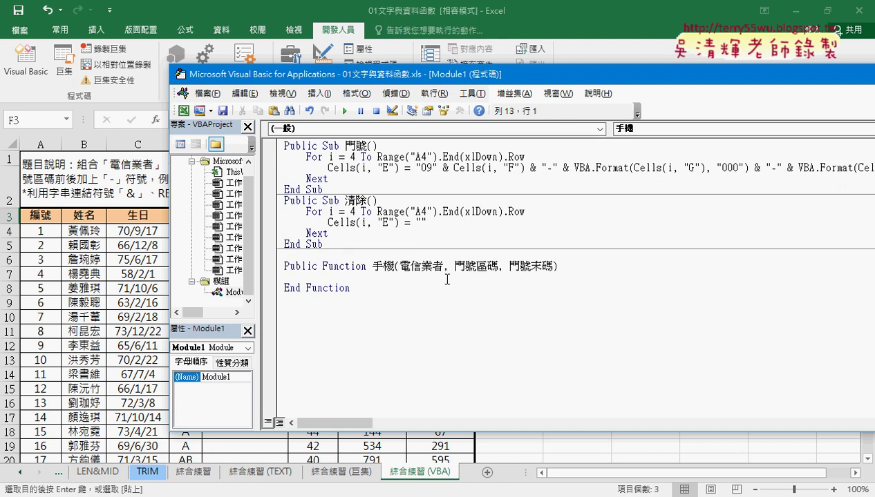
Start an indented body line reading 手機 = "09" &
{"action": "key", "text": "Tab"}
{"action": "left_click_drag", "start_coordinate": [372, 267], "coordinate": [397, 269]}
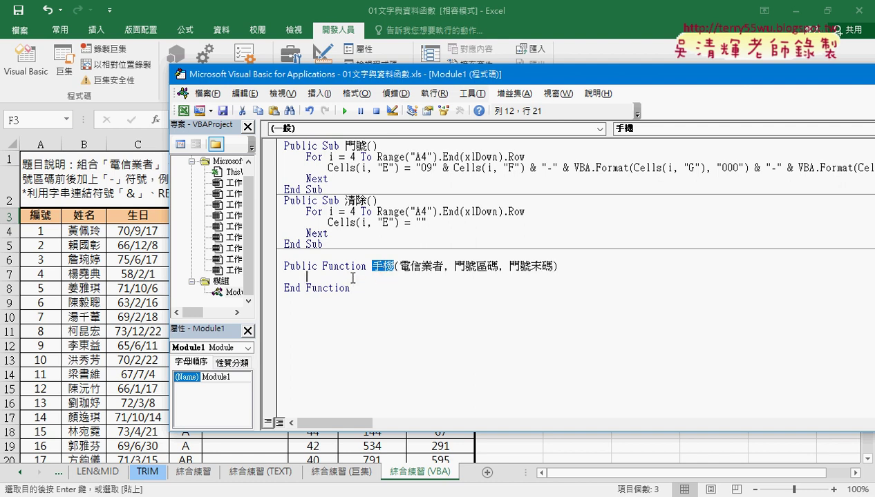
{"action": "left_click_drag", "start_coordinate": [368, 282], "coordinate": [356, 290]}
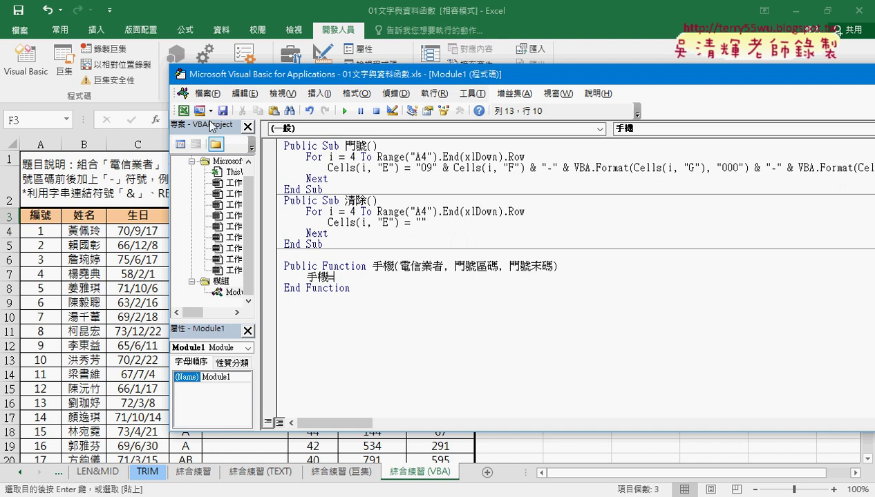
{"action": "left_click_drag", "start_coordinate": [290, 74], "coordinate": [486, 102]}
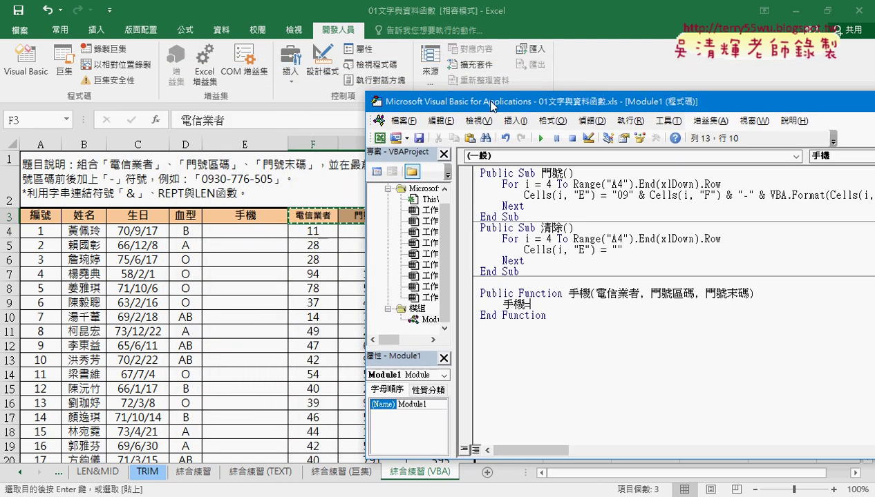
{"action": "left_click", "coordinate": [244, 233]}
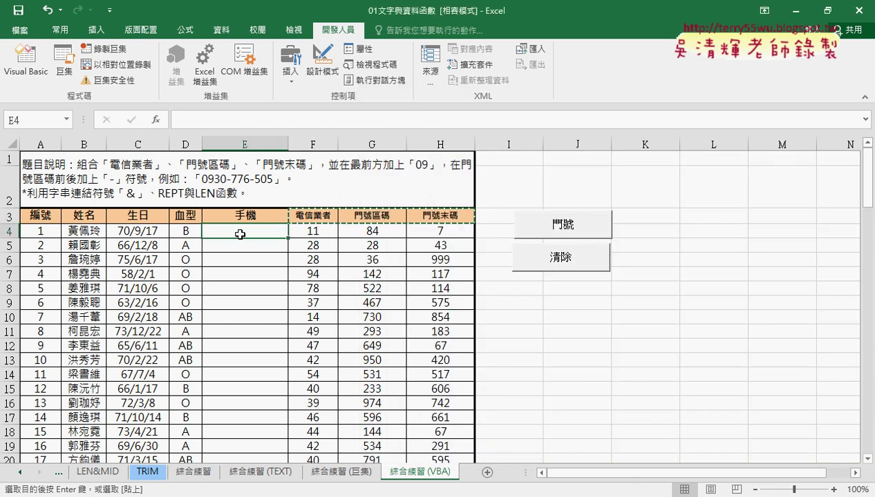
{"action": "left_click", "coordinate": [24, 69]}
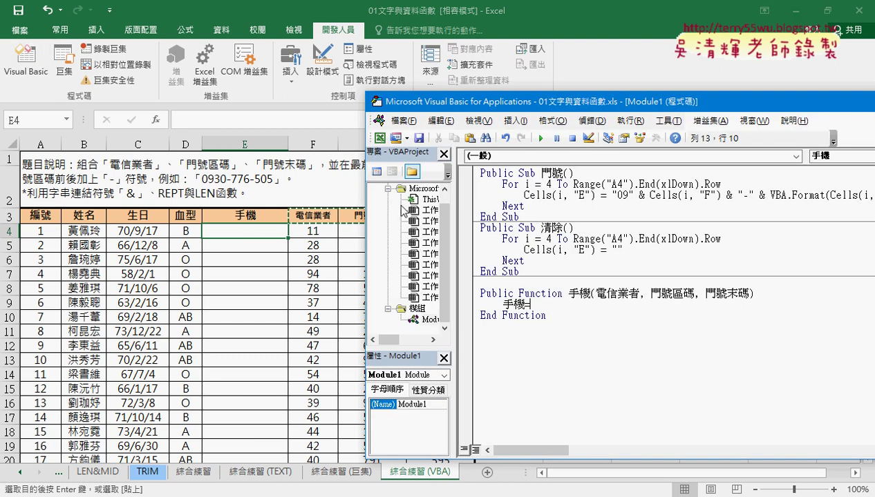
{"action": "type", "text": "\"09\" &"}
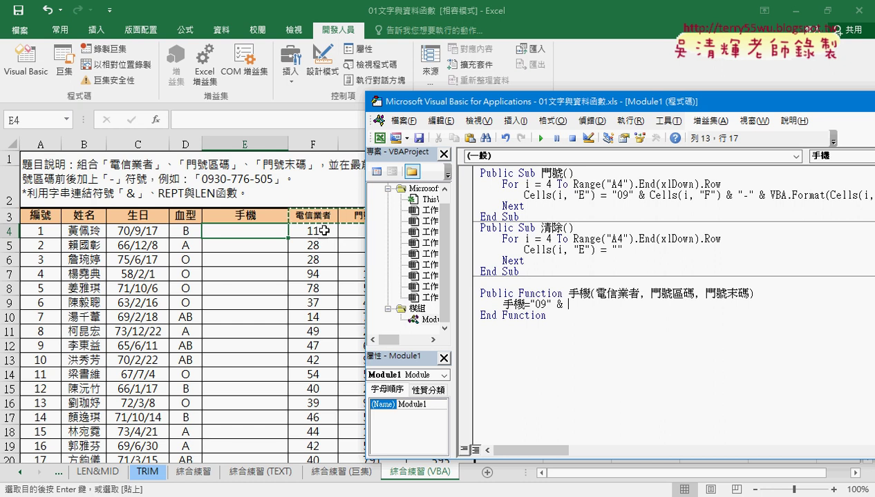
Append 電信業者 and & "-" & format( to the body line
{"action": "left_click", "coordinate": [604, 294]}
{"action": "key", "text": "Return"}
{"action": "double_click", "coordinate": [606, 294]}
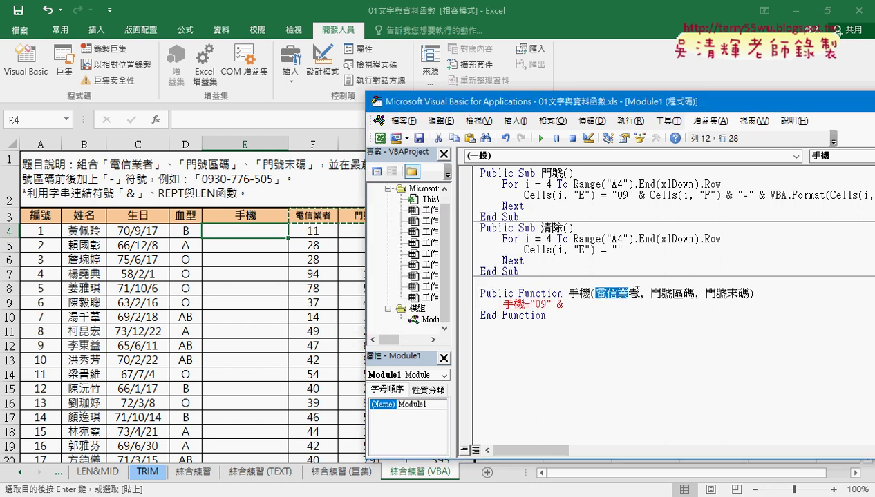
{"action": "left_click_drag", "start_coordinate": [616, 299], "coordinate": [591, 306]}
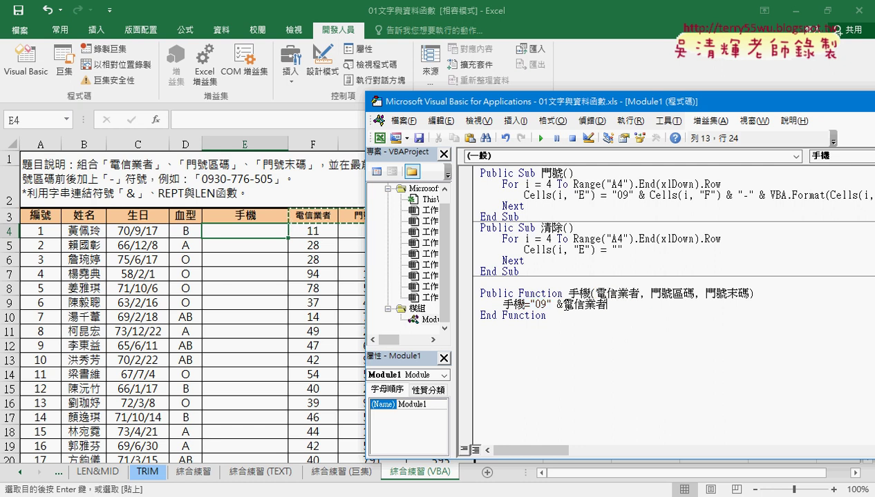
{"action": "left_click_drag", "start_coordinate": [480, 315], "coordinate": [545, 315]}
{"action": "left_click", "coordinate": [522, 304]}
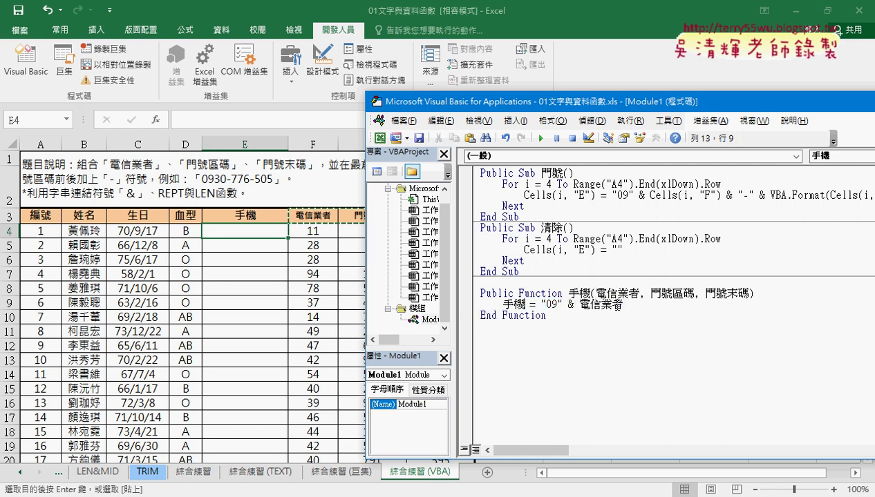
{"action": "left_click", "coordinate": [626, 306]}
{"action": "type", "text": "& \"-\" "}
{"action": "type", "text": "&"}
{"action": "type", "text": " for"}
{"action": "type", "text": "mat("}
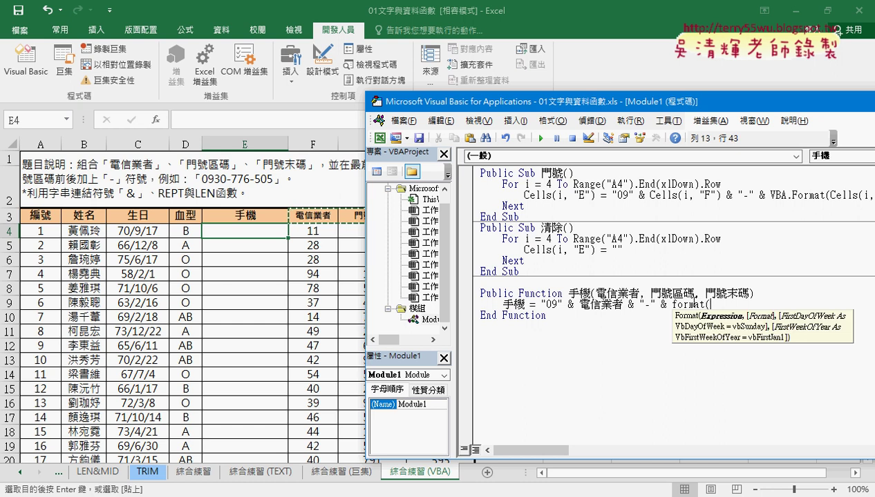
Complete the format call as Format(門號區碼, "000")
{"action": "left_click", "coordinate": [652, 293]}
{"action": "key", "text": "Return"}
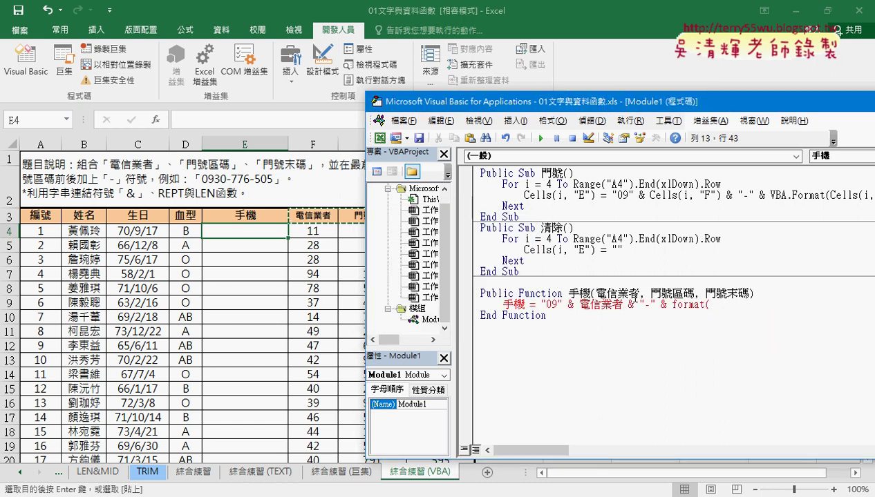
{"action": "mouse_move", "coordinate": [650, 293]}
{"action": "left_mouse_down"}
{"action": "mouse_move", "coordinate": [694, 295]}
{"action": "mouse_move", "coordinate": [698, 310]}
{"action": "mouse_move", "coordinate": [712, 307]}
{"action": "left_mouse_up"}
{"action": "left_click_drag", "start_coordinate": [643, 104], "coordinate": [472, 94]}
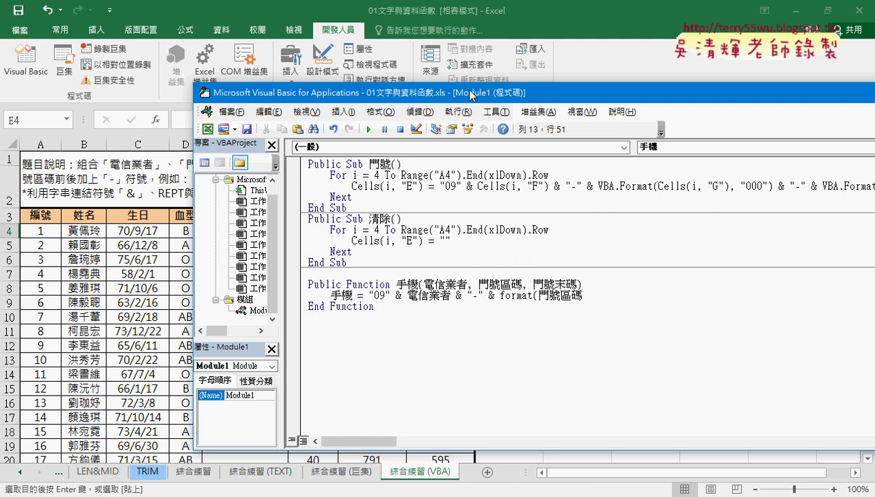
{"action": "type", "text": ",000"}
{"action": "key", "text": "Left"}
{"action": "key", "text": "Left"}
{"action": "key", "text": "Left"}
{"action": "type", "text": "\""}
{"action": "key", "text": "Right"}
{"action": "key", "text": "Right"}
{"action": "key", "text": "Right"}
{"action": "type", "text": "\")"}
{"action": "left_click", "coordinate": [592, 351]}
{"action": "left_click", "coordinate": [627, 296]}
Duplicate the dash-and-Format part and change it to Format(門號末碼, "000")
{"action": "left_click_drag", "start_coordinate": [627, 296], "coordinate": [451, 295]}
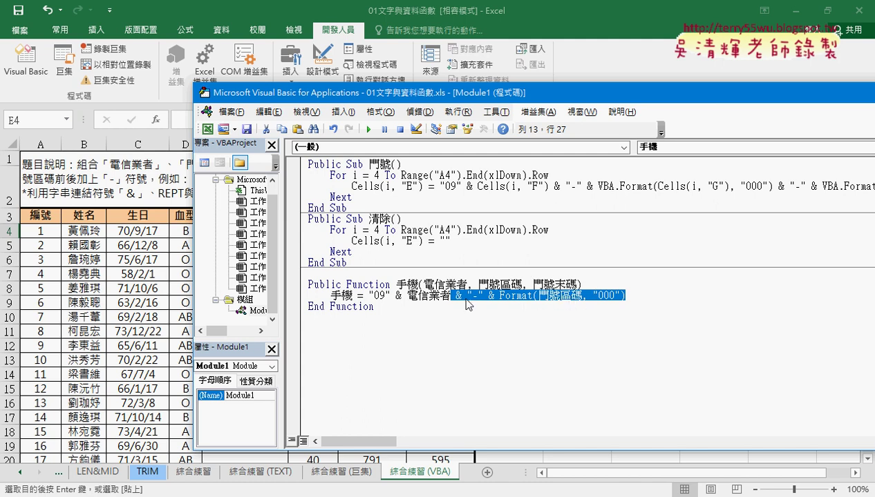
{"action": "left_click_drag", "start_coordinate": [482, 295], "coordinate": [639, 295]}
{"action": "left_click_drag", "start_coordinate": [735, 296], "coordinate": [745, 296]}
{"action": "type", "text": "ai4"}
{"action": "key", "text": "Down"}
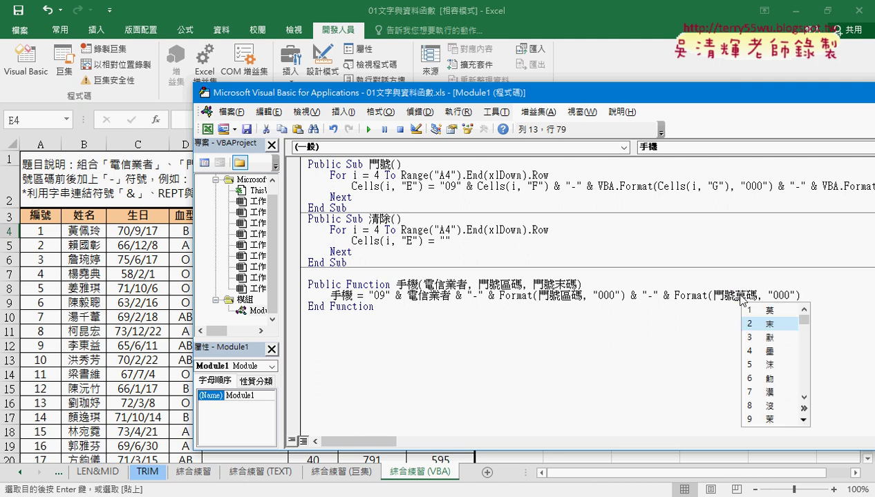
{"action": "key", "text": "Return"}
{"action": "key", "text": "Down"}
{"action": "key", "text": "Down"}
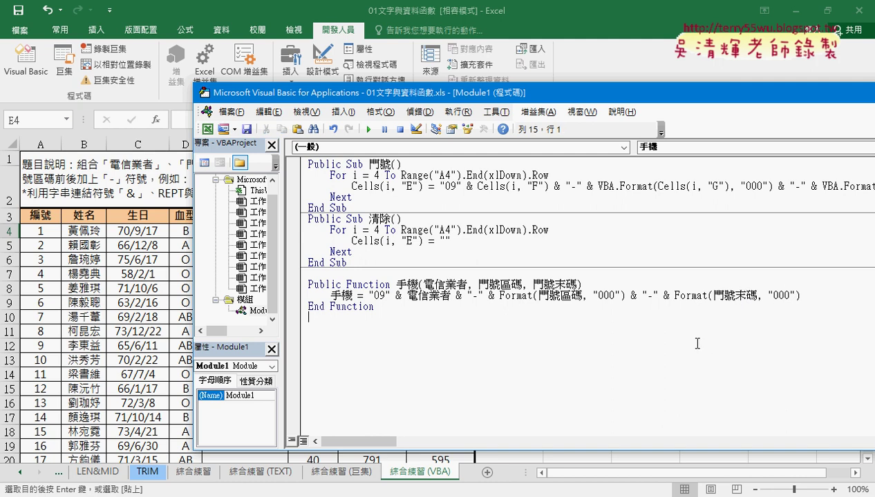
{"action": "left_click", "coordinate": [465, 296]}
Return to the 綜合練習 (VBA) worksheet and cancel the copy marquee
{"action": "left_click_drag", "start_coordinate": [480, 102], "coordinate": [584, 104]}
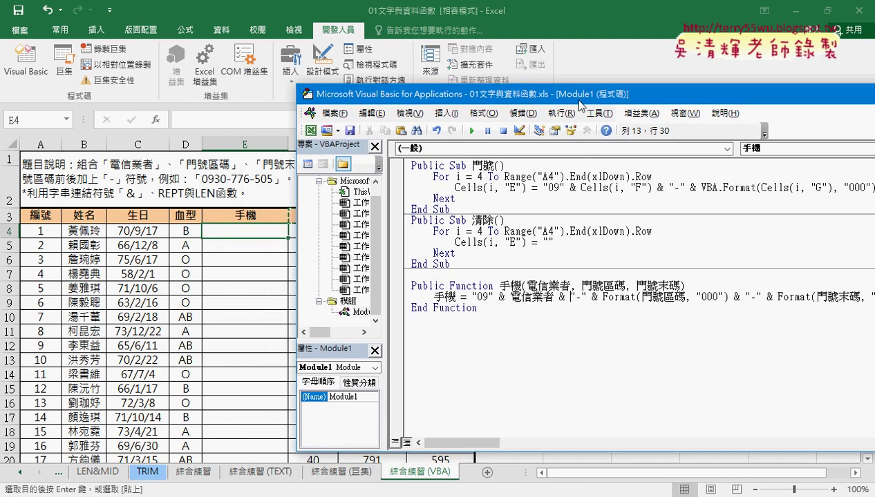
{"action": "left_click_drag", "start_coordinate": [576, 103], "coordinate": [485, 104]}
{"action": "left_click", "coordinate": [554, 315]}
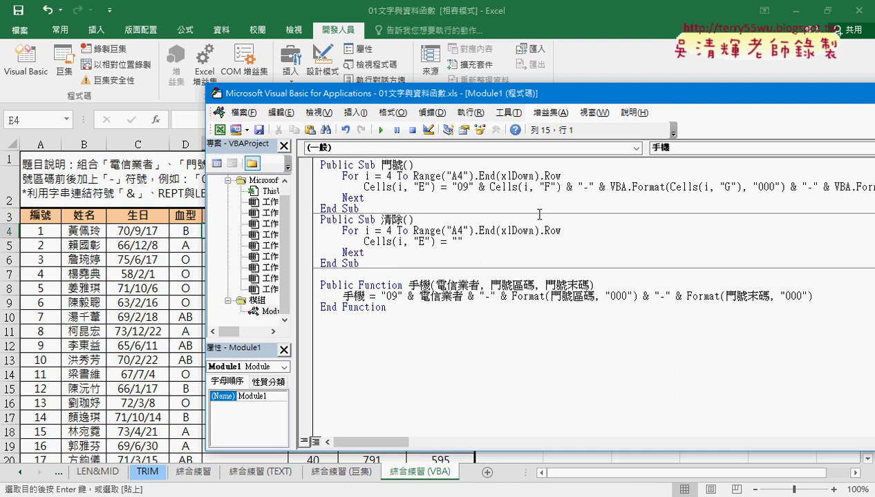
{"action": "left_click", "coordinate": [599, 76]}
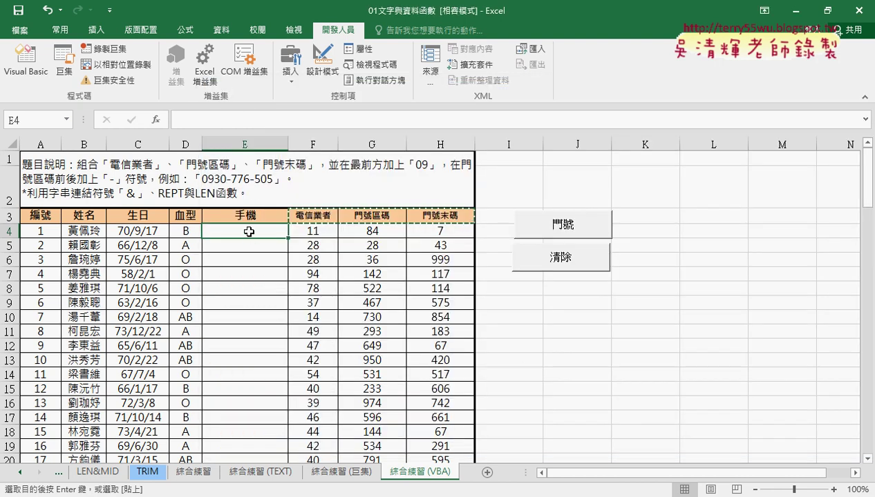
{"action": "key", "text": "Escape"}
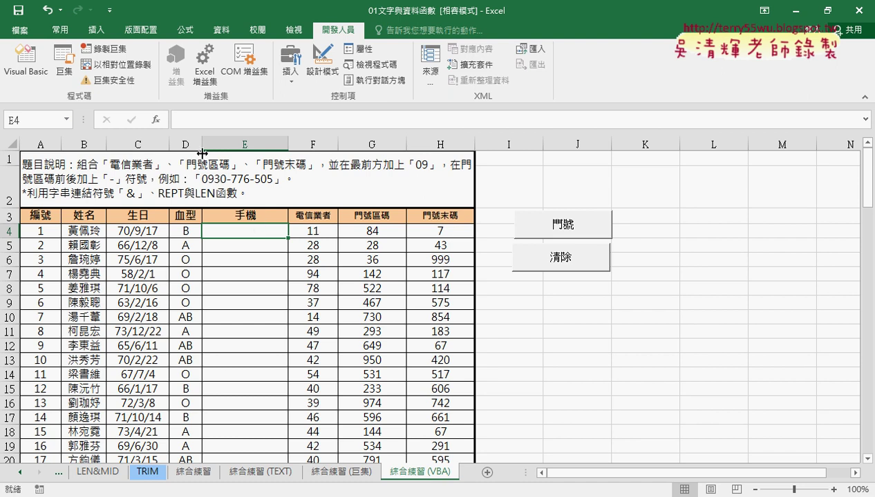
Insert the custom 手機 function into E4 from the 使用者定義 category
{"action": "left_click", "coordinate": [157, 121]}
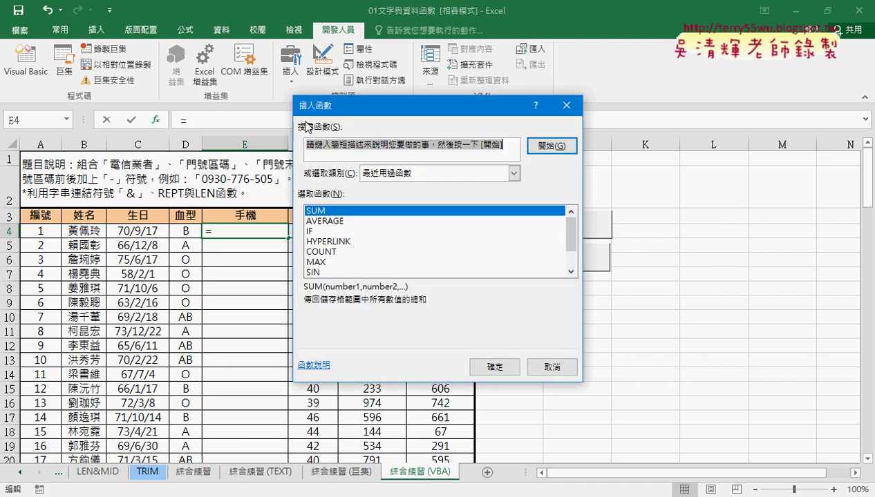
{"action": "left_click", "coordinate": [491, 173]}
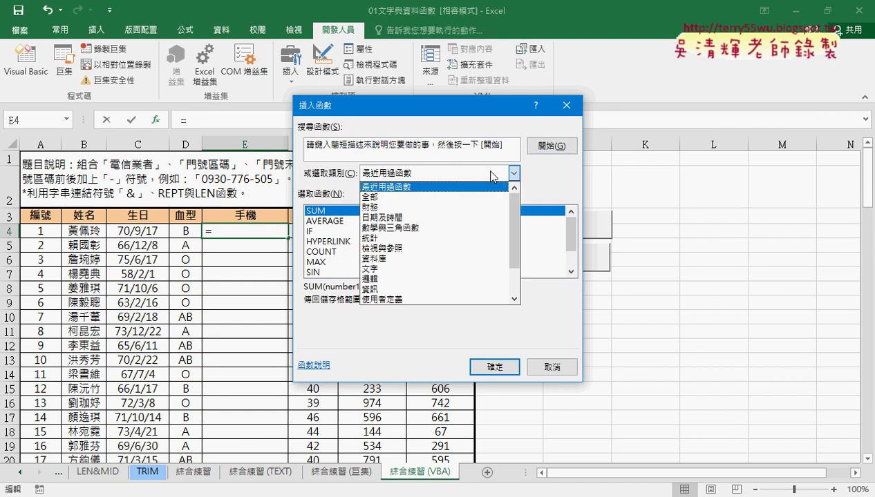
{"action": "left_click", "coordinate": [417, 299]}
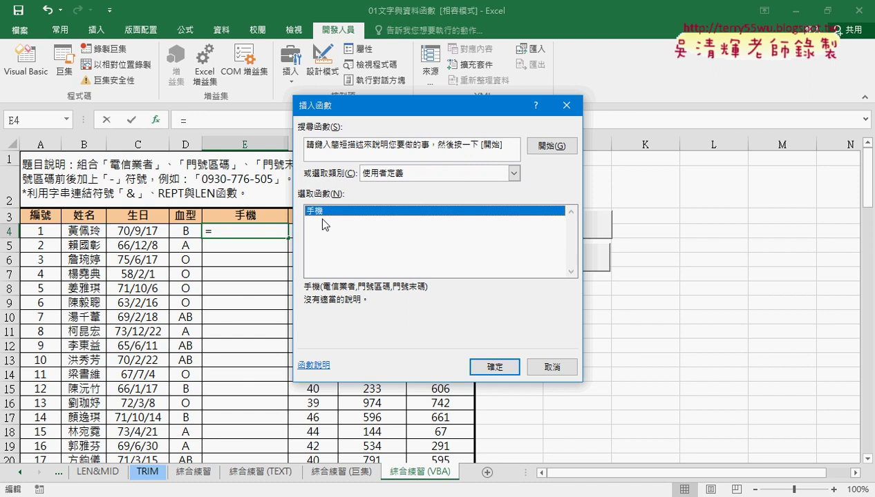
{"action": "left_click", "coordinate": [510, 367]}
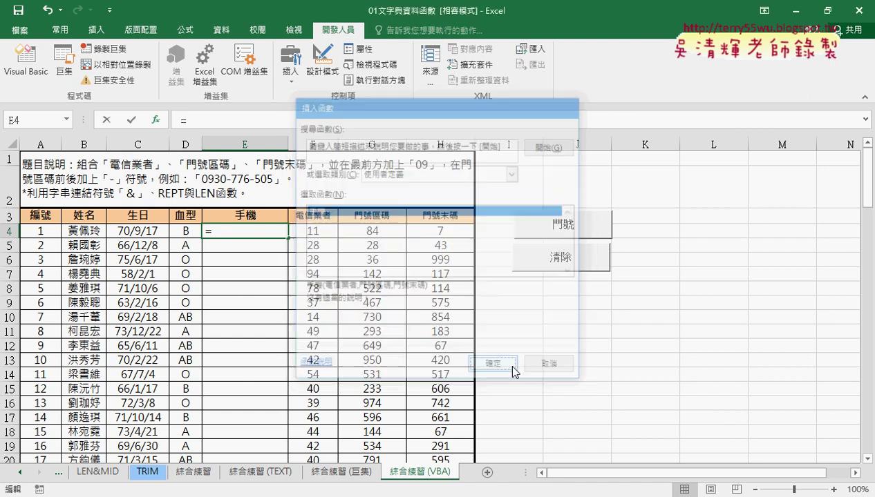
{"action": "left_click_drag", "start_coordinate": [331, 136], "coordinate": [558, 130]}
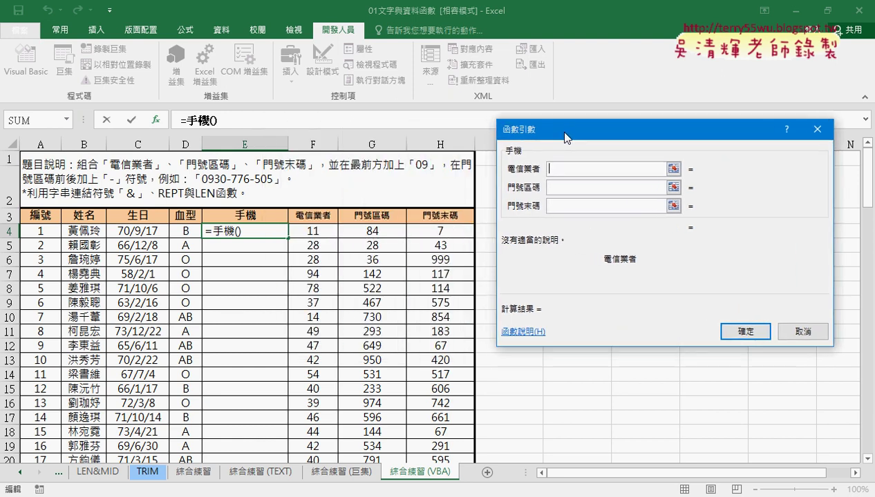
{"action": "left_click", "coordinate": [320, 233]}
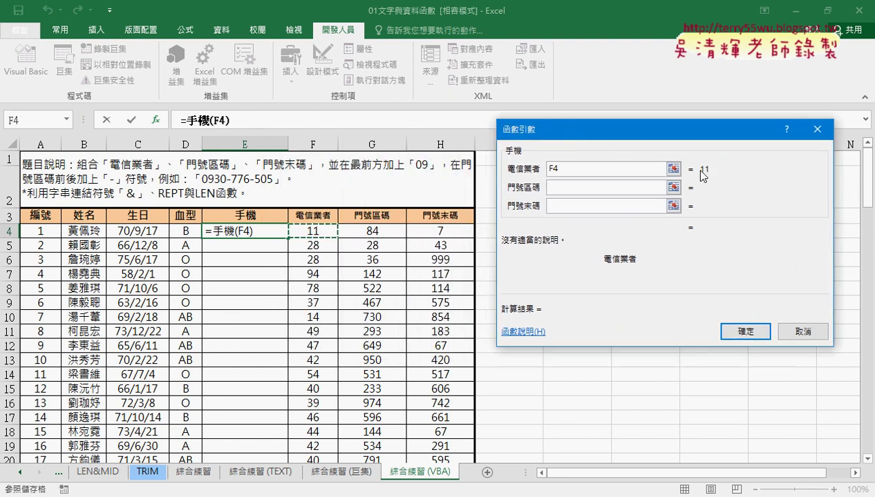
{"action": "left_click", "coordinate": [553, 188]}
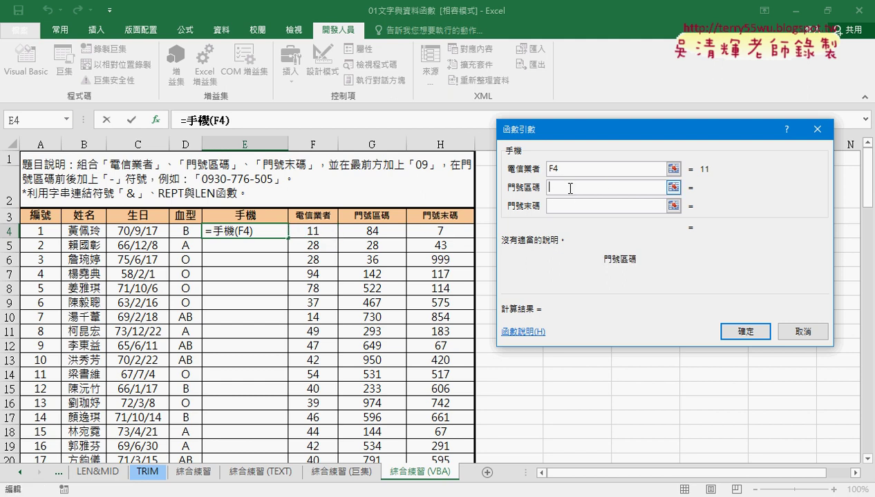
{"action": "left_click", "coordinate": [370, 231]}
{"action": "left_click", "coordinate": [563, 205]}
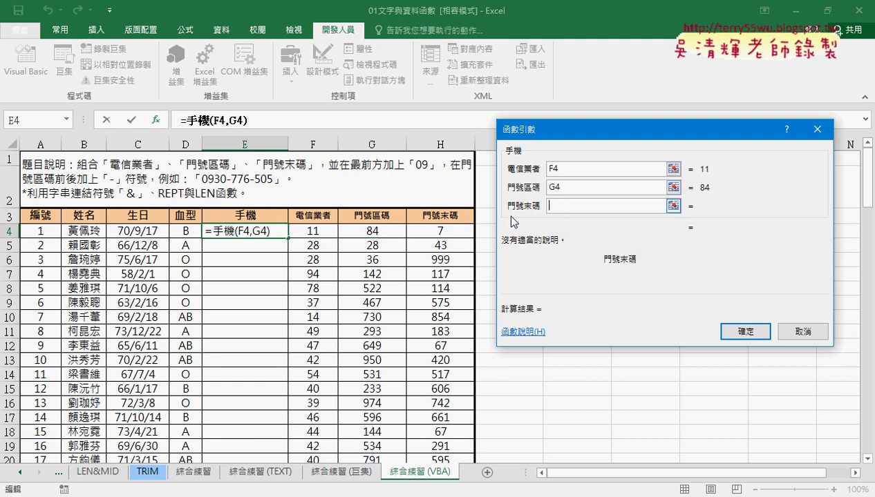
{"action": "left_click", "coordinate": [442, 231]}
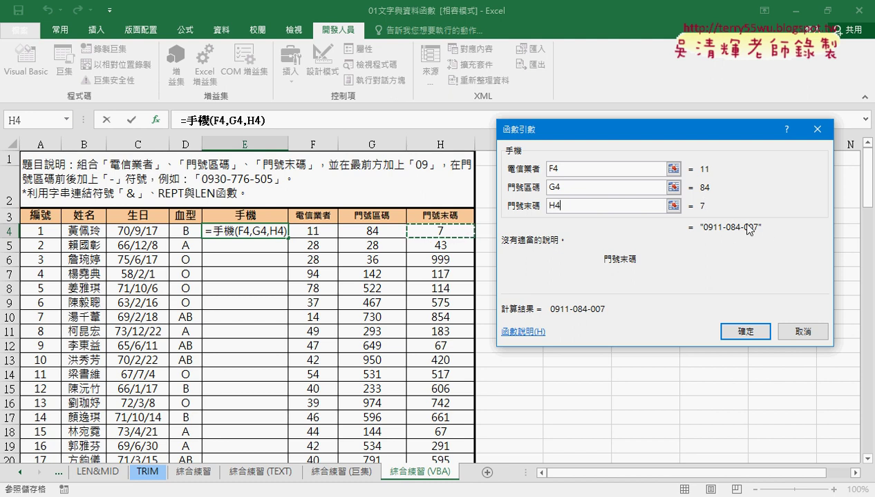
{"action": "mouse_move", "coordinate": [698, 234]}
{"action": "left_mouse_down"}
{"action": "mouse_move", "coordinate": [764, 221]}
{"action": "mouse_move", "coordinate": [768, 239]}
{"action": "mouse_move", "coordinate": [703, 246]}
{"action": "left_mouse_up"}
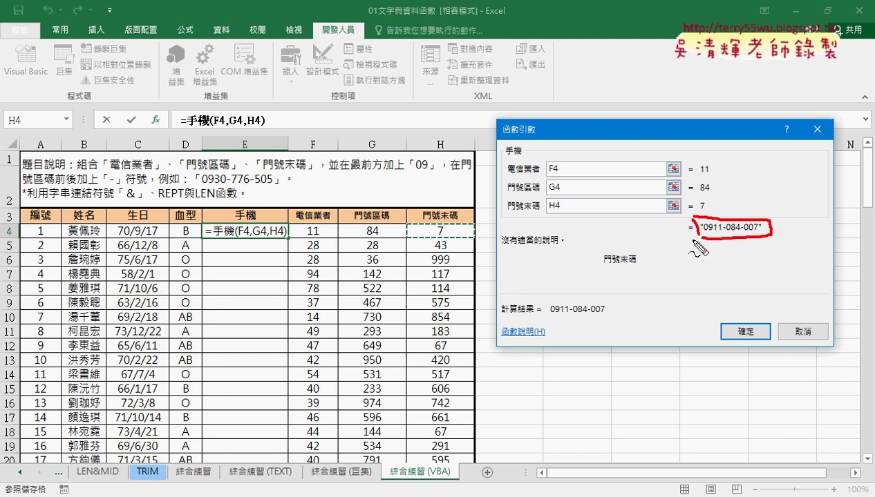
{"action": "mouse_move", "coordinate": [698, 239]}
{"action": "left_mouse_down"}
{"action": "mouse_move", "coordinate": [676, 254]}
{"action": "mouse_move", "coordinate": [280, 223]}
{"action": "left_mouse_up"}
{"action": "mouse_move", "coordinate": [750, 344]}
{"action": "left_mouse_down"}
{"action": "mouse_move", "coordinate": [712, 325]}
{"action": "mouse_move", "coordinate": [752, 348]}
{"action": "left_mouse_up"}
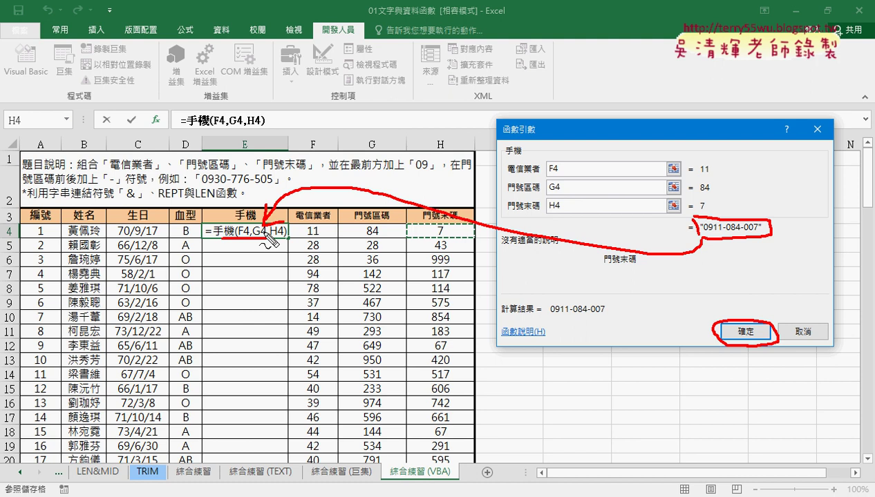
{"action": "key", "text": "Escape"}
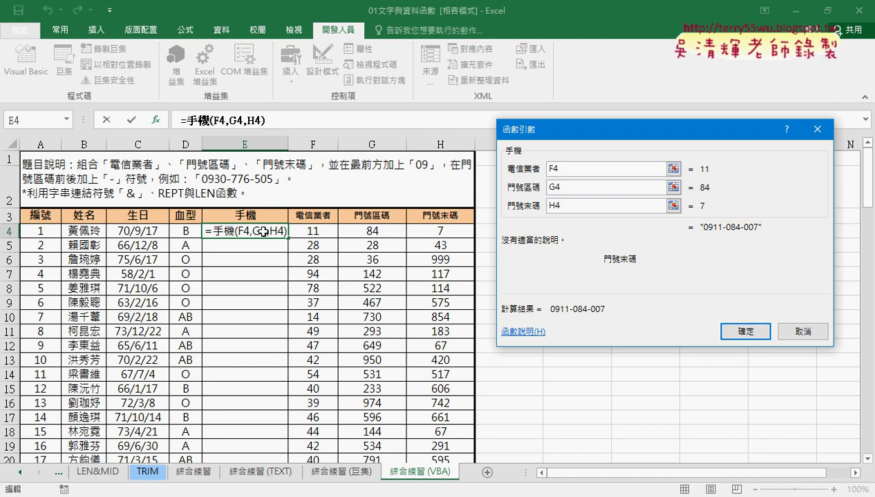
{"action": "left_click", "coordinate": [747, 332]}
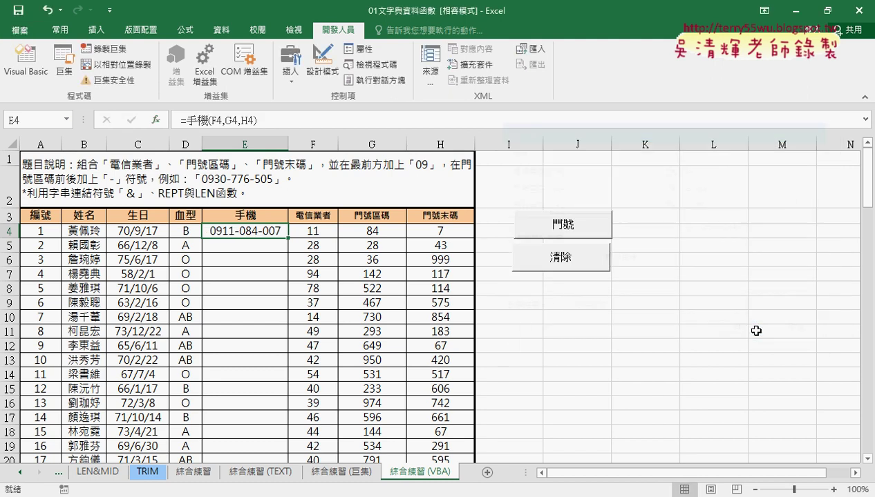
Fill E4's =手機(F4,G4,H4) formula down every row of column E
{"action": "double_click", "coordinate": [288, 237]}
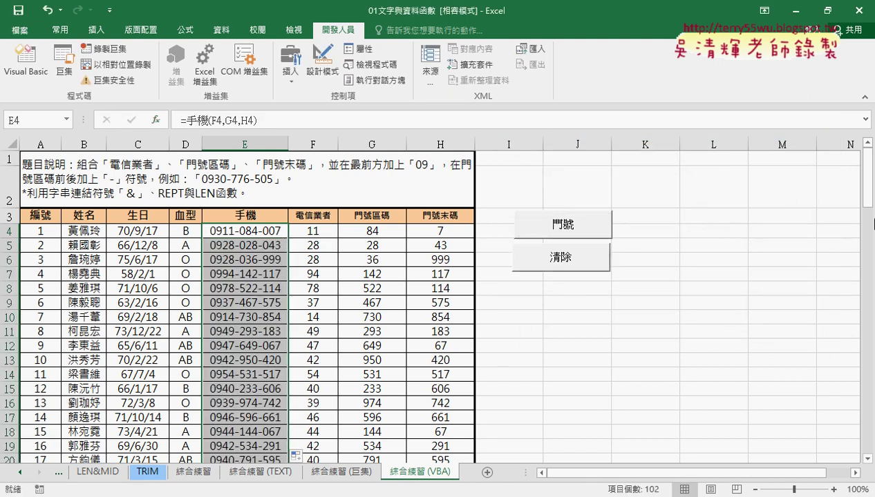
{"action": "mouse_move", "coordinate": [865, 176]}
{"action": "left_mouse_down"}
{"action": "mouse_move", "coordinate": [874, 300]}
{"action": "mouse_move", "coordinate": [873, 177]}
{"action": "left_mouse_up"}
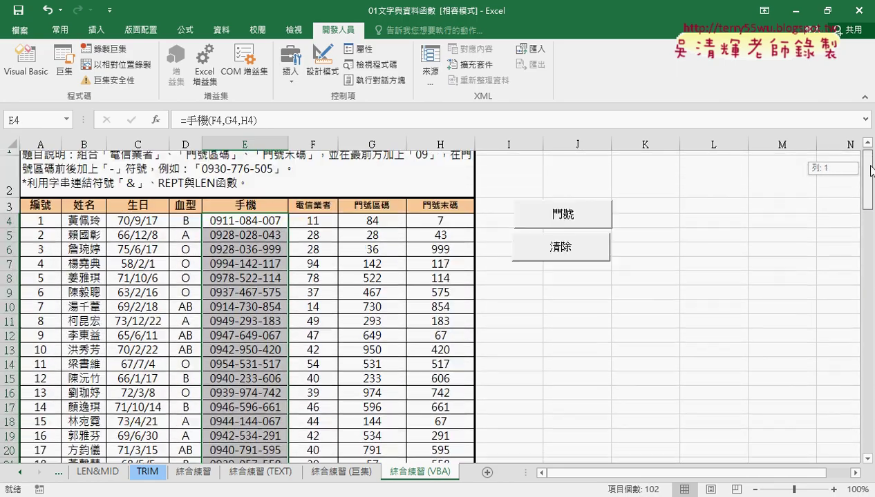
{"action": "left_click", "coordinate": [243, 234]}
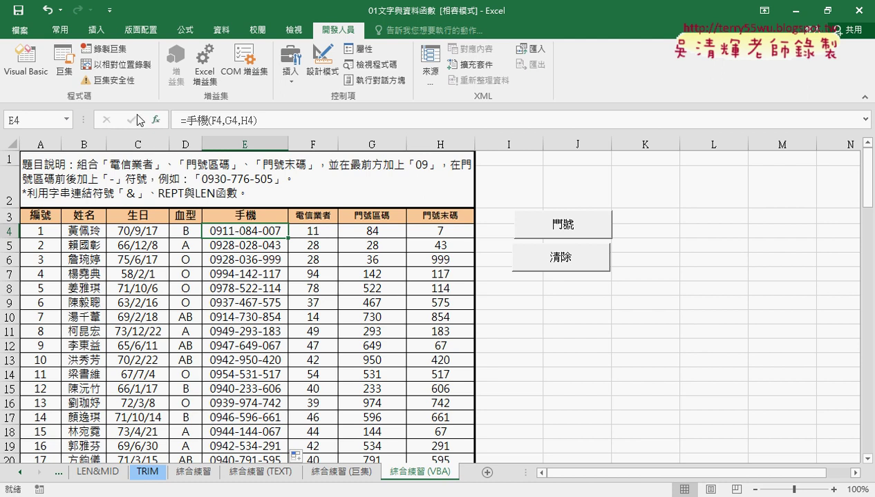
Reopen the VBA editor and select all the 手機 function code in Module1
{"action": "left_click", "coordinate": [26, 70]}
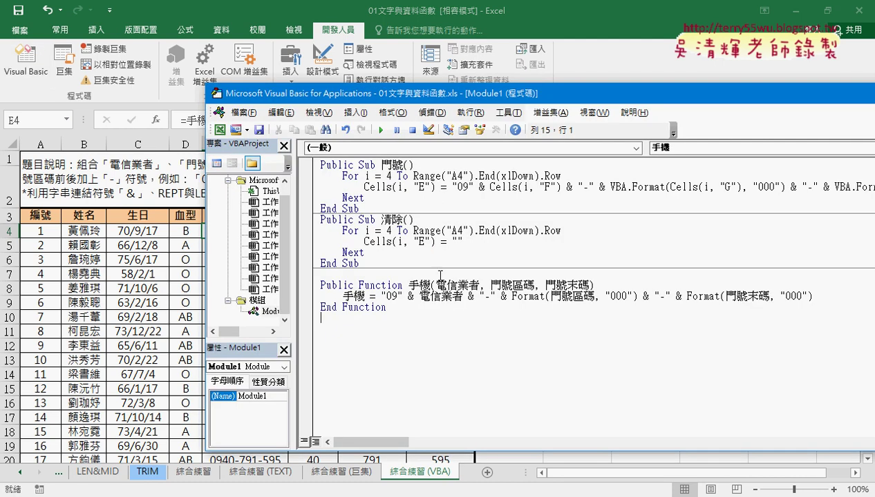
{"action": "left_click", "coordinate": [395, 176]}
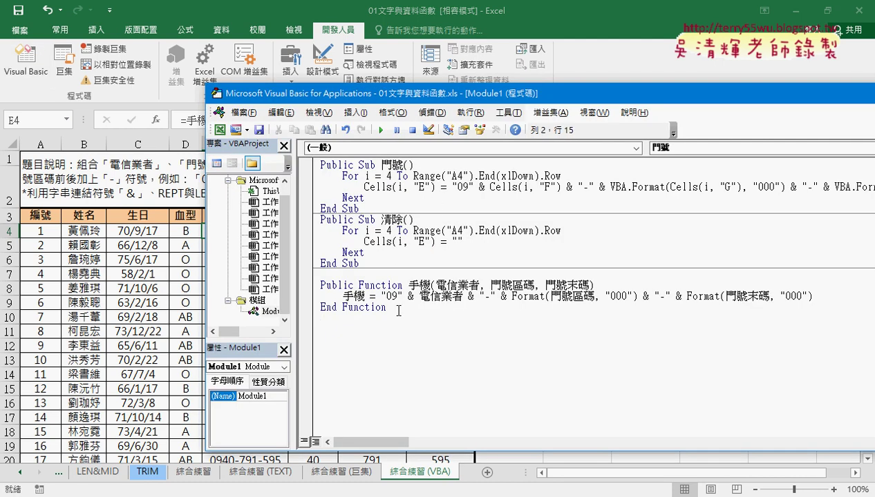
{"action": "left_click_drag", "start_coordinate": [386, 307], "coordinate": [315, 282]}
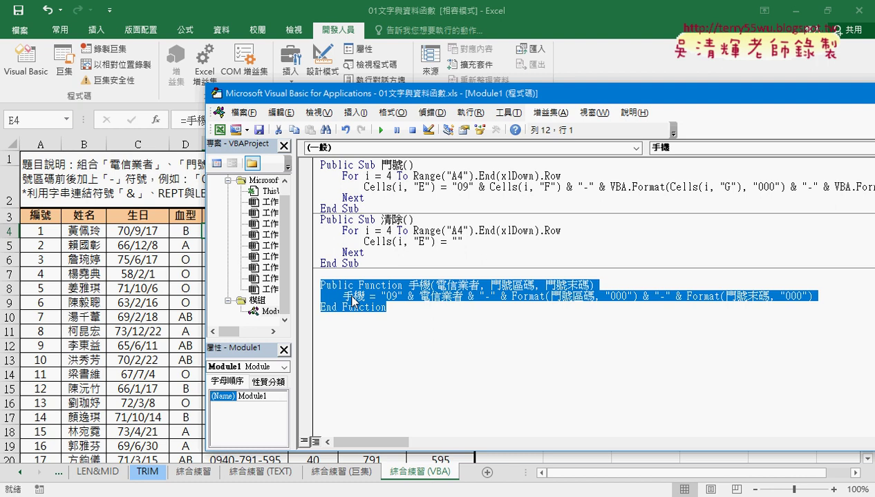